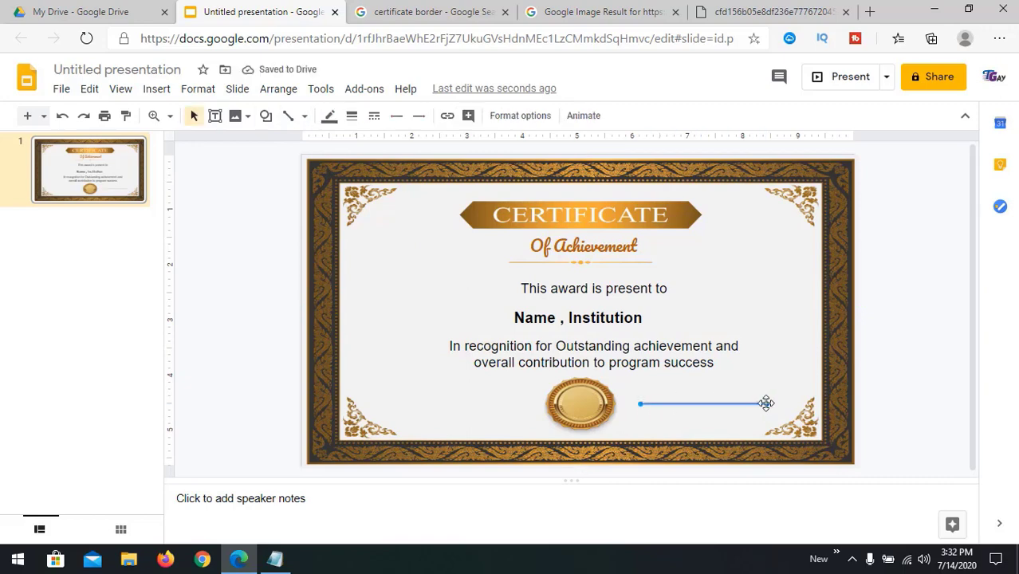
Step: Add a centre-aligned 'Principal' text box beneath the certificate's signature line
{"action": "left_click", "coordinate": [215, 116]}
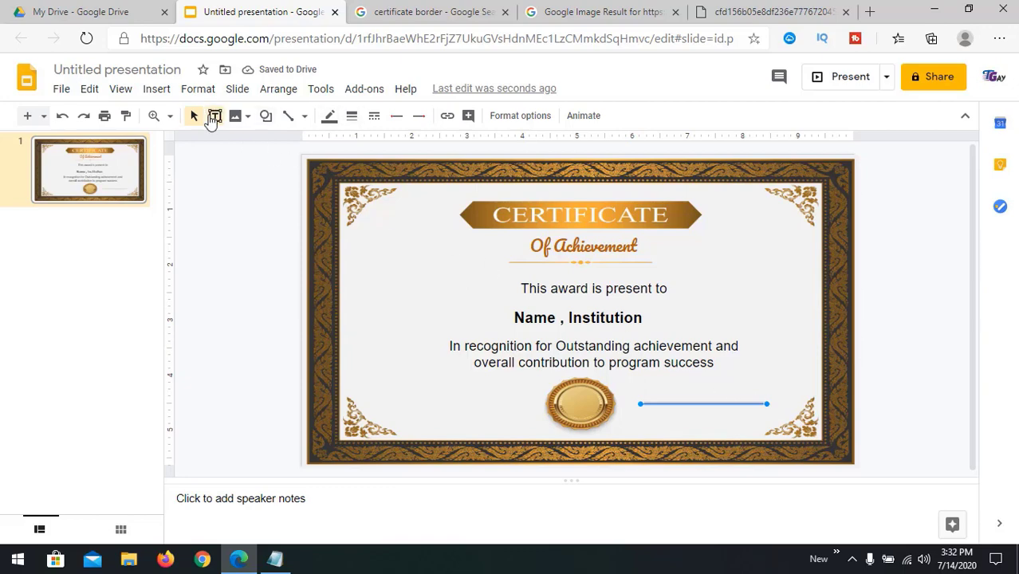
{"action": "left_click_drag", "start_coordinate": [642, 407], "coordinate": [767, 421]}
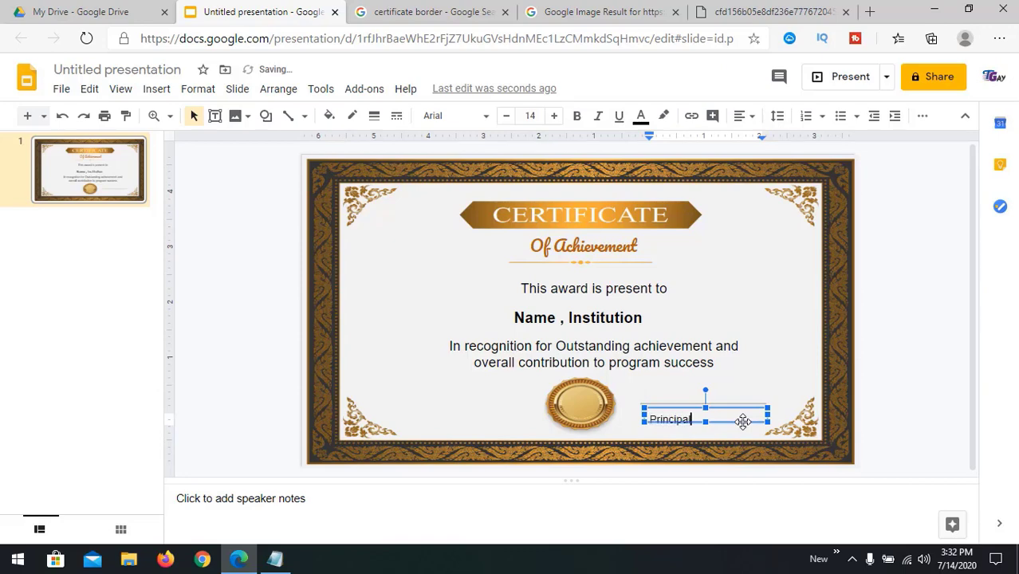
{"action": "left_click", "coordinate": [740, 116]}
{"action": "left_click", "coordinate": [769, 142]}
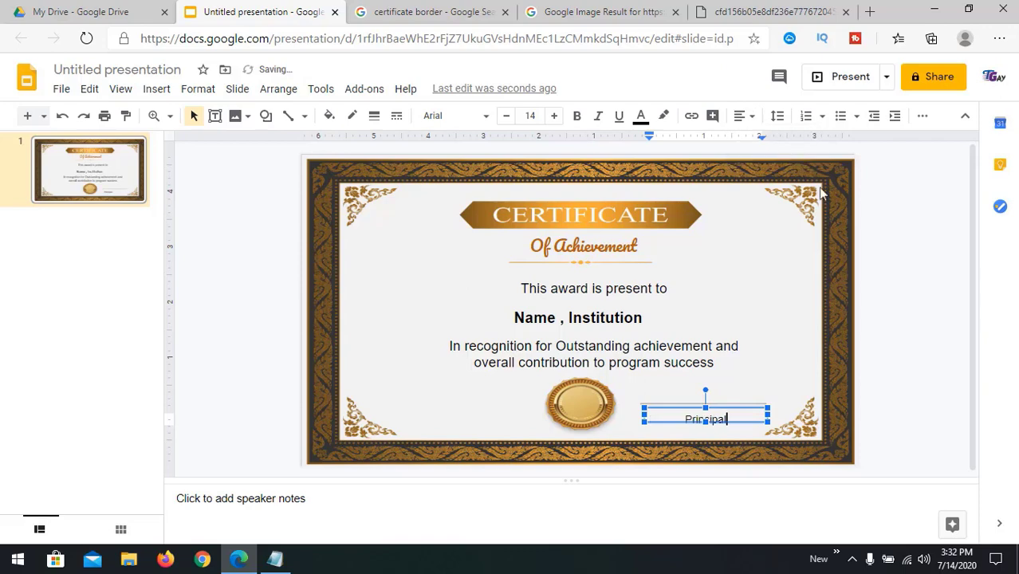
{"action": "left_click", "coordinate": [924, 291]}
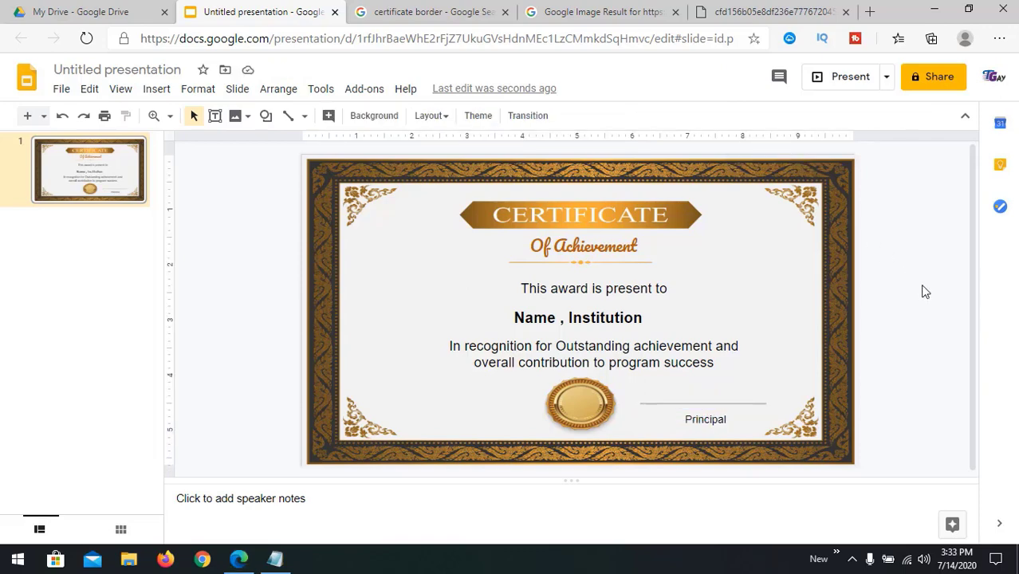
{"action": "left_click", "coordinate": [514, 318]}
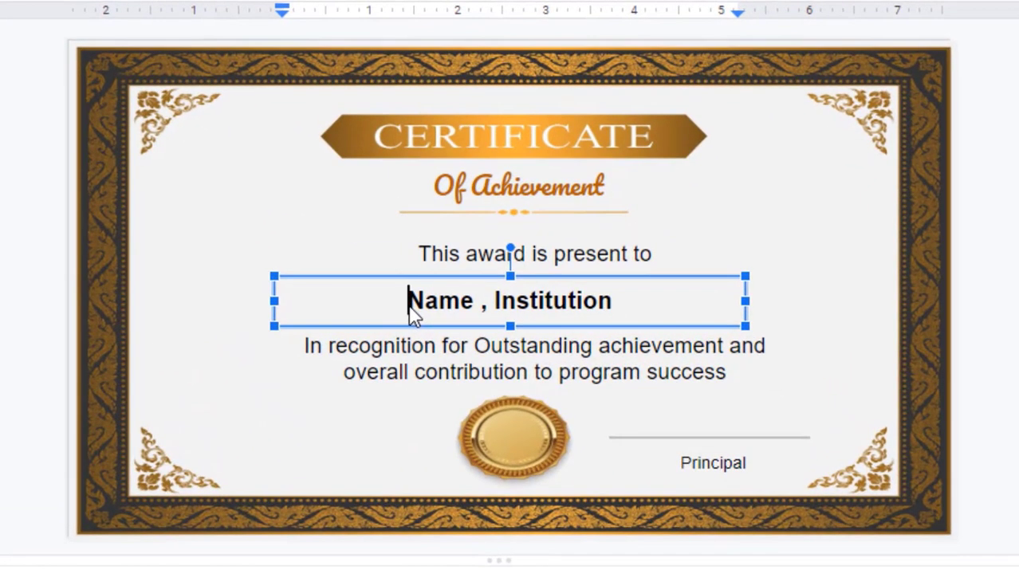
Step: Wrap Name and Institution in << >> to make <<Name>> , <<Institution>> merge fields
{"action": "type", "text": "<<"}
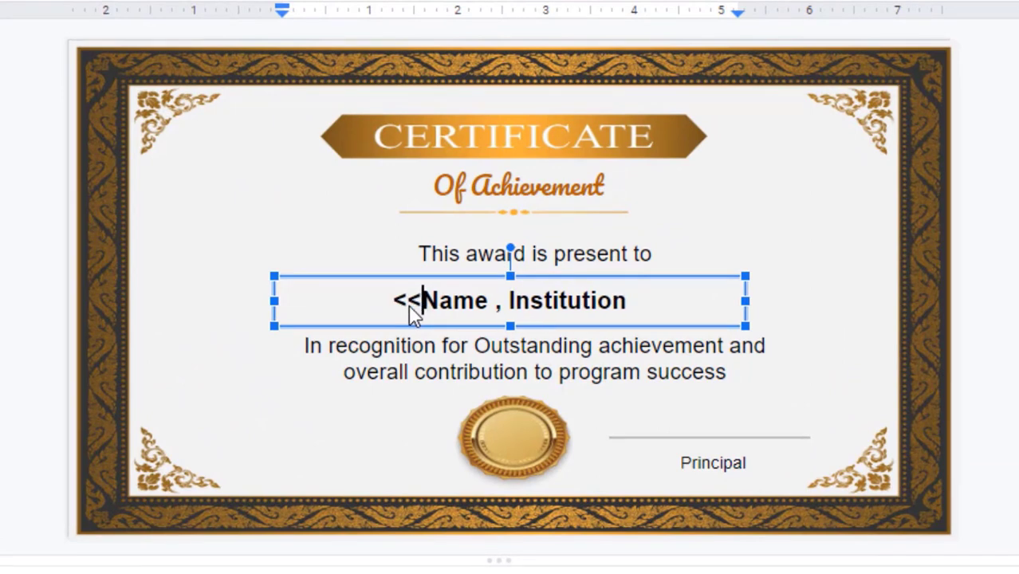
{"action": "key", "text": "Right"}
{"action": "key", "text": "Right"}
{"action": "type", "text": ">>"}
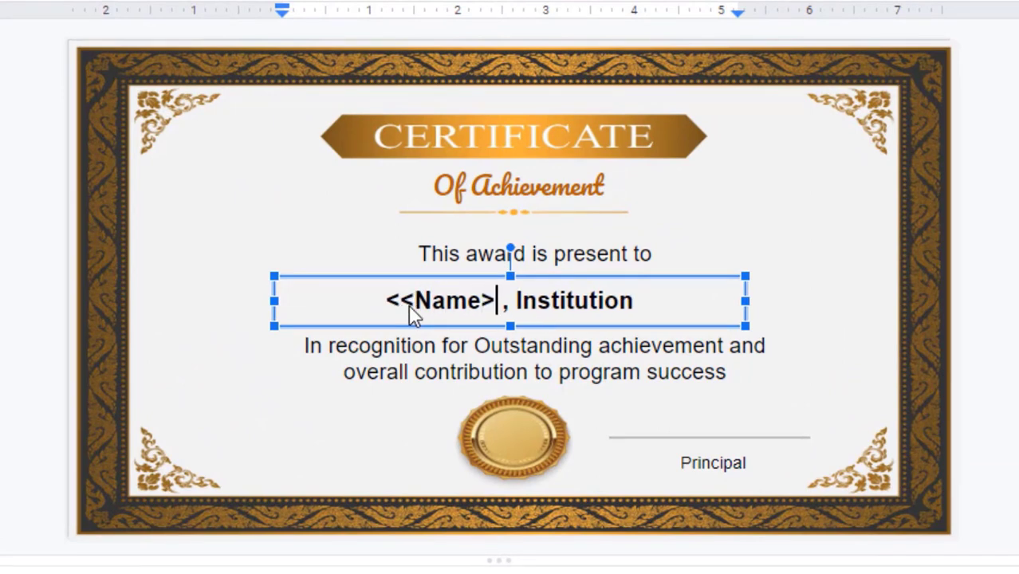
{"action": "key", "text": "Right"}
{"action": "key", "text": "Right"}
{"action": "type", "text": "<<Name"}
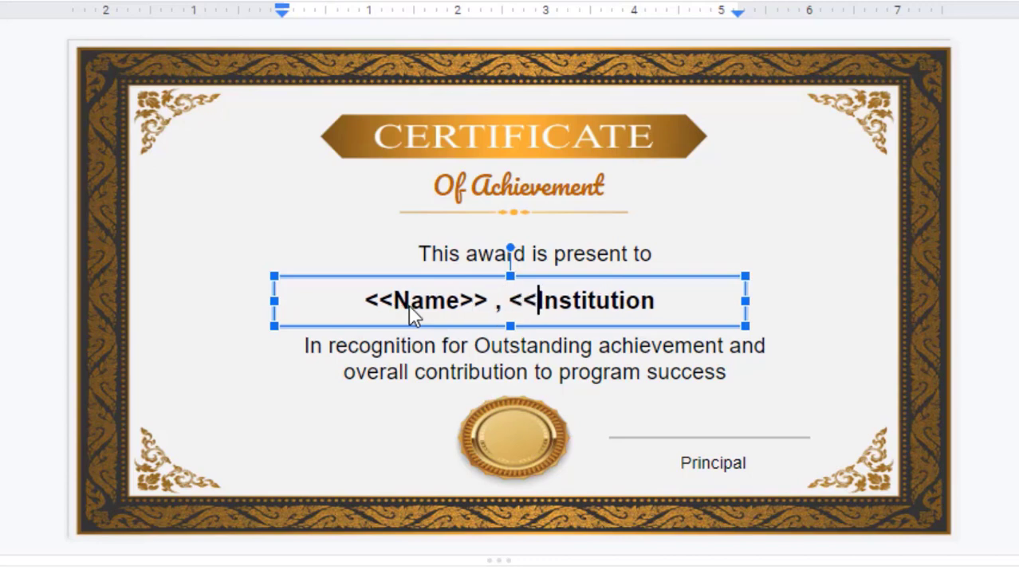
{"action": "type", "text": ">>"}
{"action": "key", "text": "Escape"}
{"action": "key", "text": "Escape"}
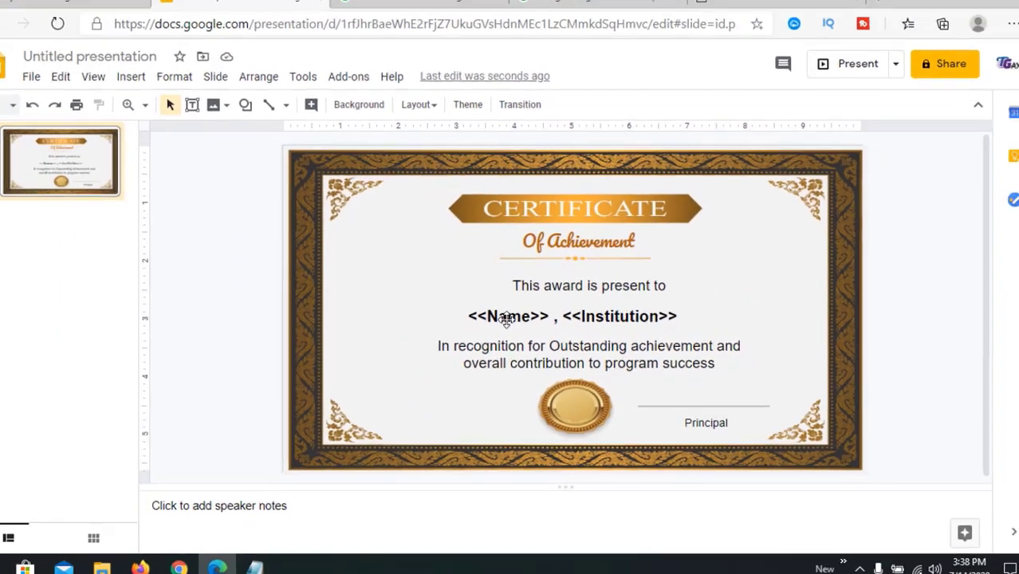
Step: Title the presentation 'Certificate for Achievement' and close the leftover browser tabs
{"action": "type", "text": "Cert"}
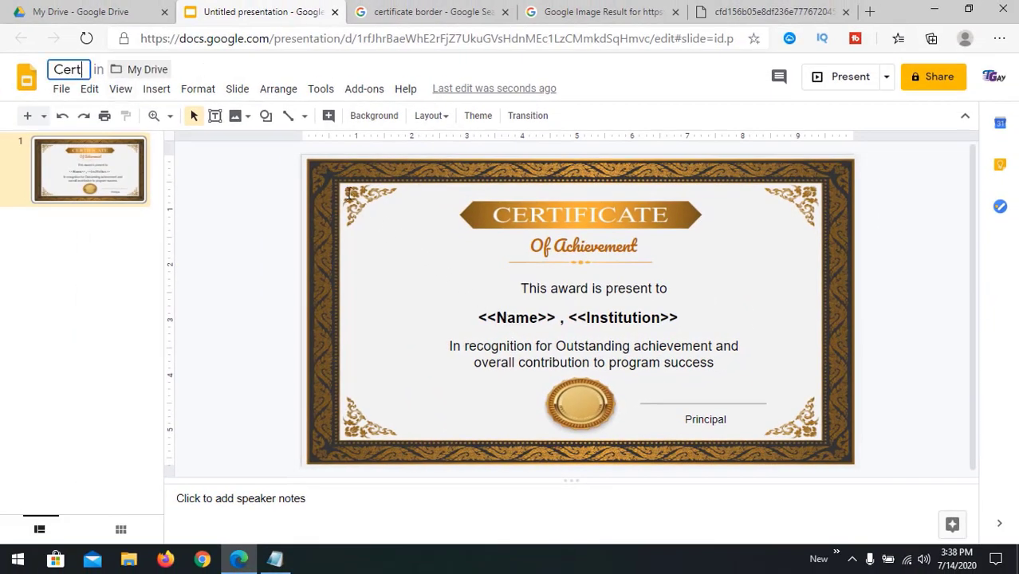
{"action": "type", "text": "ificate"}
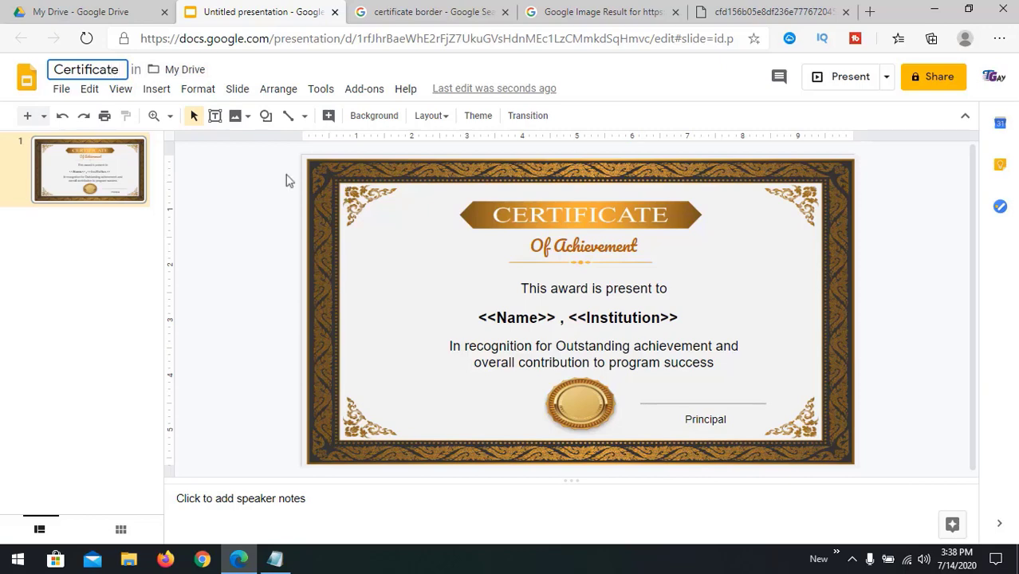
{"action": "type", "text": " for Achievement"}
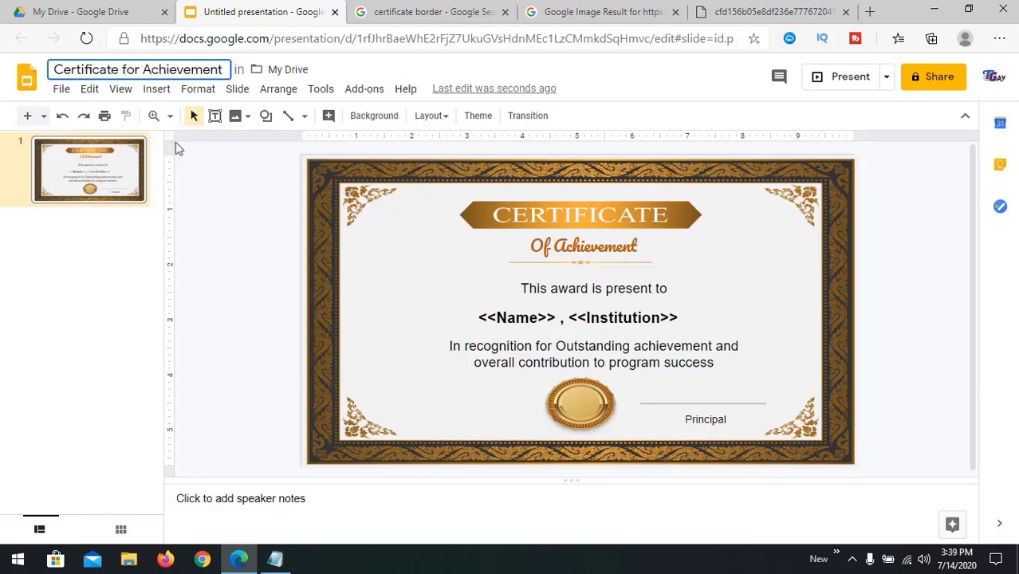
{"action": "key", "text": "Return"}
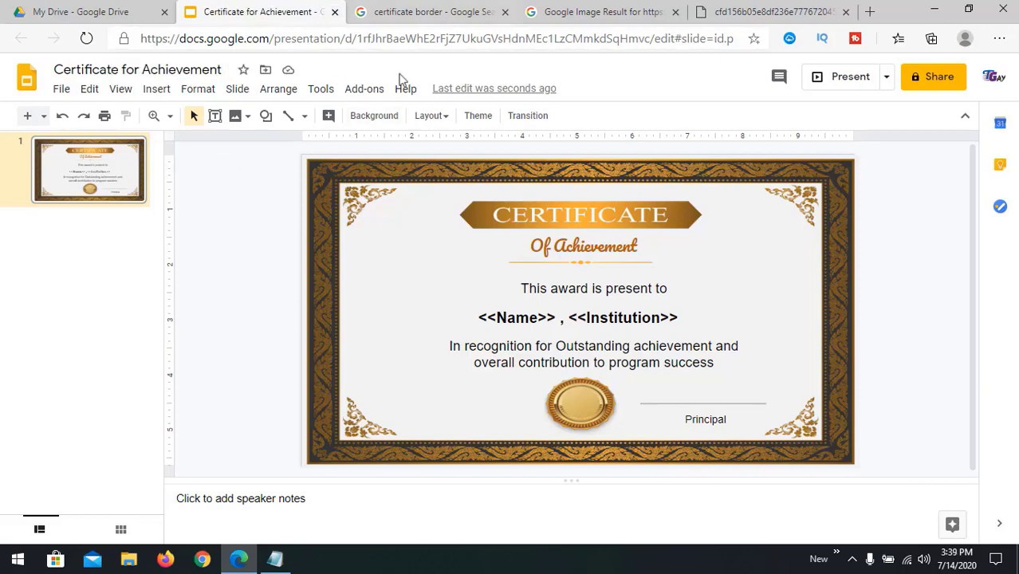
{"action": "left_click", "coordinate": [505, 12]}
{"action": "left_click", "coordinate": [505, 12]}
{"action": "left_click", "coordinate": [505, 12]}
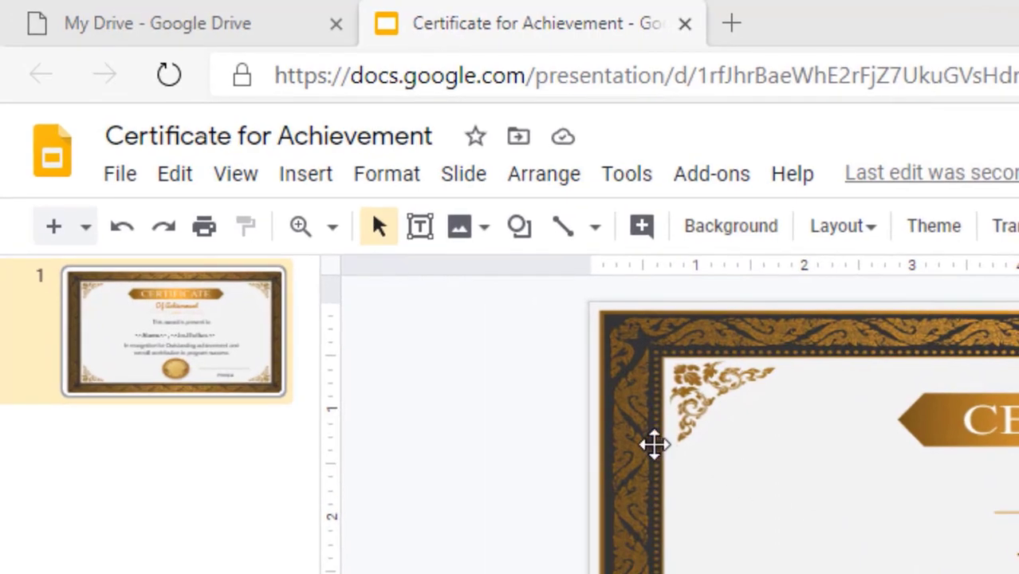
Step: Upload the ink signature image from the computer and shrink it onto the line above Principal
{"action": "left_click", "coordinate": [305, 173]}
{"action": "mouse_move", "coordinate": [430, 241]}
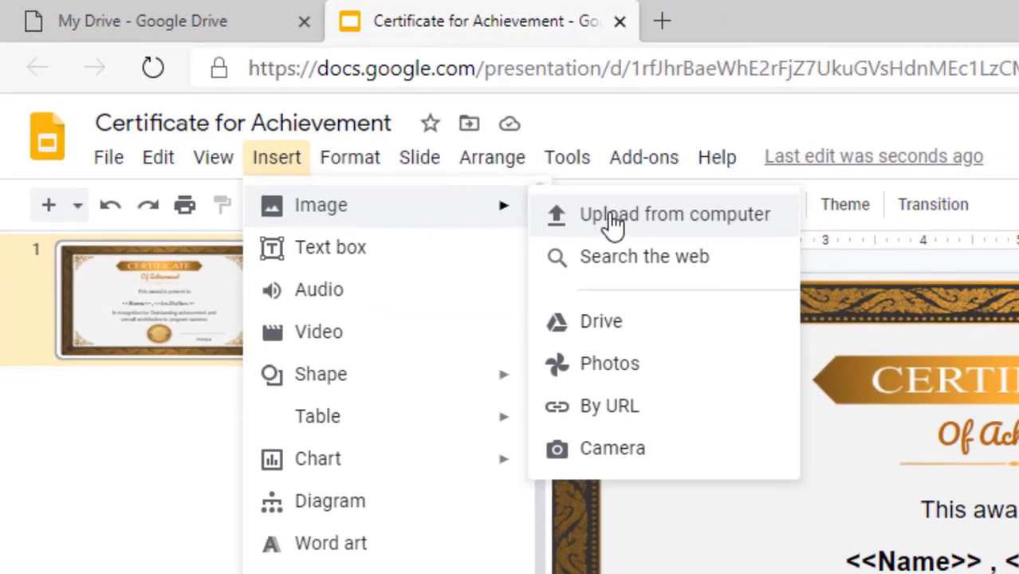
{"action": "left_click", "coordinate": [659, 240]}
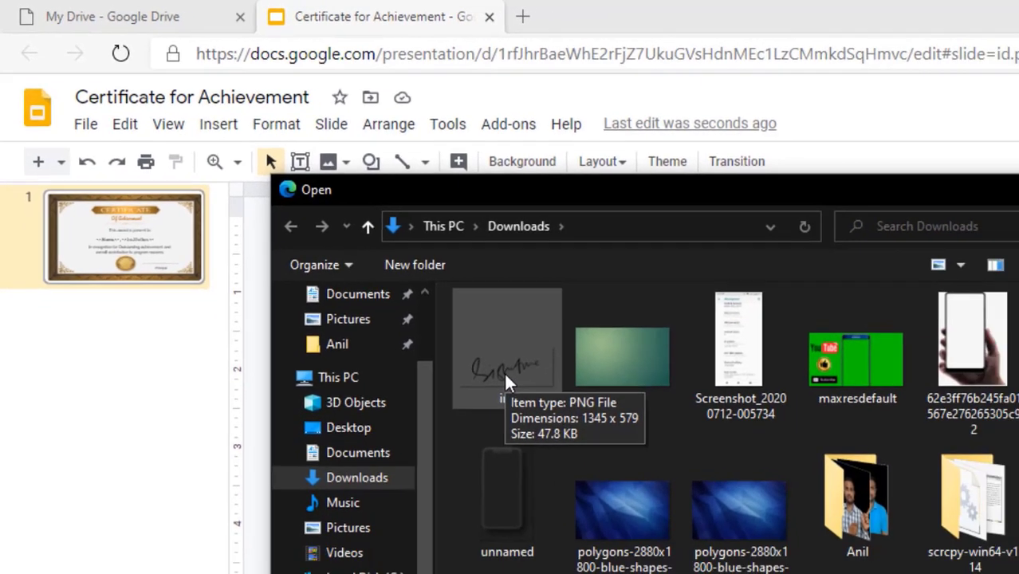
{"action": "left_click", "coordinate": [571, 422]}
{"action": "double_click", "coordinate": [365, 270]}
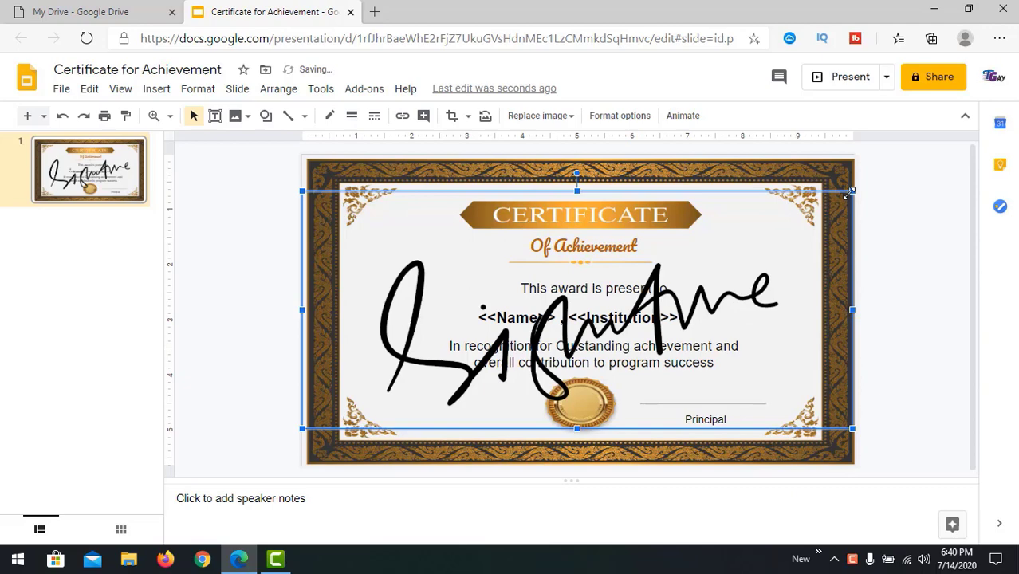
{"action": "mouse_move", "coordinate": [849, 192]}
{"action": "left_mouse_down"}
{"action": "mouse_move", "coordinate": [399, 387]}
{"action": "mouse_move", "coordinate": [466, 399]}
{"action": "mouse_move", "coordinate": [739, 383]}
{"action": "left_mouse_up"}
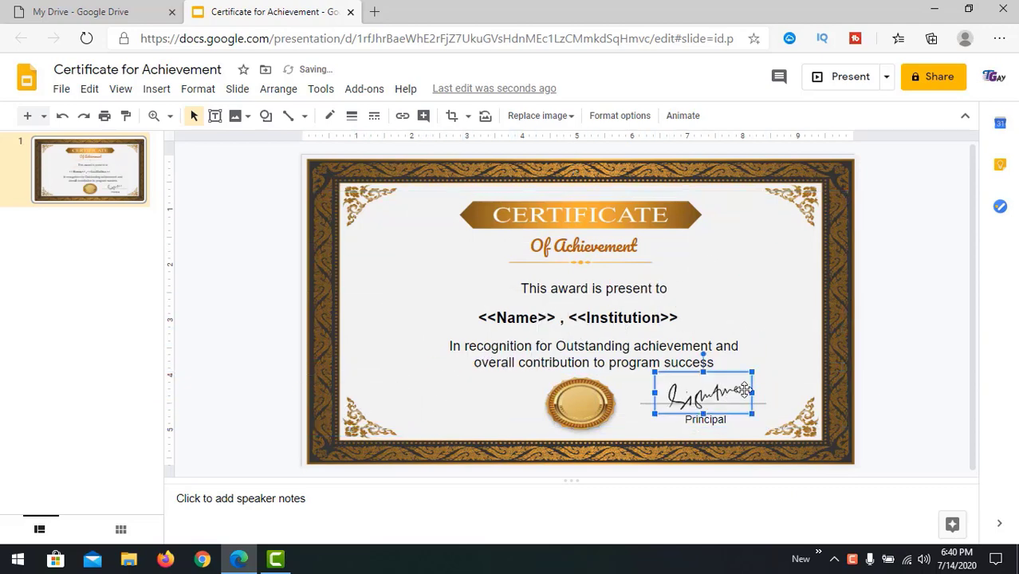
{"action": "left_click", "coordinate": [897, 346]}
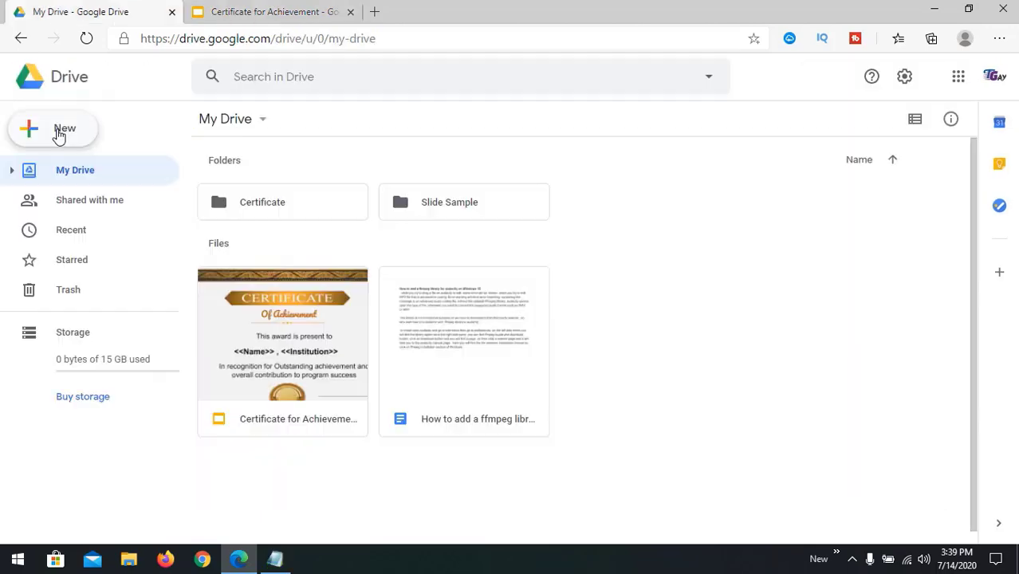
Step: Create a new blank Google Form from Google Drive's New menu
{"action": "left_click", "coordinate": [61, 131]}
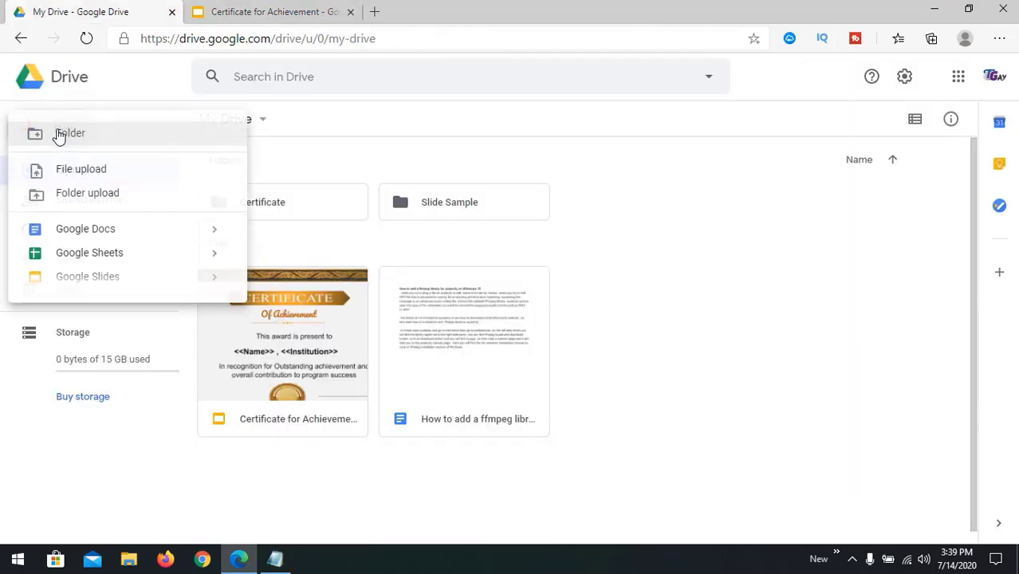
{"action": "mouse_move", "coordinate": [214, 306]}
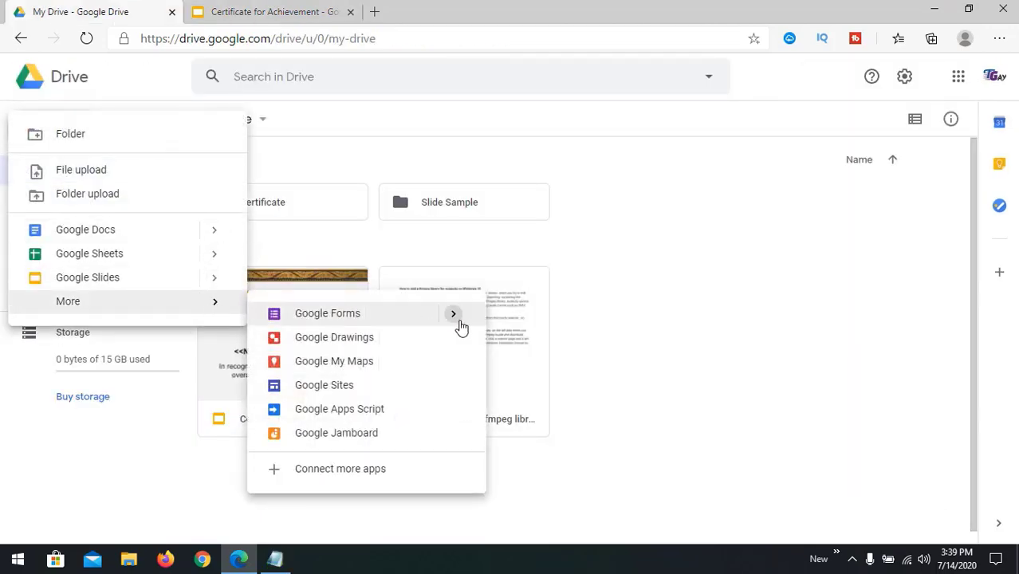
{"action": "mouse_move", "coordinate": [455, 324]}
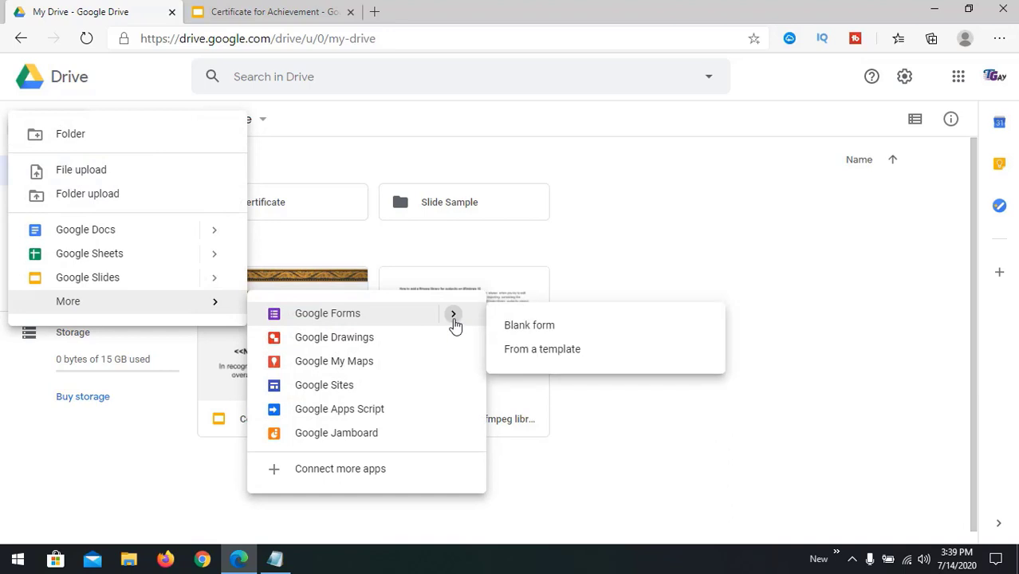
{"action": "left_click", "coordinate": [550, 330]}
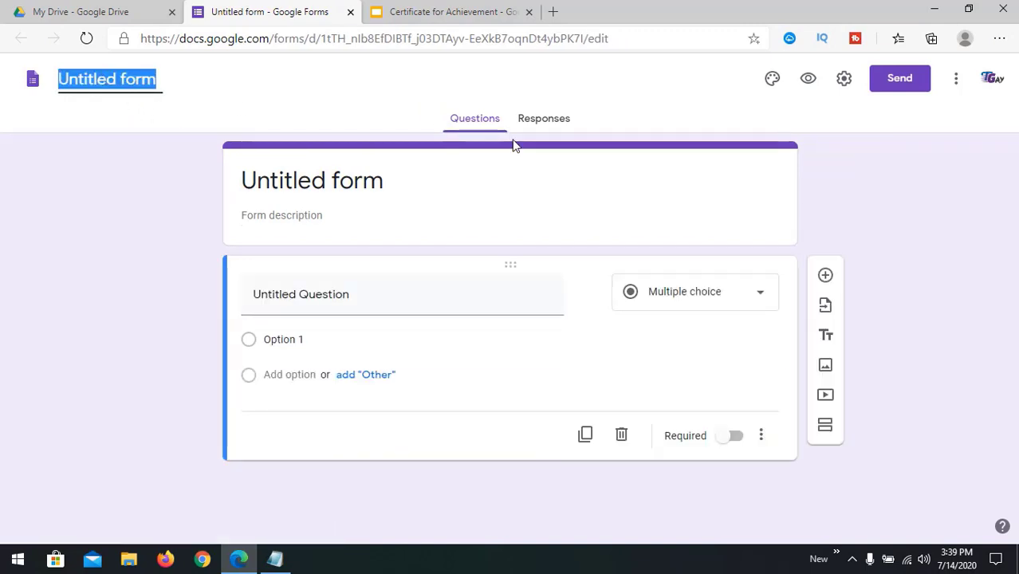
Step: Title the form 'Student Details' and make the first question Email Address
{"action": "type", "text": "Student De"}
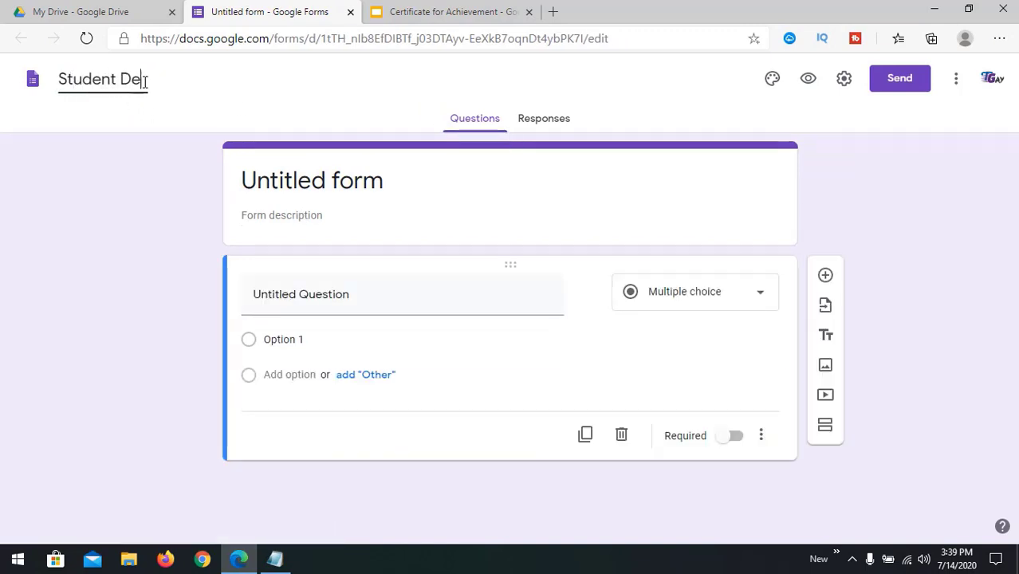
{"action": "type", "text": "tails"}
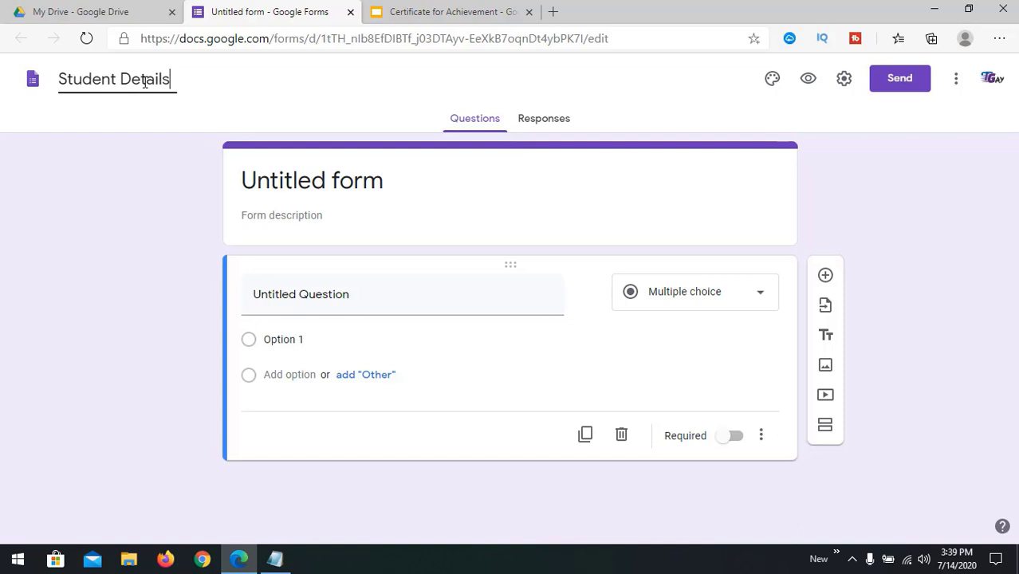
{"action": "left_click", "coordinate": [281, 181]}
{"action": "left_click", "coordinate": [305, 216]}
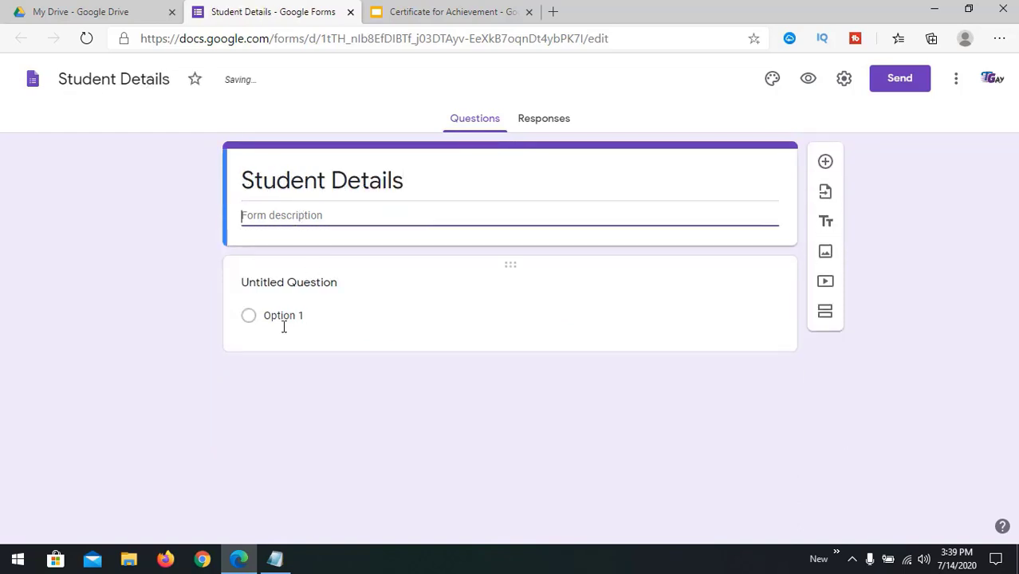
{"action": "left_click", "coordinate": [323, 316]}
{"action": "left_click", "coordinate": [318, 301]}
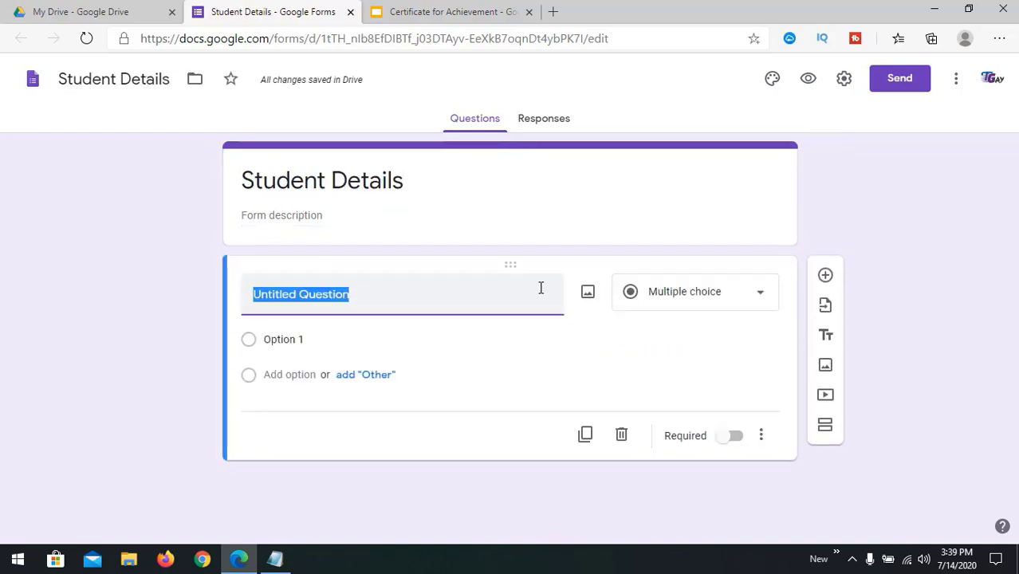
{"action": "type", "text": "Email Address"}
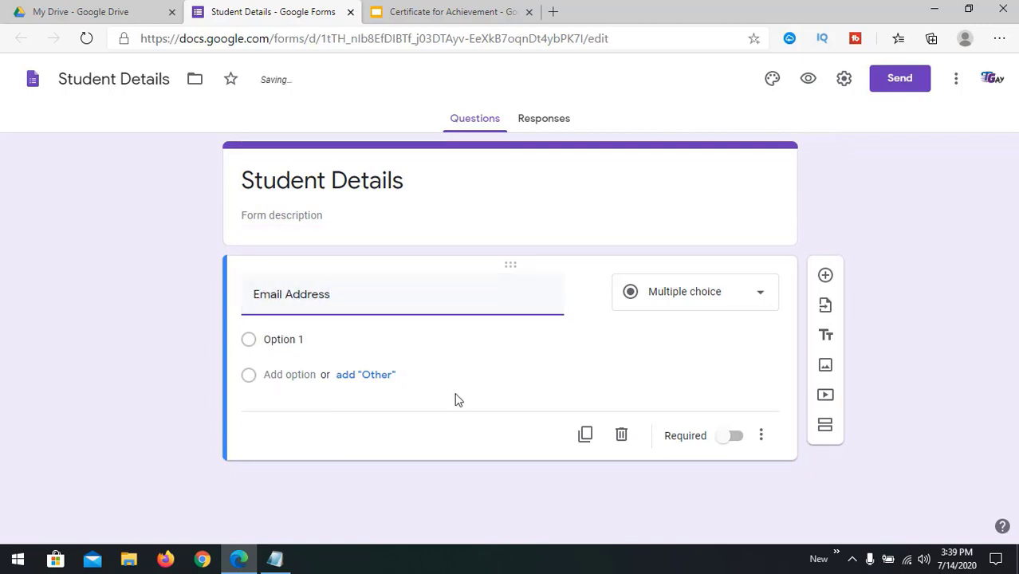
Step: Add Full Name, Institution and Date of Birth questions below Email Address
{"action": "left_click", "coordinate": [825, 275]}
{"action": "type", "text": "Full Name"}
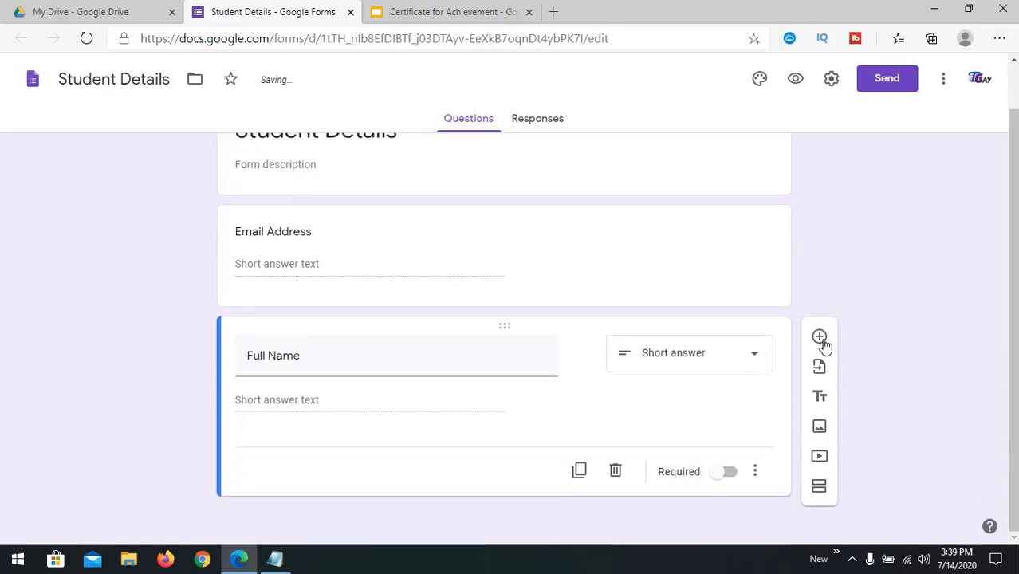
{"action": "left_click", "coordinate": [820, 335]}
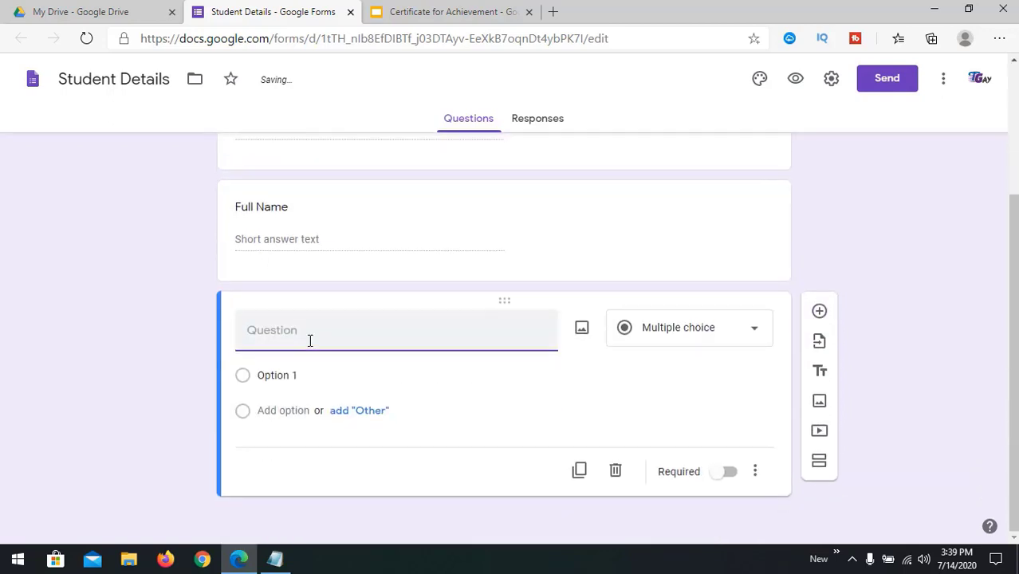
{"action": "type", "text": "Institution"}
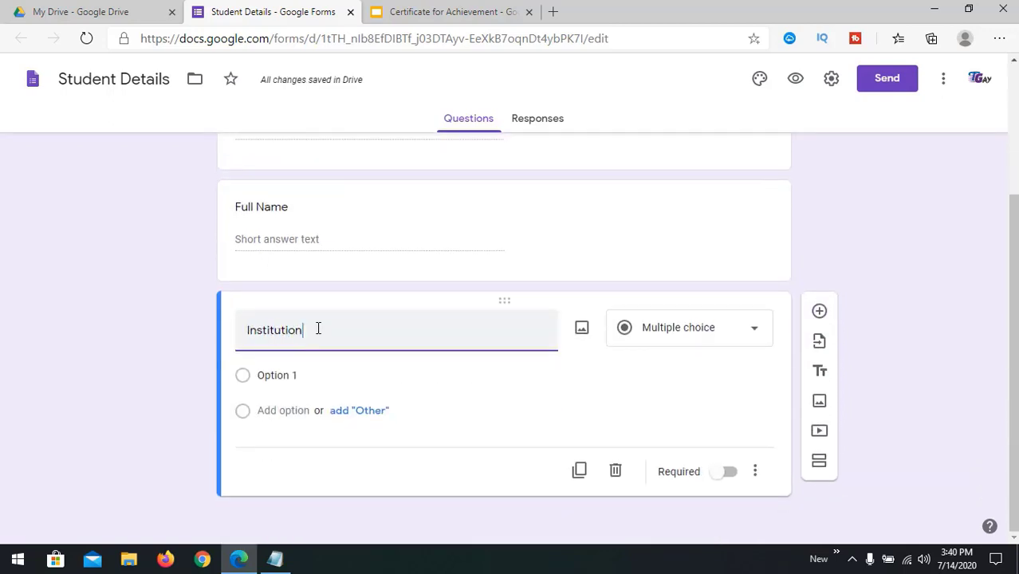
{"action": "left_click", "coordinate": [820, 335]}
{"action": "type", "text": "Date"}
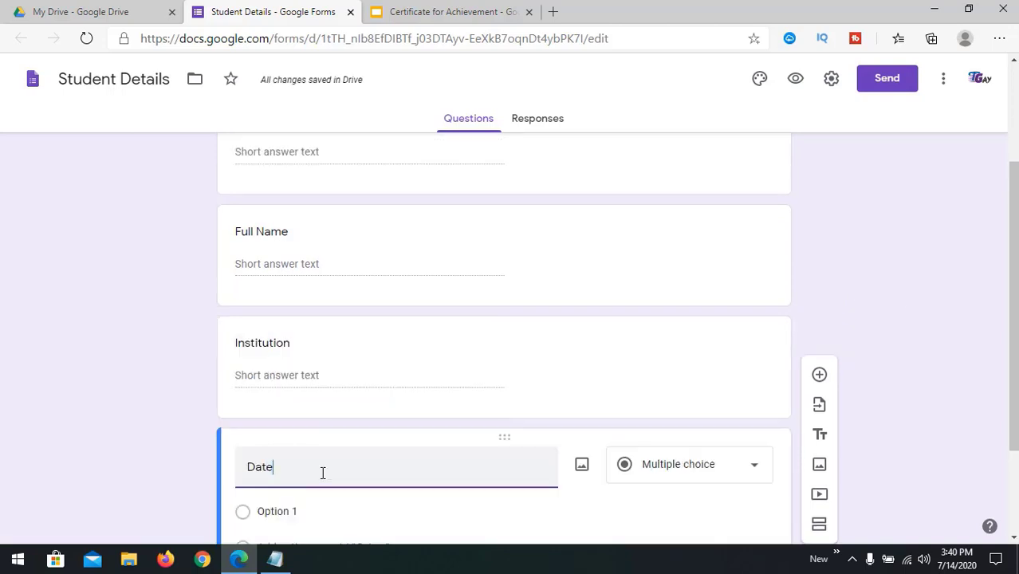
{"action": "type", "text": " of Birth"}
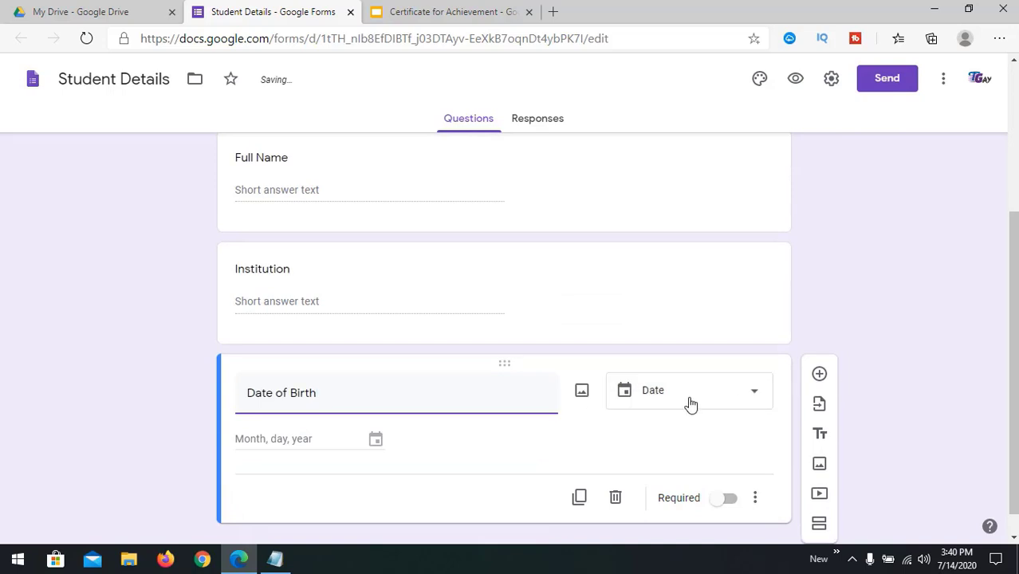
{"action": "scroll", "coordinate": [710, 373], "scroll_direction": "up", "scroll_amount": 1}
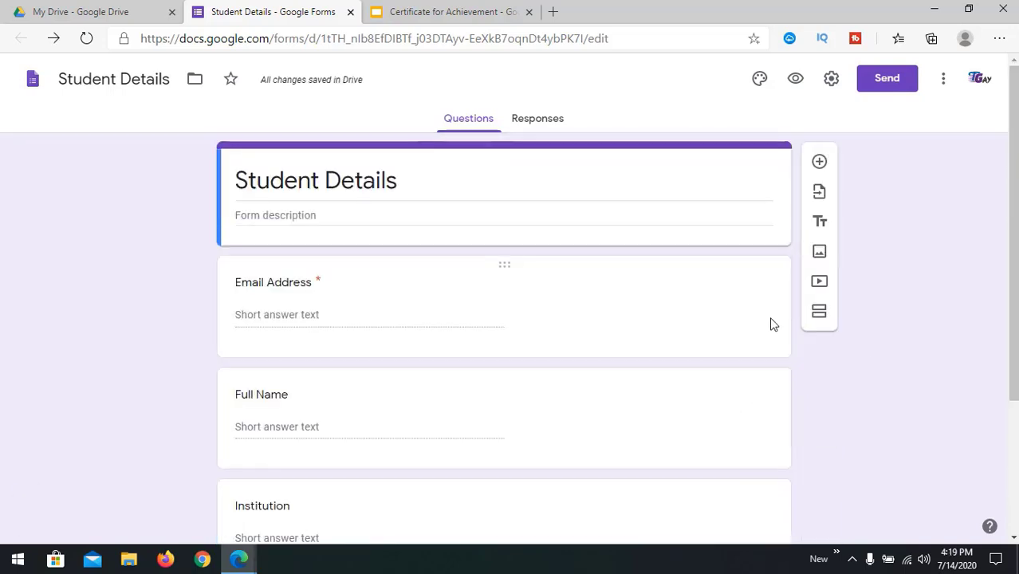
Step: Delete the Email Address question and bring up the form's Settings
{"action": "left_click", "coordinate": [768, 323]}
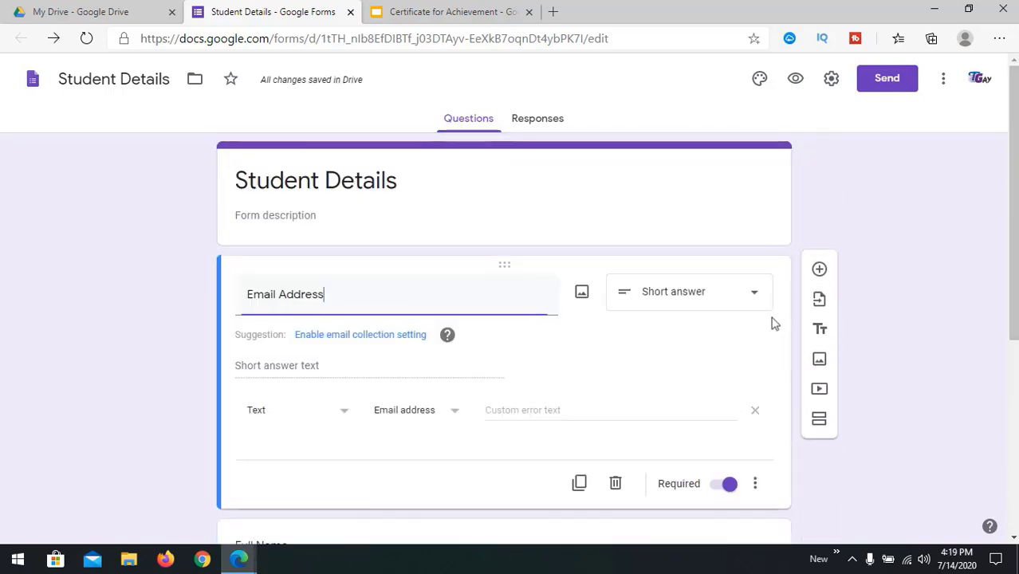
{"action": "left_click", "coordinate": [735, 226]}
{"action": "scroll", "coordinate": [401, 392], "scroll_direction": "down", "scroll_amount": 2}
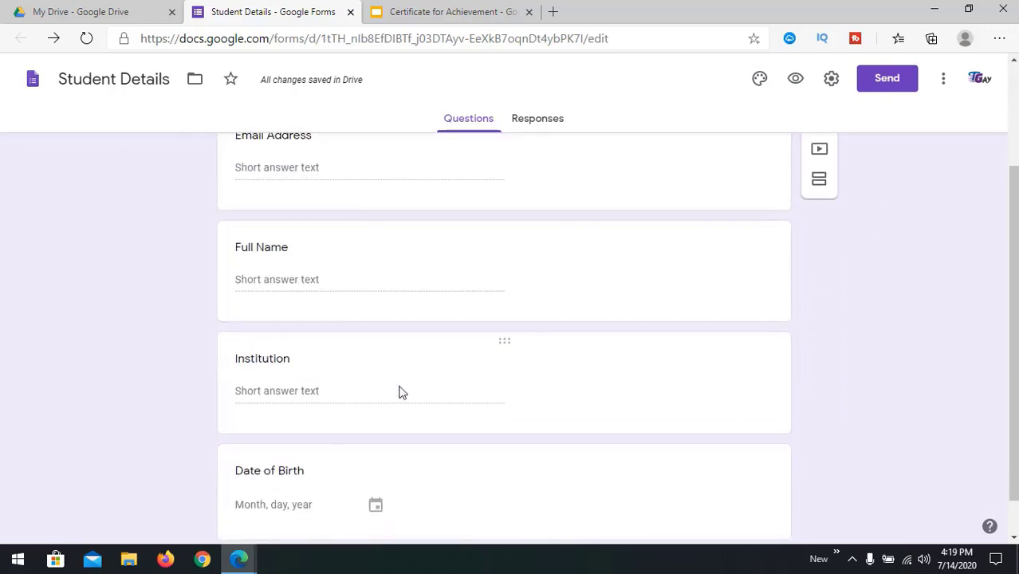
{"action": "scroll", "coordinate": [401, 393], "scroll_direction": "down", "scroll_amount": 1}
{"action": "scroll", "coordinate": [401, 393], "scroll_direction": "up", "scroll_amount": 3}
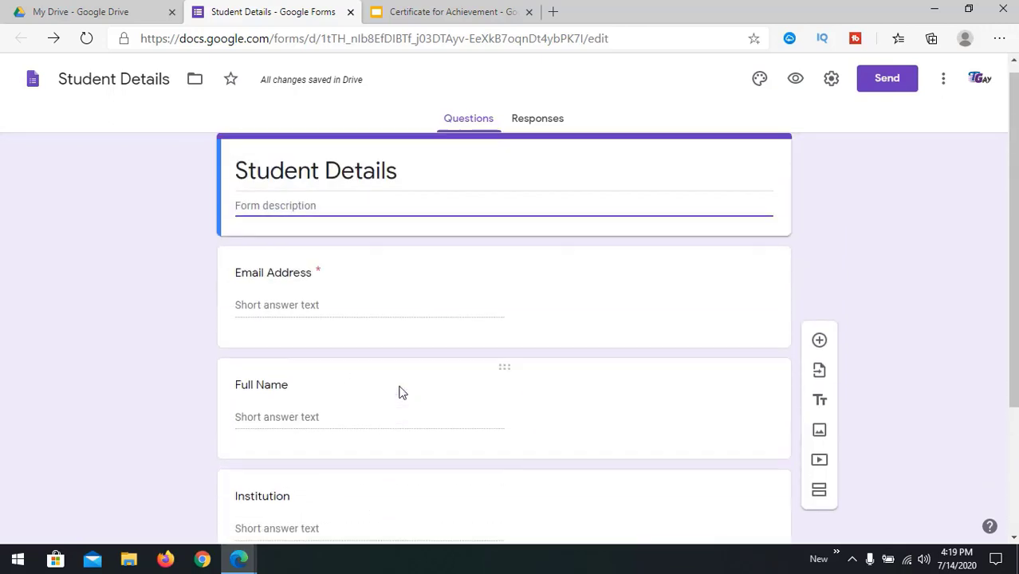
{"action": "left_click", "coordinate": [404, 321]}
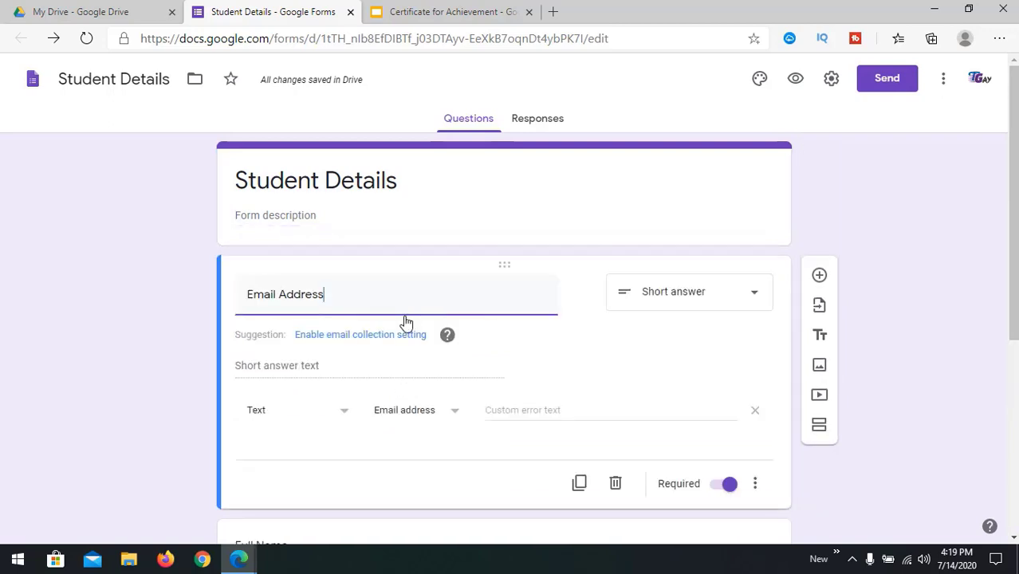
{"action": "scroll", "coordinate": [404, 320], "scroll_direction": "down", "scroll_amount": 1}
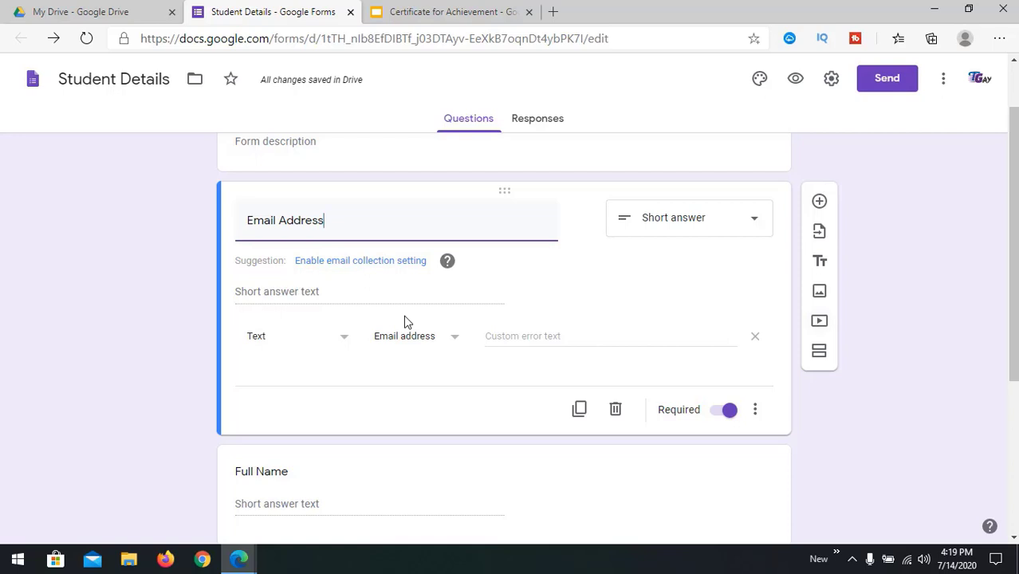
{"action": "scroll", "coordinate": [404, 320], "scroll_direction": "up", "scroll_amount": 1}
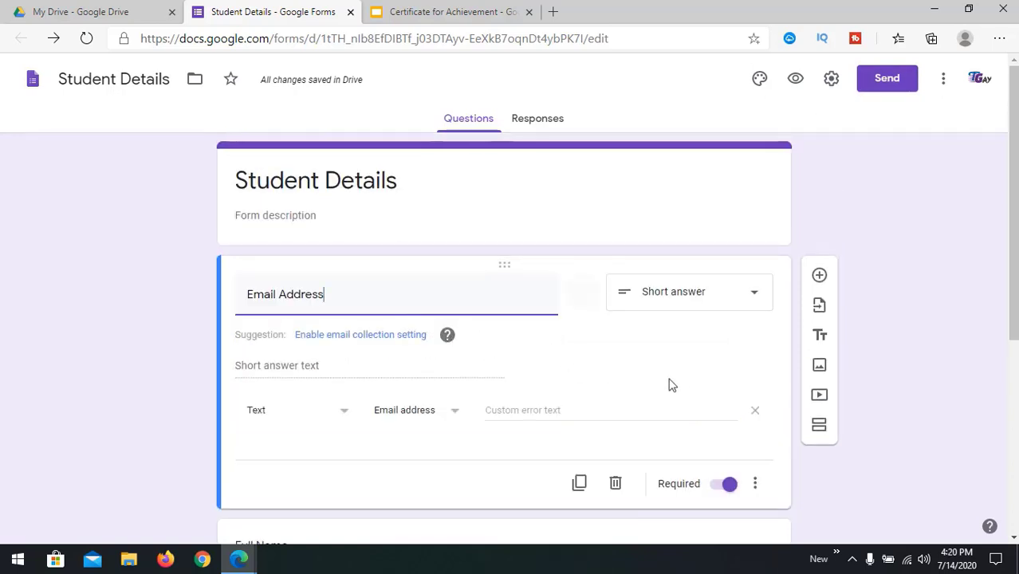
{"action": "left_click", "coordinate": [615, 484]}
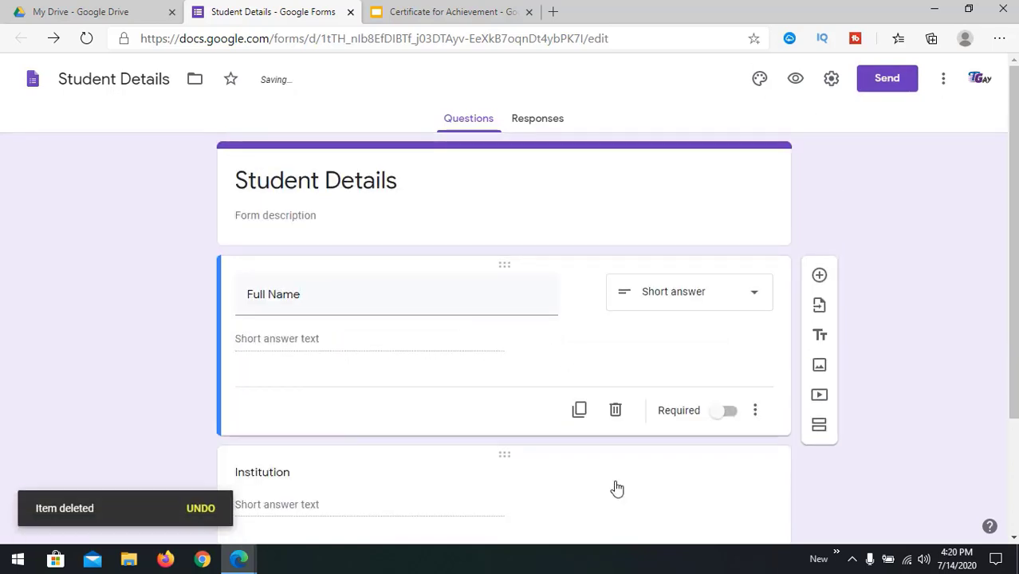
{"action": "scroll", "coordinate": [336, 419], "scroll_direction": "down", "scroll_amount": 2}
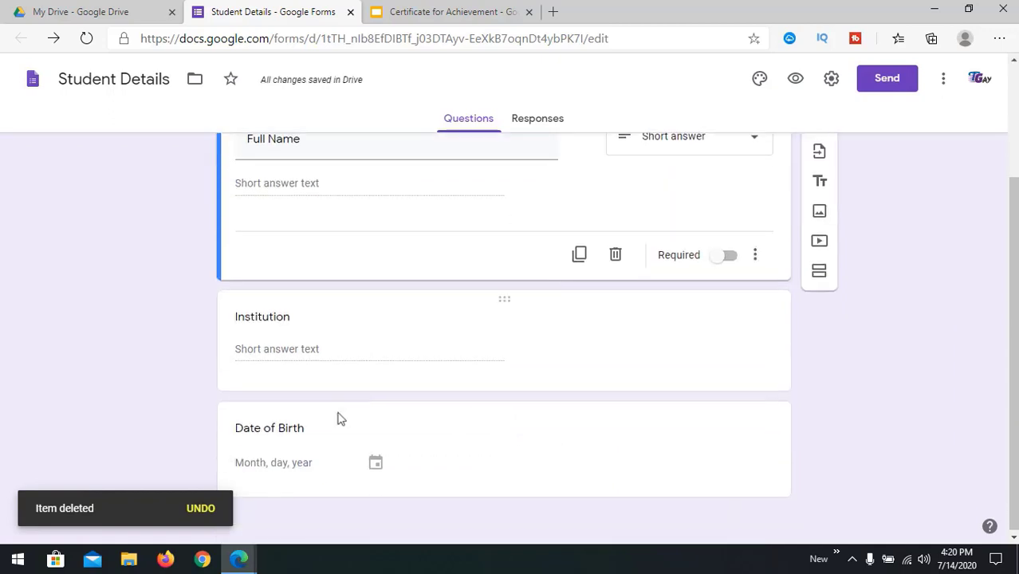
{"action": "scroll", "coordinate": [332, 410], "scroll_direction": "up", "scroll_amount": 2}
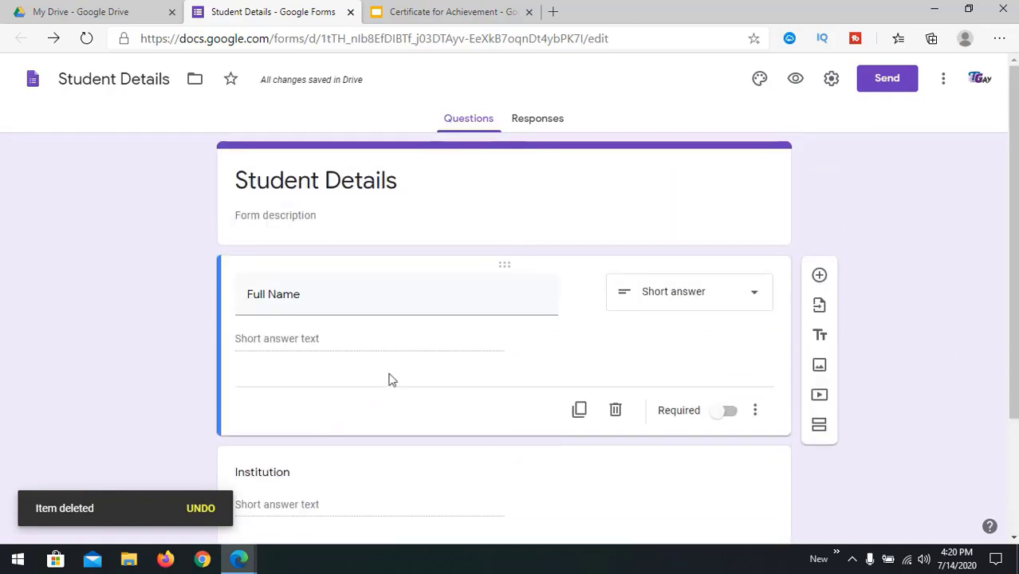
{"action": "left_click", "coordinate": [831, 81]}
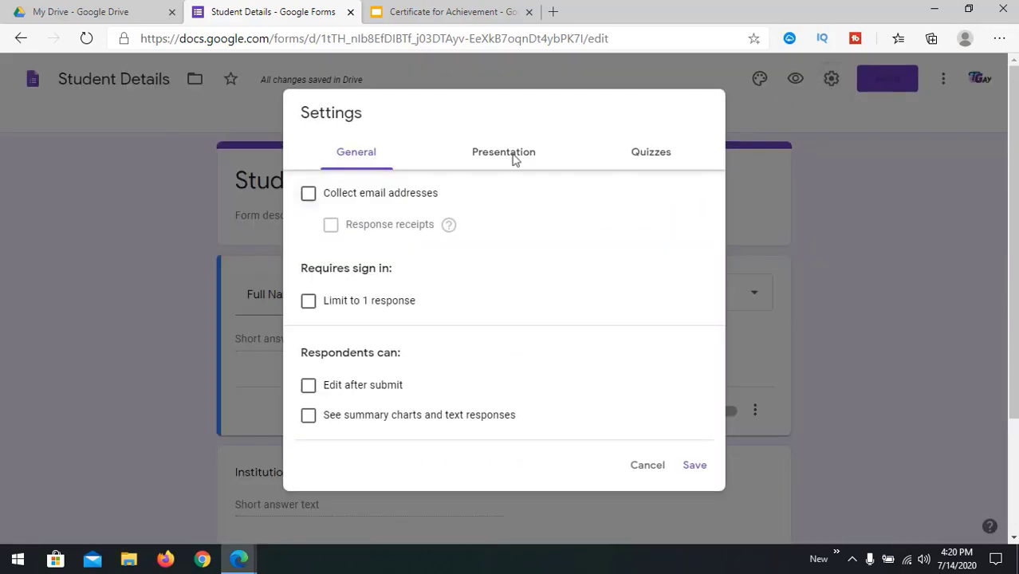
Step: Turn on 'Collect email addresses' and 'Limit to 1 response', then save the settings
{"action": "left_click", "coordinate": [307, 200]}
{"action": "left_click", "coordinate": [307, 304]}
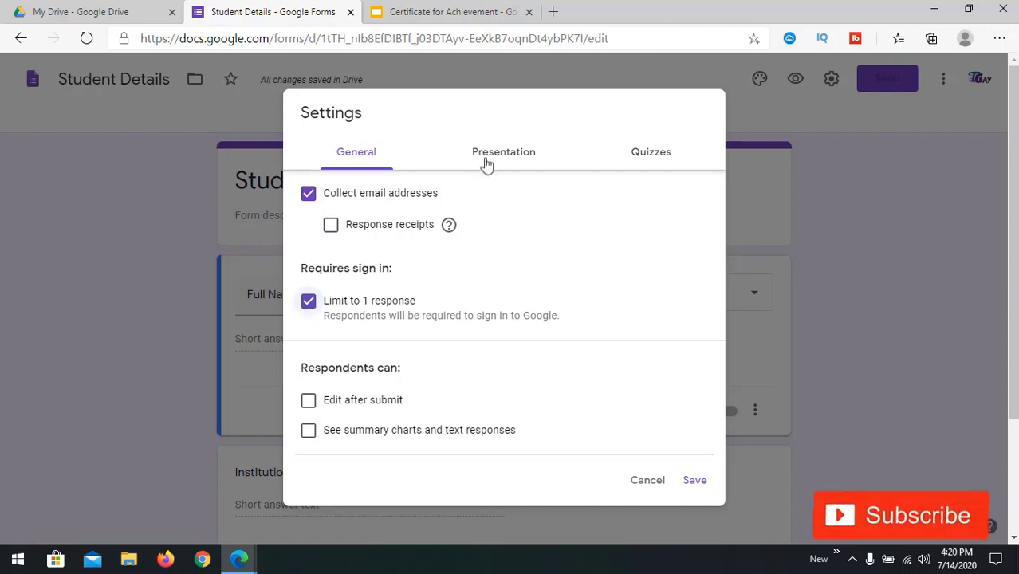
{"action": "left_click", "coordinate": [696, 482]}
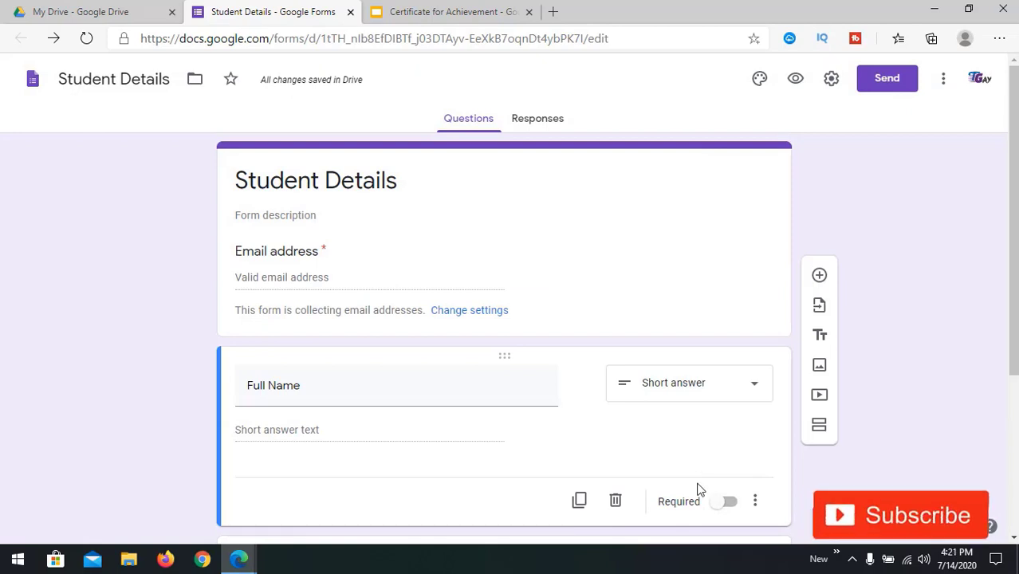
{"action": "scroll", "coordinate": [698, 489], "scroll_direction": "down", "scroll_amount": 1}
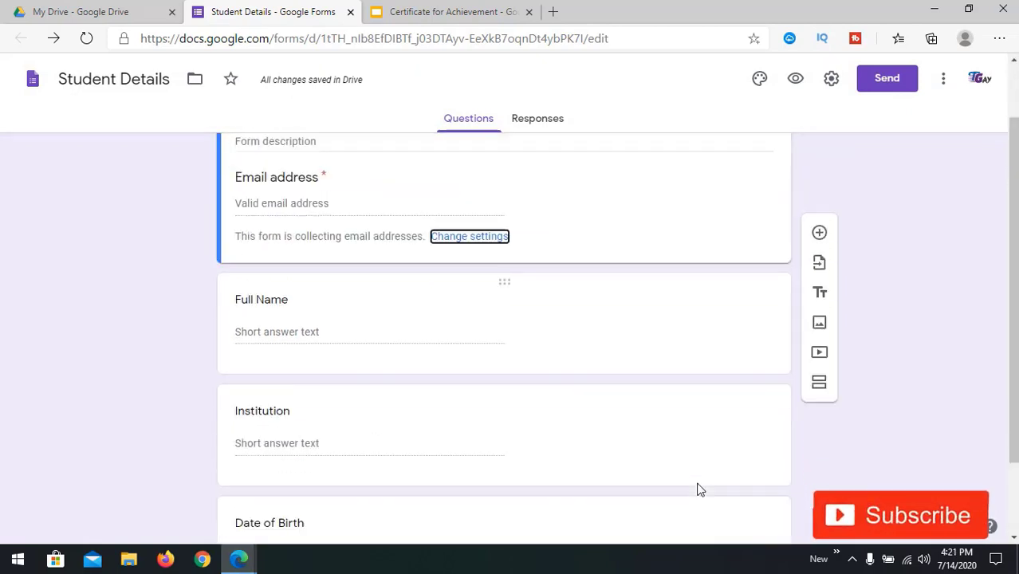
{"action": "scroll", "coordinate": [699, 488], "scroll_direction": "up", "scroll_amount": 1}
{"action": "scroll", "coordinate": [699, 489], "scroll_direction": "down", "scroll_amount": 2}
{"action": "scroll", "coordinate": [696, 484], "scroll_direction": "up", "scroll_amount": 2}
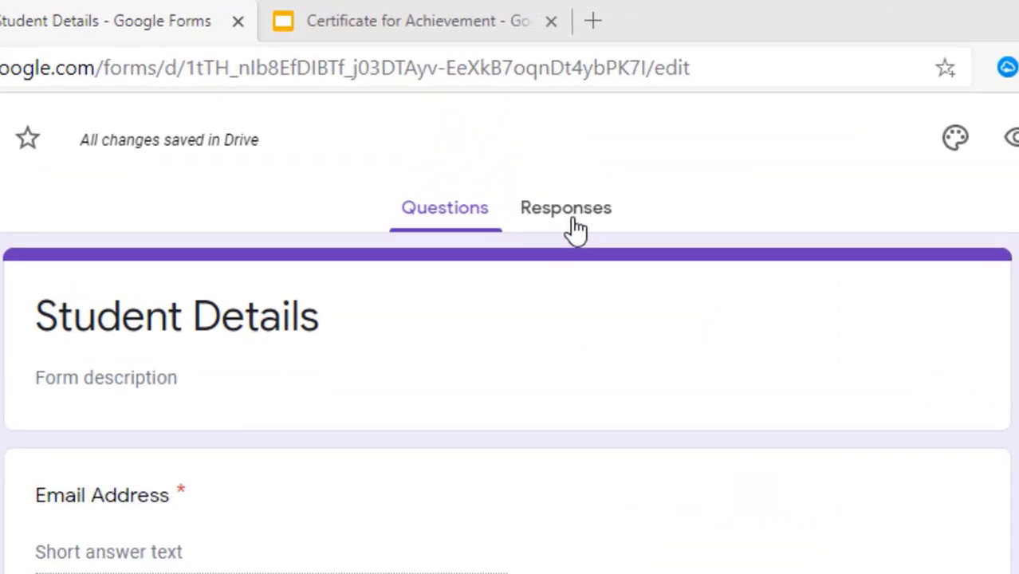
Step: Link the form's responses to a newly created 'Student Details (Responses)' spreadsheet
{"action": "left_click", "coordinate": [572, 221]}
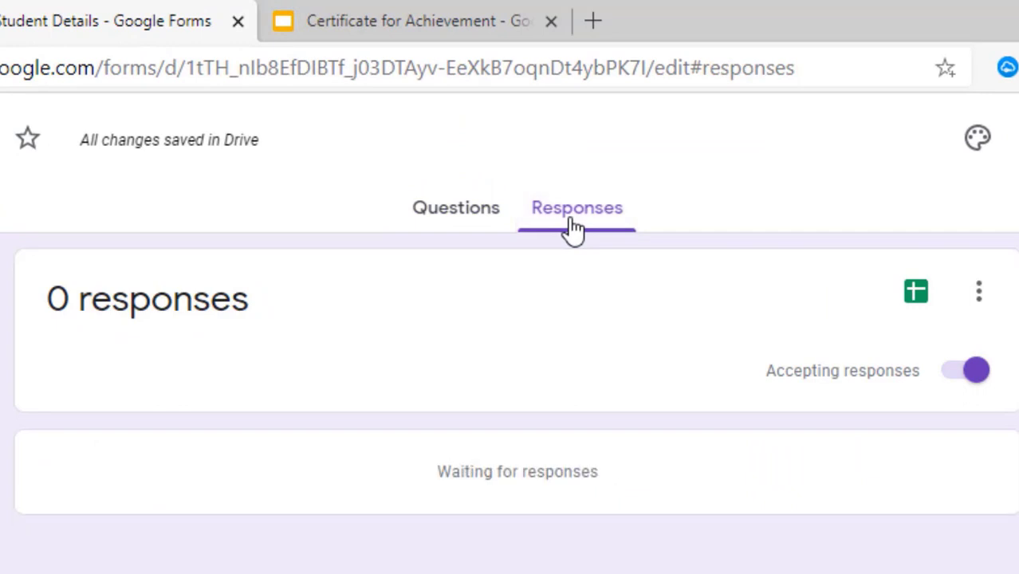
{"action": "left_click", "coordinate": [919, 299]}
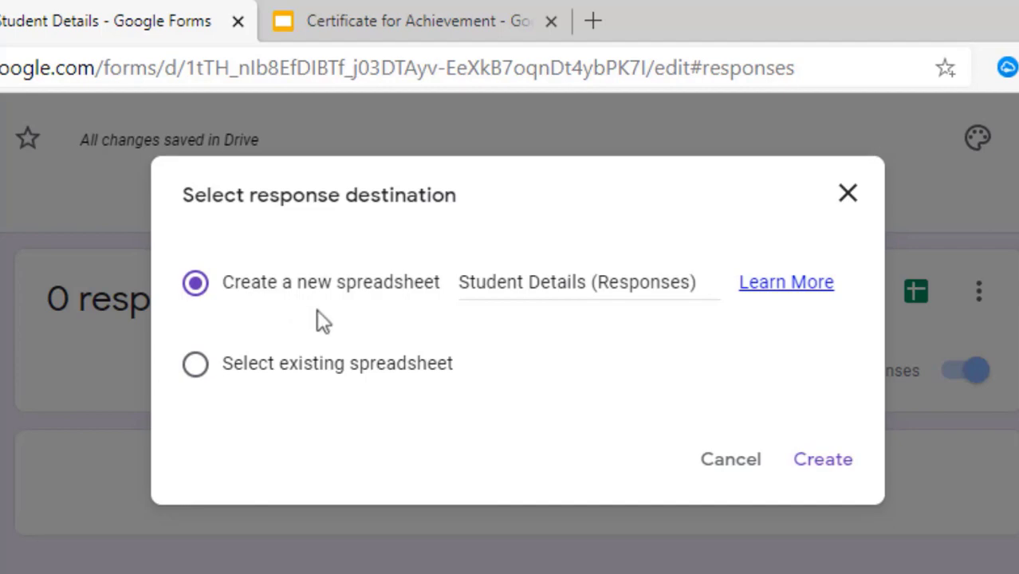
{"action": "left_click", "coordinate": [823, 460]}
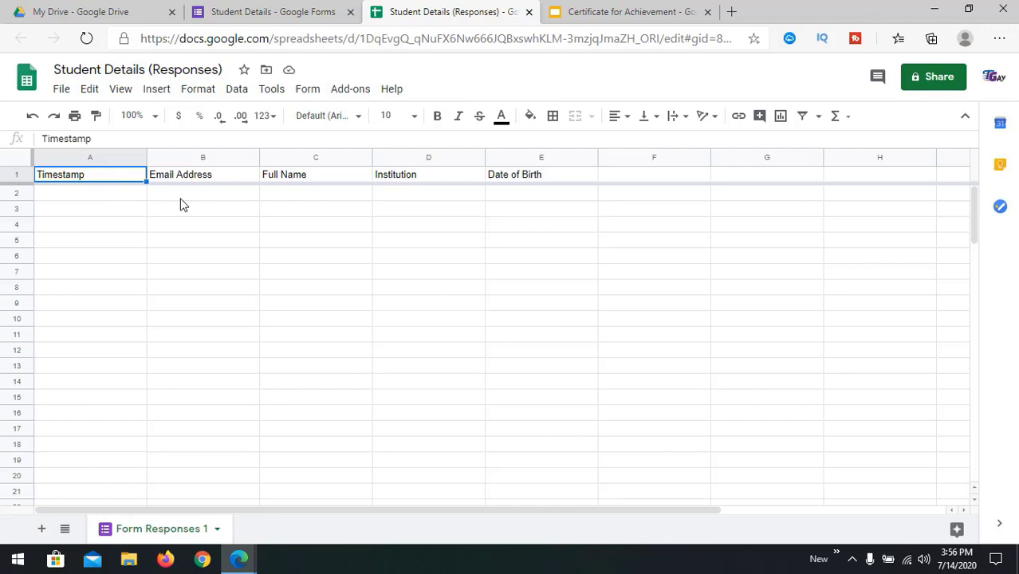
{"action": "left_click", "coordinate": [527, 228]}
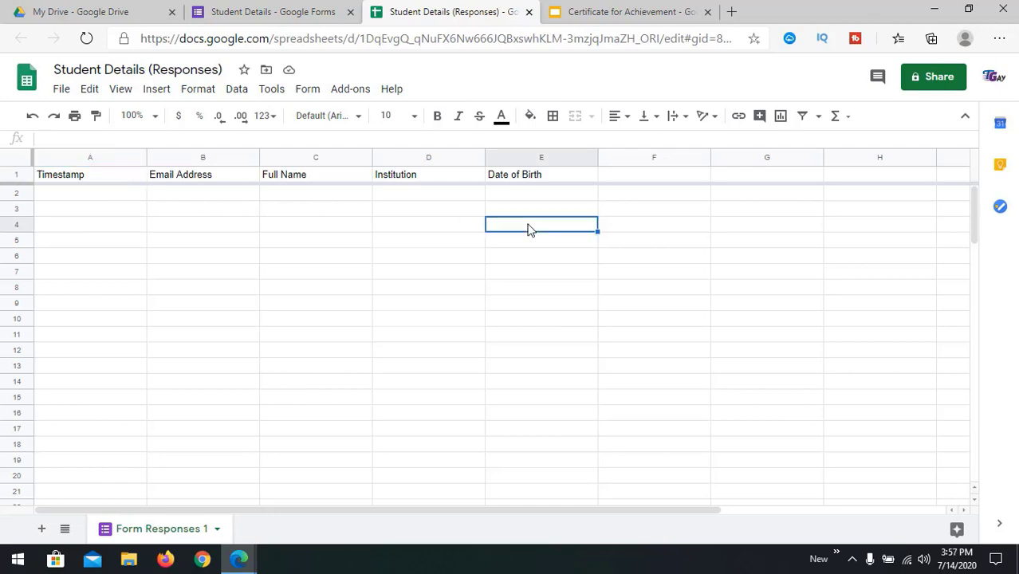
{"action": "left_click", "coordinate": [97, 194]}
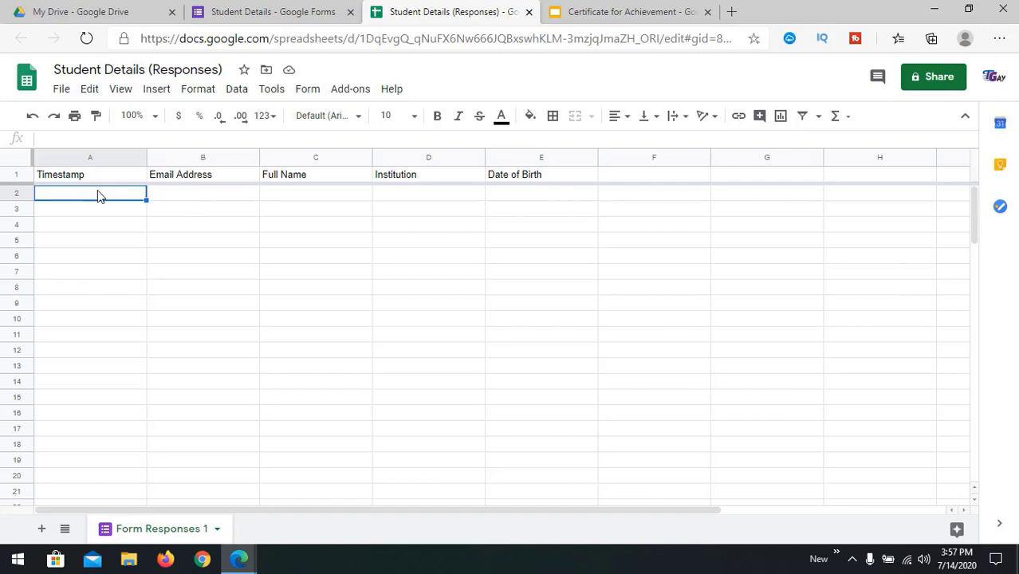
{"action": "key", "text": "ctrl+z"}
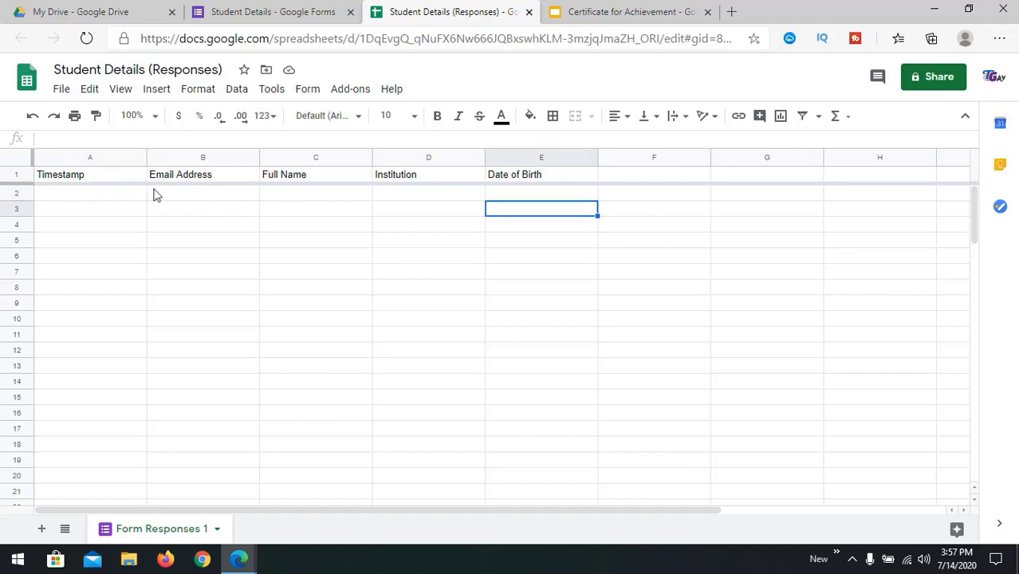
{"action": "left_click", "coordinate": [616, 178]}
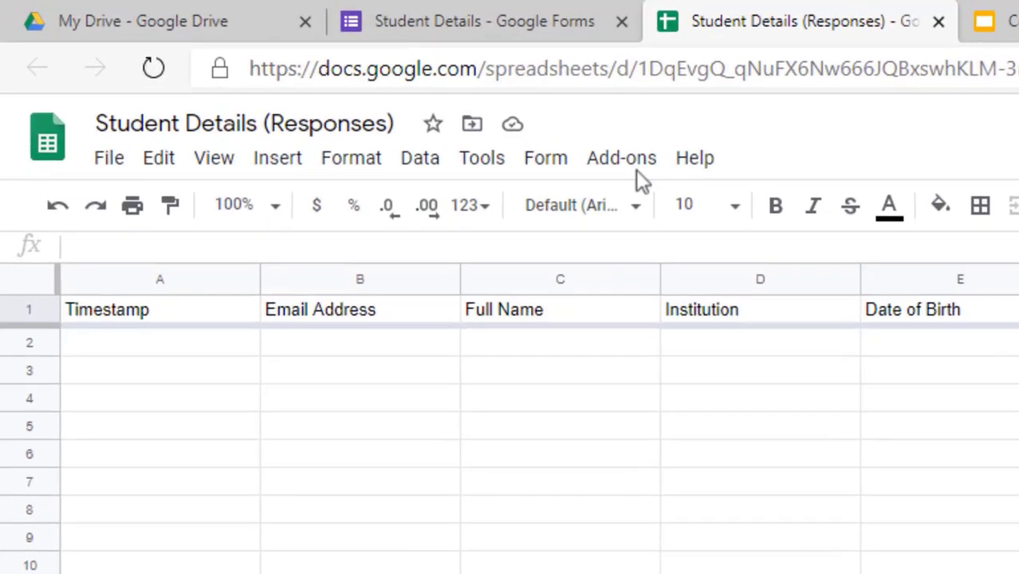
Step: Search the add-on marketplace for 'autocrat' and open the Autocrat add-on page
{"action": "left_click", "coordinate": [684, 173]}
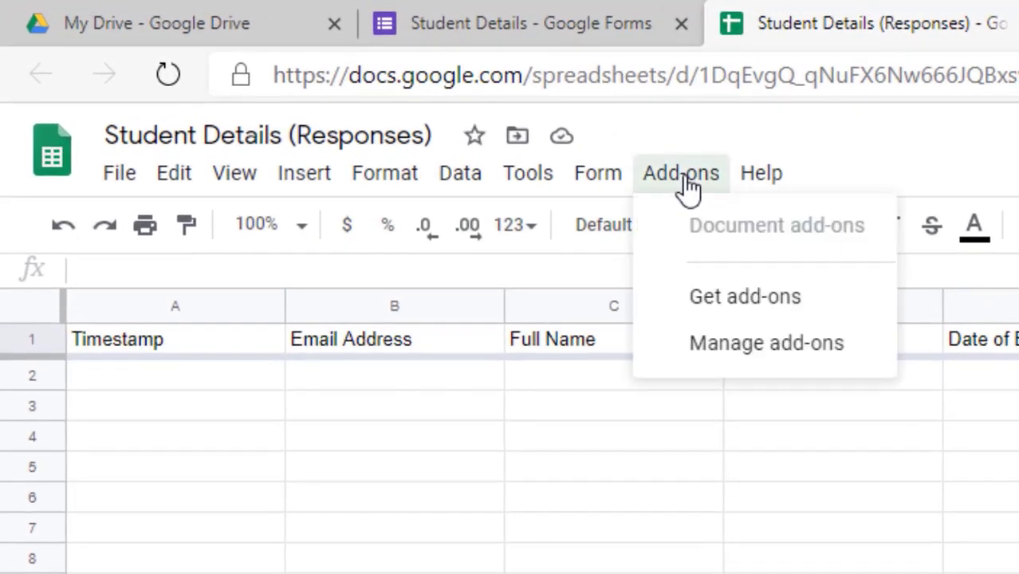
{"action": "left_click", "coordinate": [713, 291]}
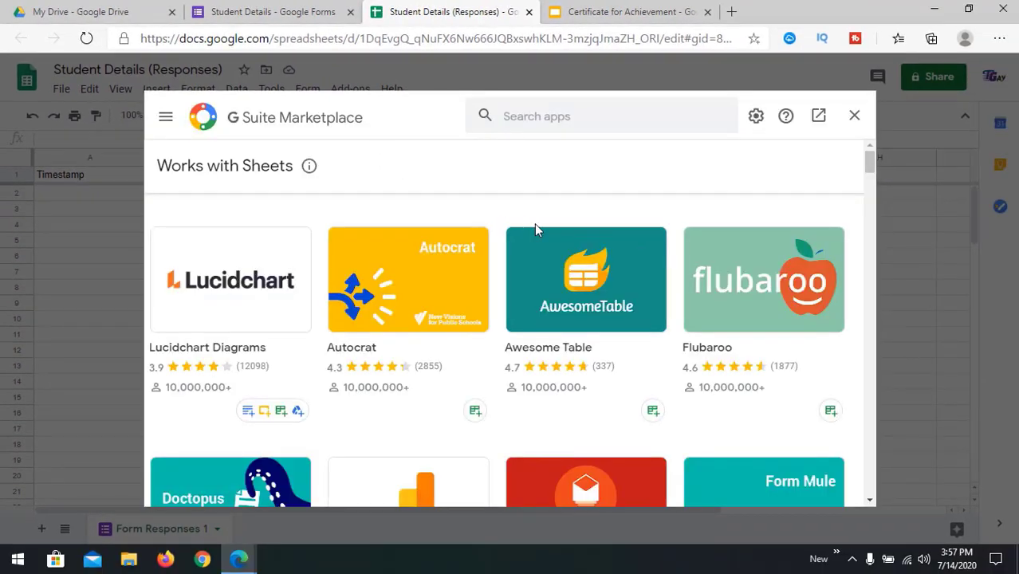
{"action": "scroll", "coordinate": [480, 333], "scroll_direction": "down", "scroll_amount": 3}
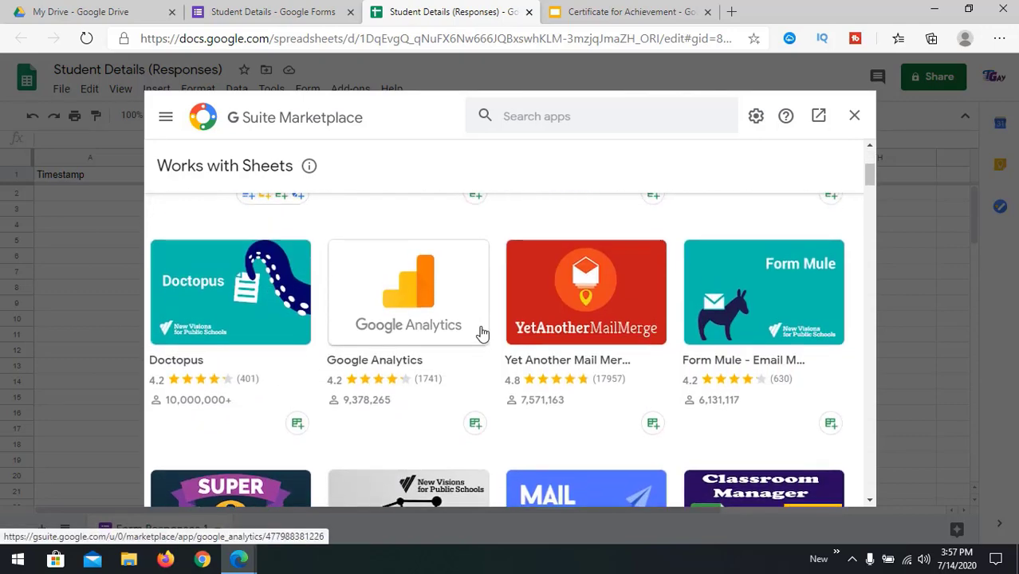
{"action": "scroll", "coordinate": [479, 333], "scroll_direction": "up", "scroll_amount": 3}
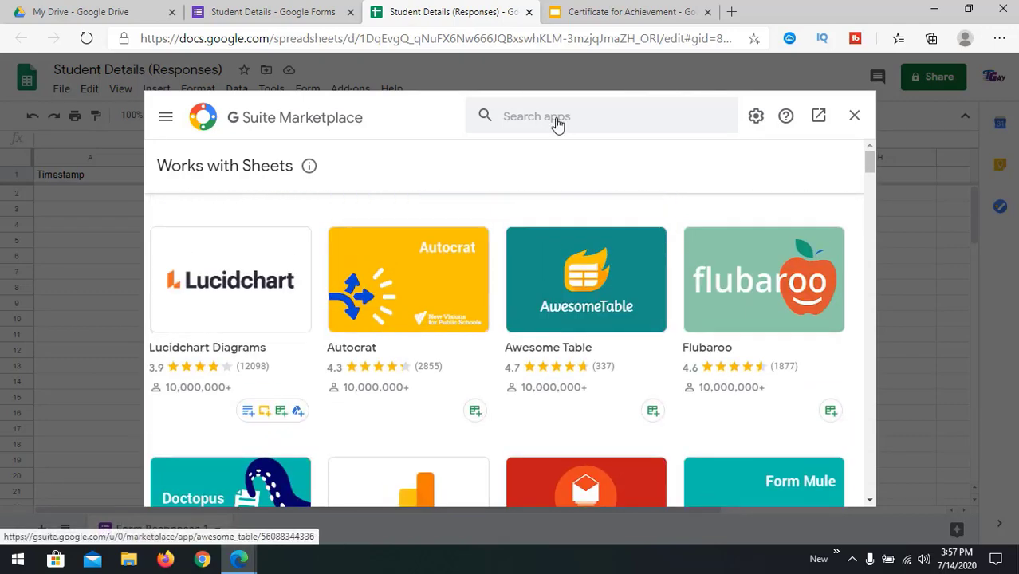
{"action": "left_click", "coordinate": [593, 119]}
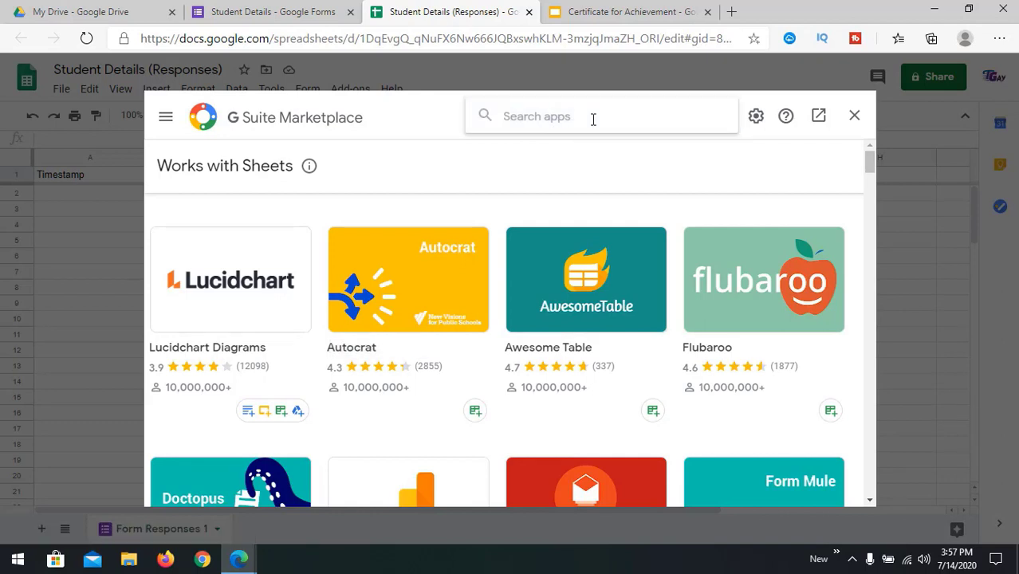
{"action": "type", "text": "autocr"}
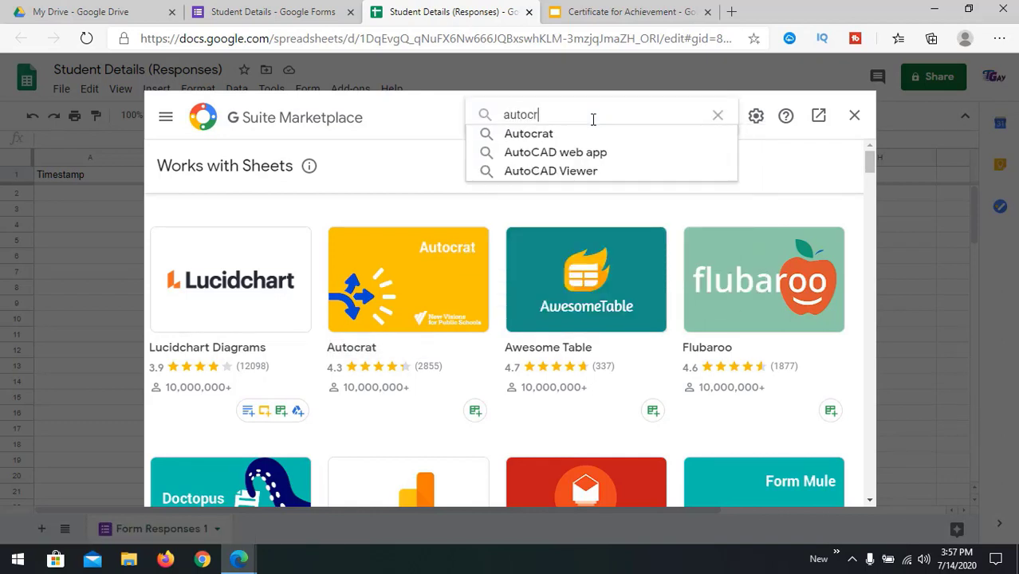
{"action": "left_click", "coordinate": [558, 134]}
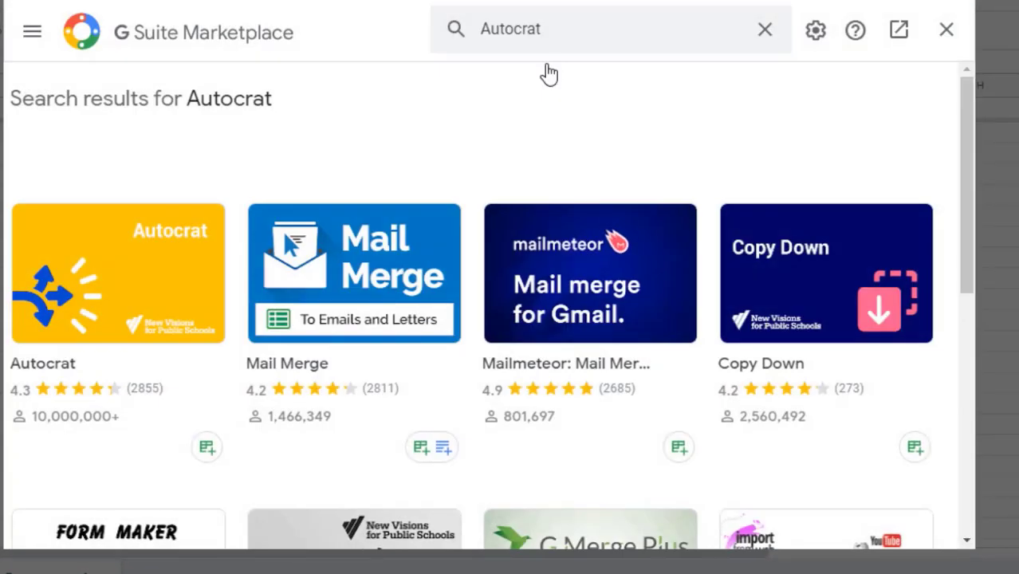
{"action": "left_click", "coordinate": [120, 282]}
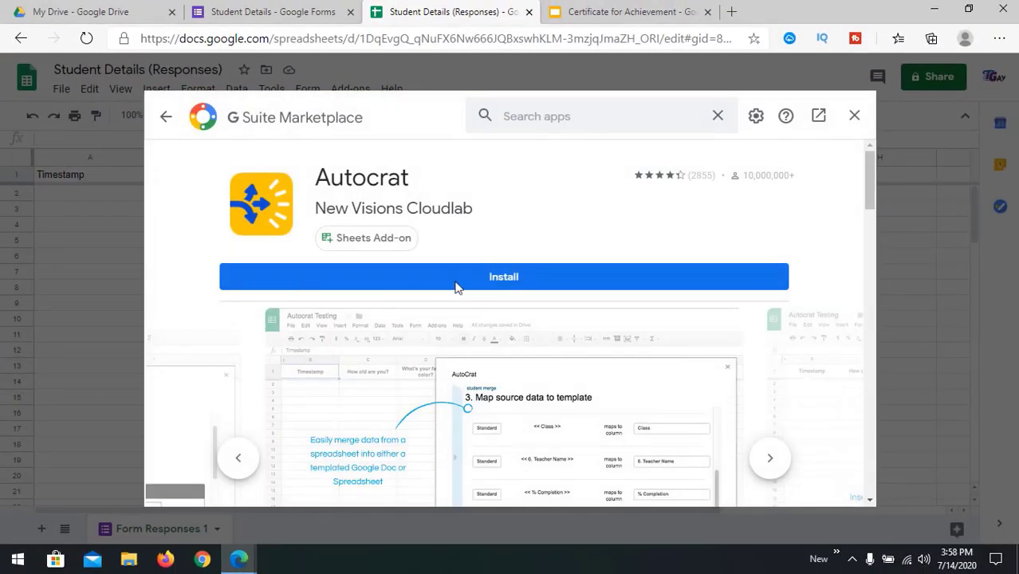
Step: Start installing Autocrat and choose the Google account to authorize it
{"action": "left_click", "coordinate": [504, 280]}
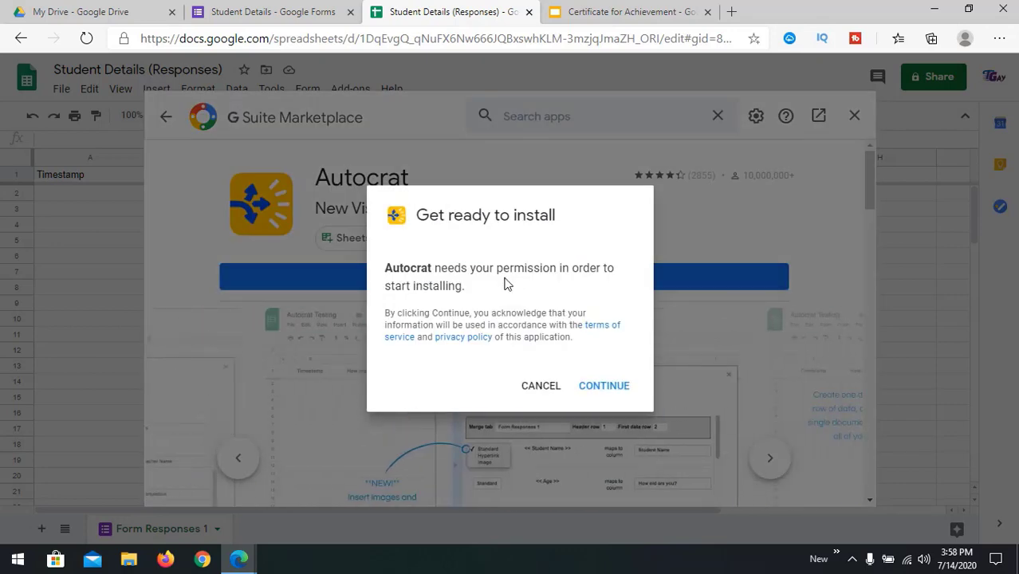
{"action": "left_click", "coordinate": [603, 386]}
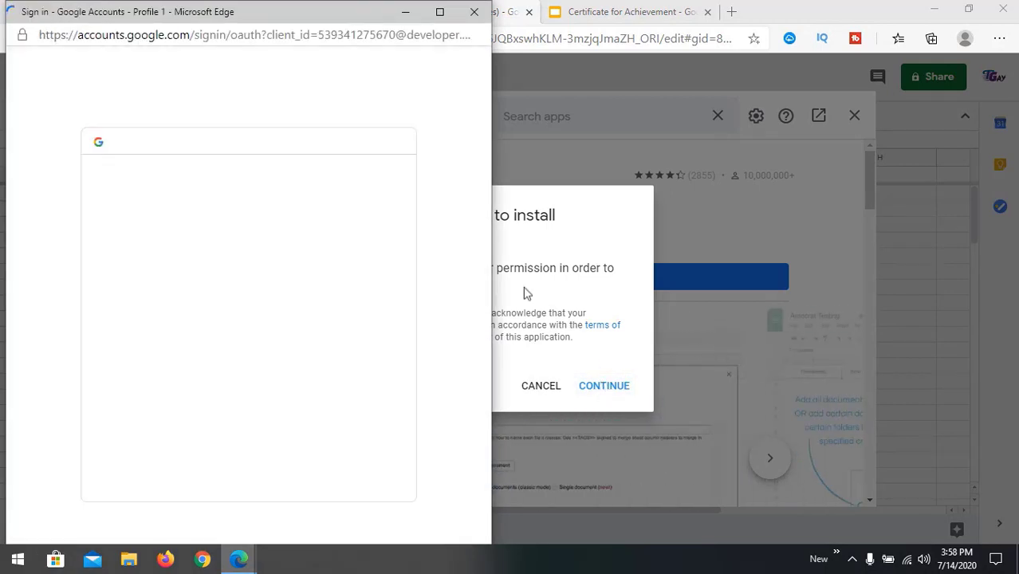
{"action": "left_click_drag", "start_coordinate": [296, 15], "coordinate": [569, 20]}
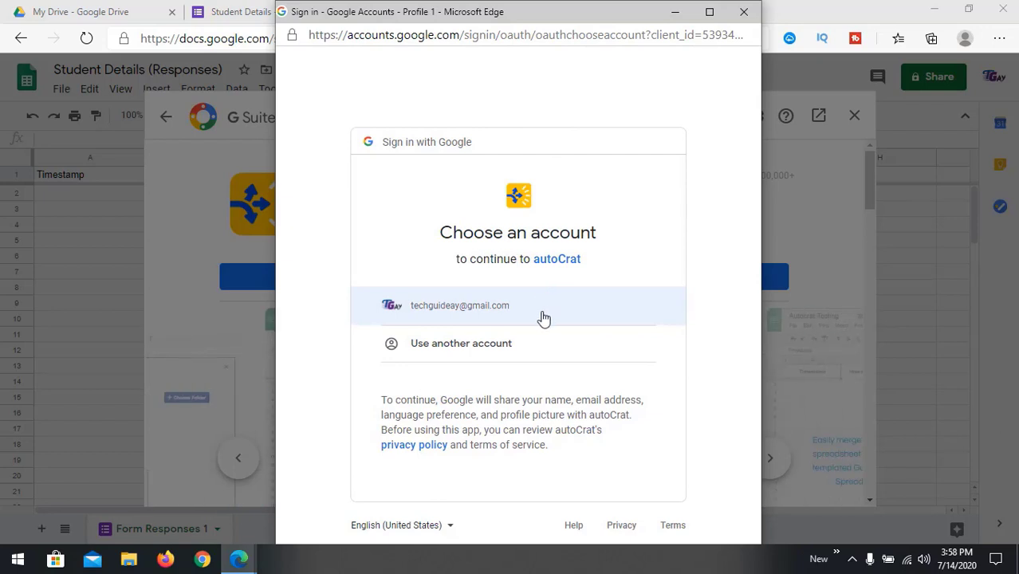
{"action": "left_click", "coordinate": [491, 315]}
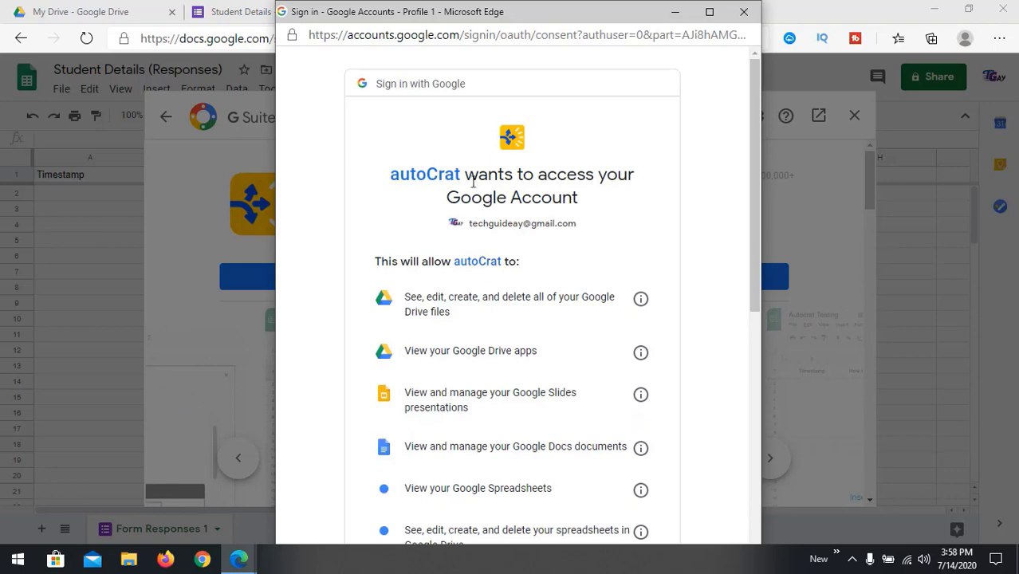
Step: Grant Autocrat its requested permissions, confirm the install and close the marketplace
{"action": "left_click_drag", "start_coordinate": [482, 174], "coordinate": [613, 211]}
{"action": "scroll", "coordinate": [486, 236], "scroll_direction": "down", "scroll_amount": 2}
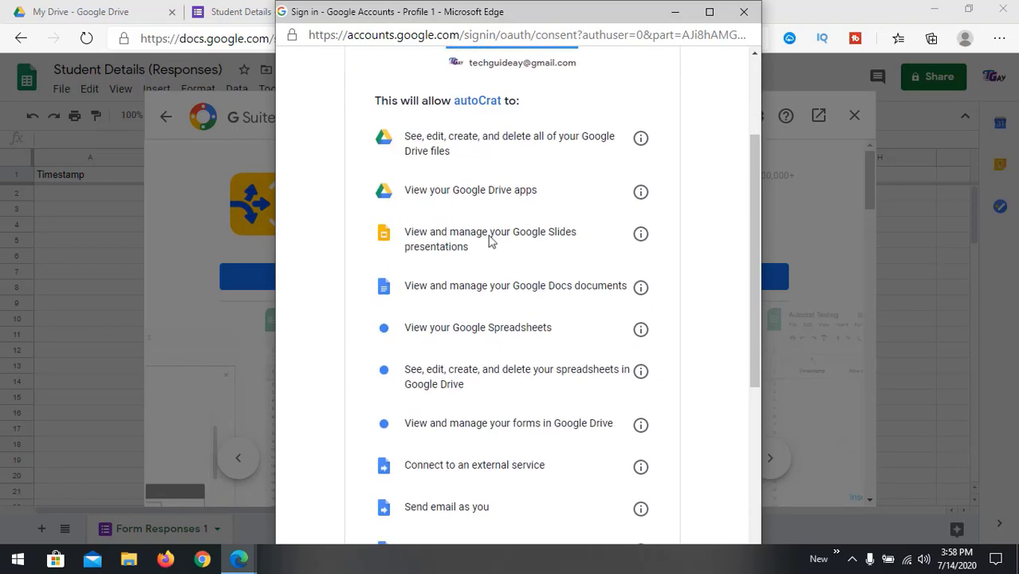
{"action": "scroll", "coordinate": [517, 297], "scroll_direction": "up", "scroll_amount": 2}
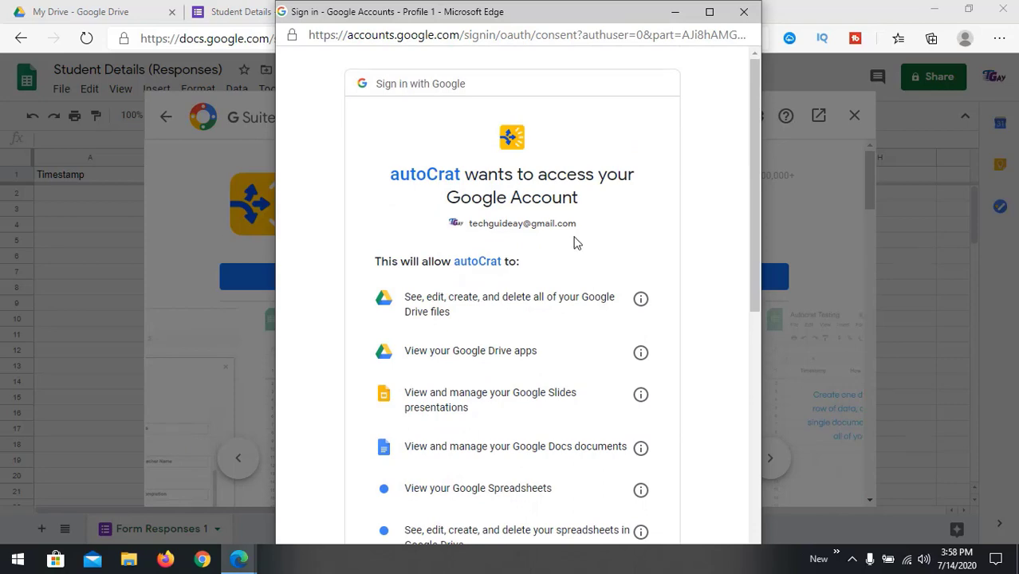
{"action": "scroll", "coordinate": [575, 242], "scroll_direction": "down", "scroll_amount": 6}
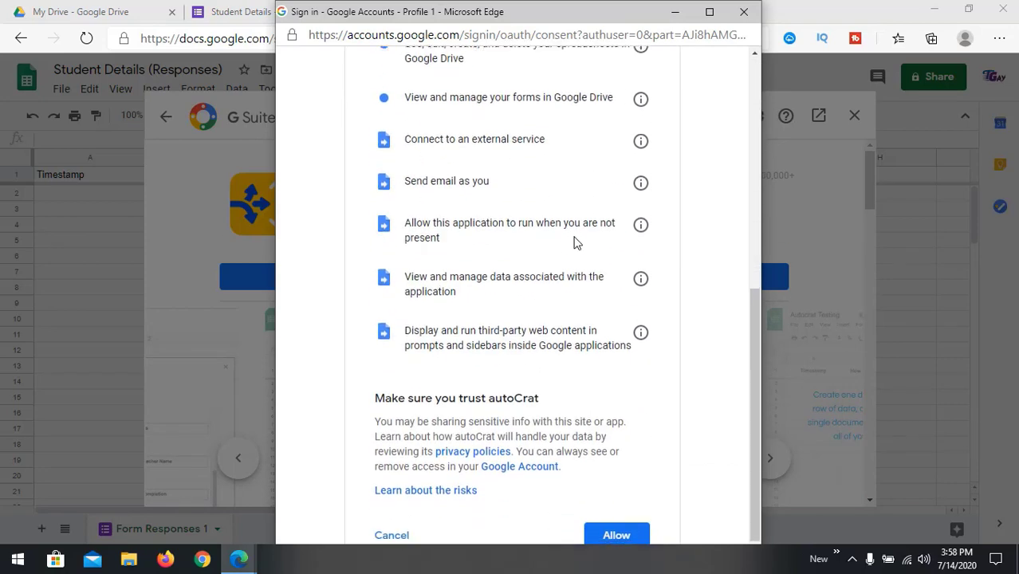
{"action": "left_click", "coordinate": [619, 478]}
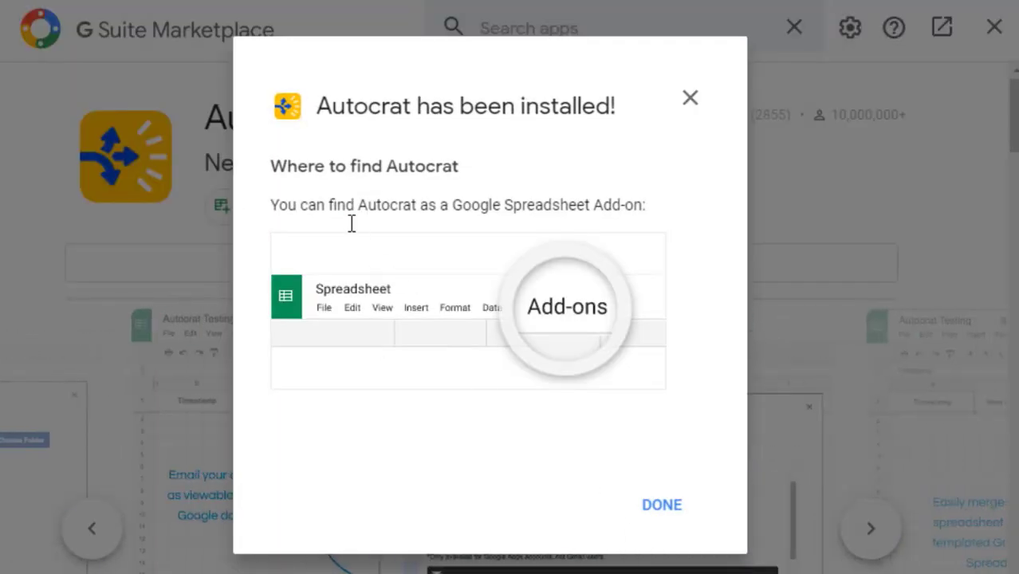
{"action": "left_click", "coordinate": [665, 505]}
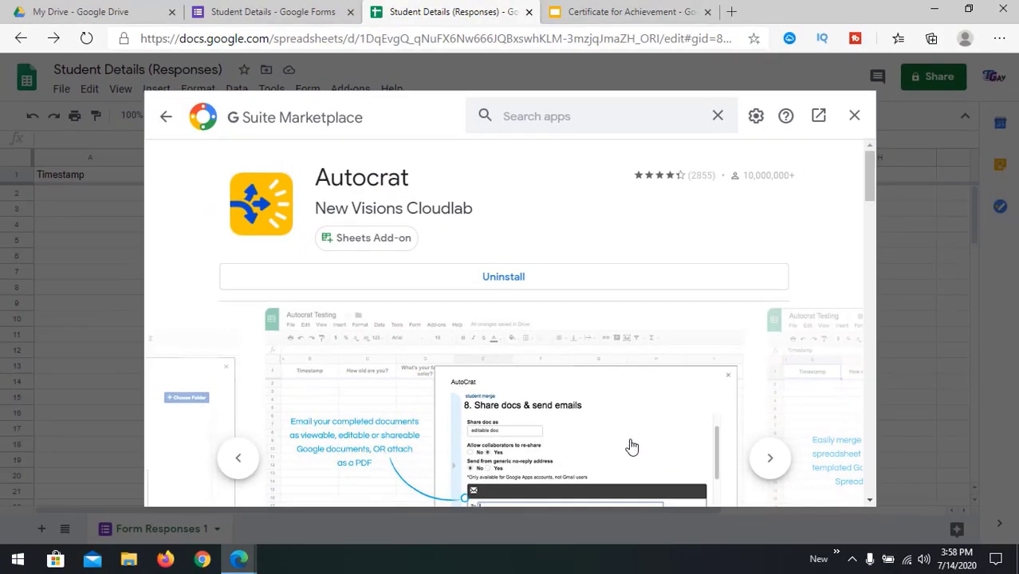
{"action": "left_click", "coordinate": [855, 120]}
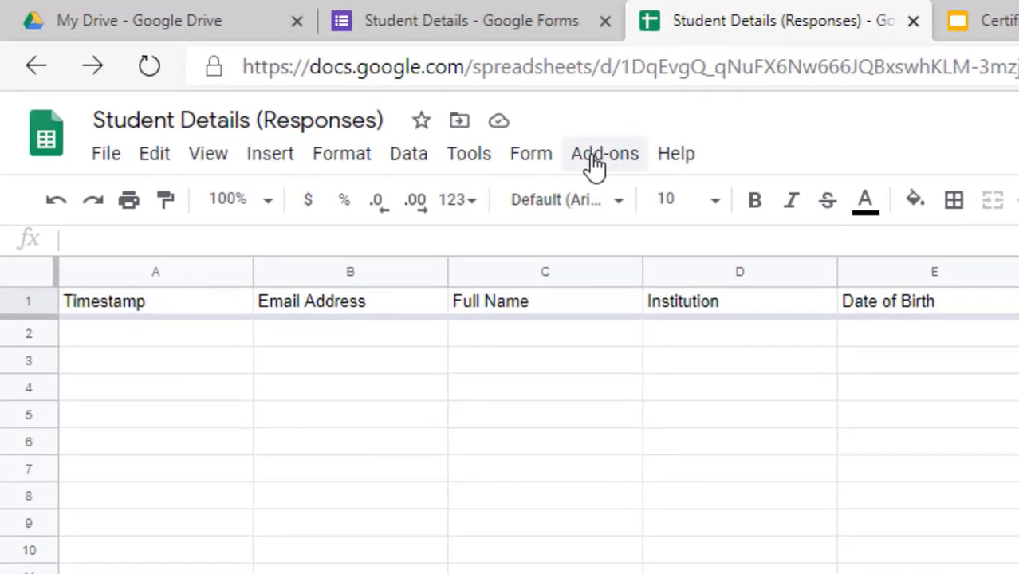
Step: Launch the Autocrat add-on from the Add-ons menu and create a new merge job
{"action": "left_click", "coordinate": [594, 164]}
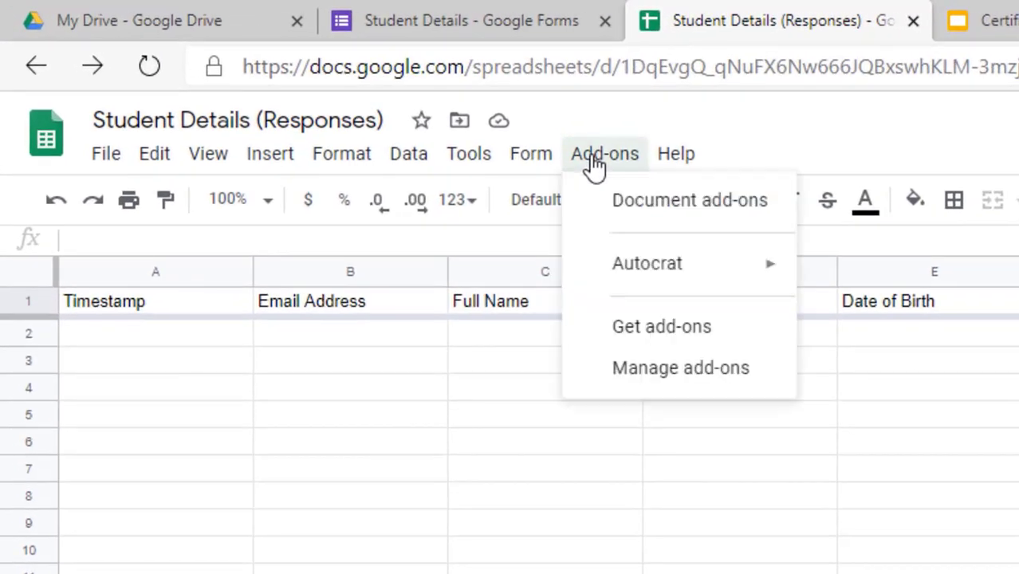
{"action": "mouse_move", "coordinate": [626, 257]}
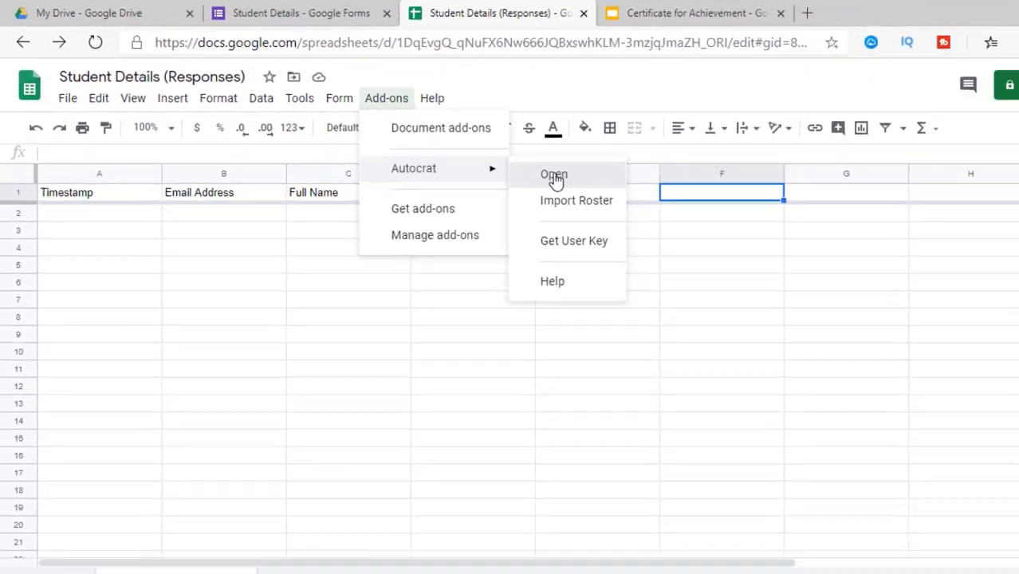
{"action": "left_click", "coordinate": [867, 273]}
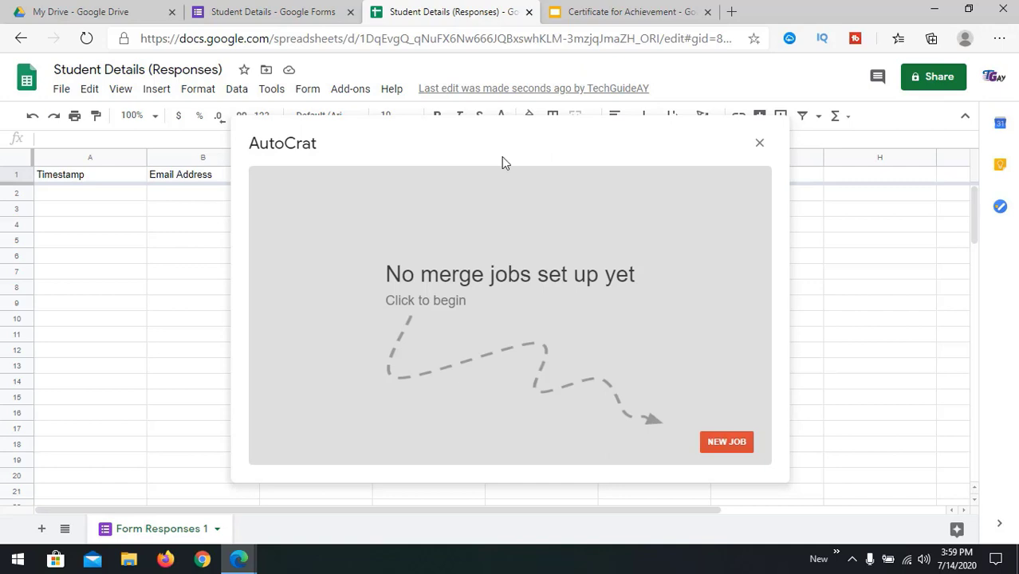
{"action": "left_click", "coordinate": [723, 447]}
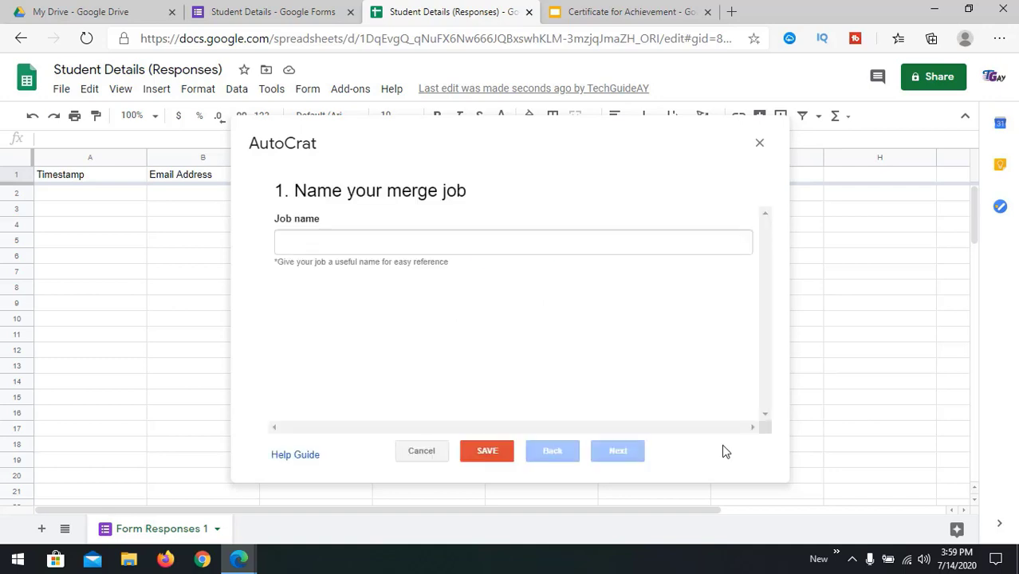
Step: Enter 'Student Details' as the Autocrat job name and advance to step 2
{"action": "left_click", "coordinate": [344, 247]}
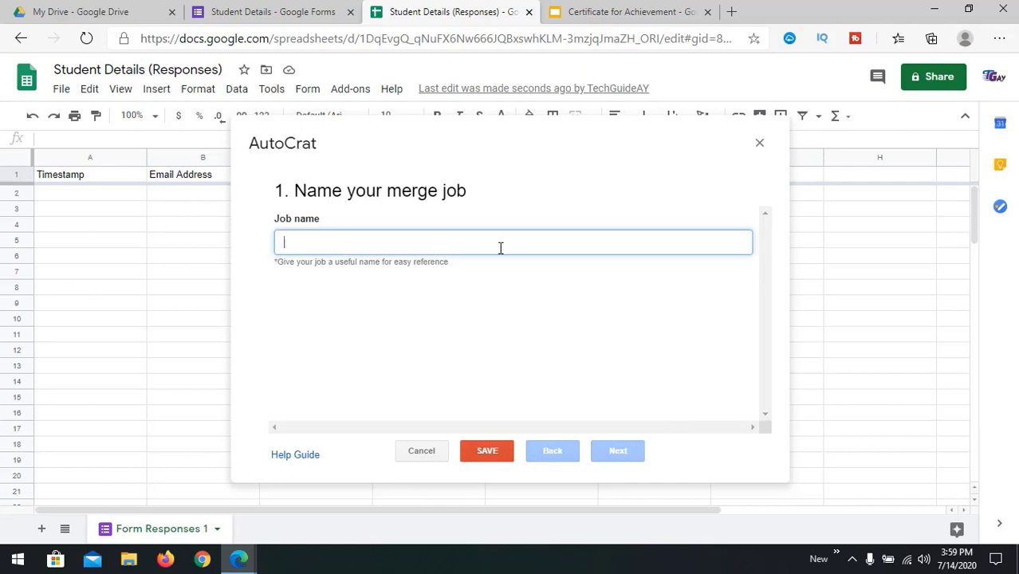
{"action": "type", "text": "Student Details"}
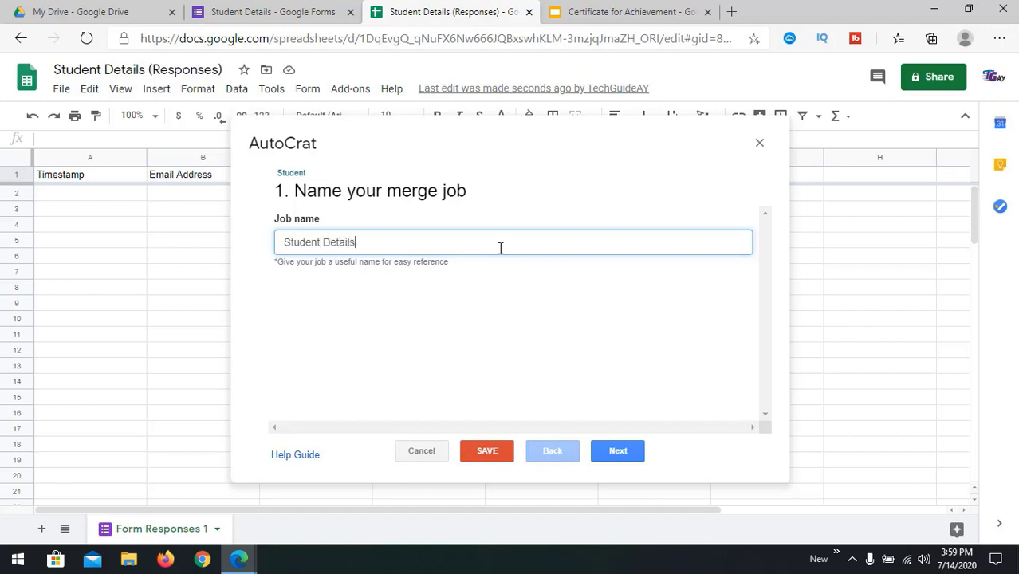
{"action": "left_click", "coordinate": [616, 452]}
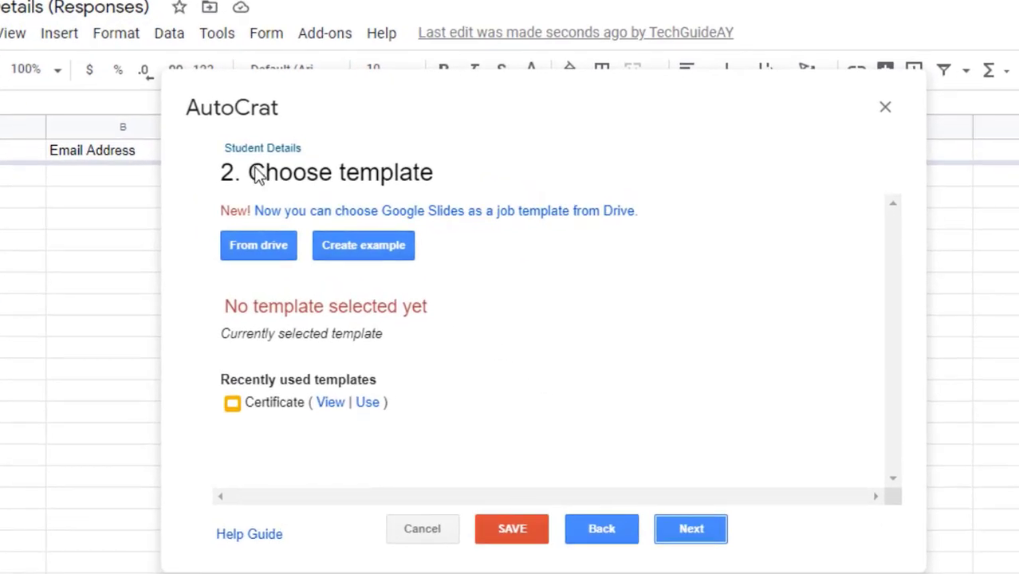
Step: Pick the Certificate for Achievement slides from Drive as the template and proceed to mapping
{"action": "left_click", "coordinate": [260, 248]}
{"action": "left_click_drag", "start_coordinate": [225, 307], "coordinate": [446, 317]}
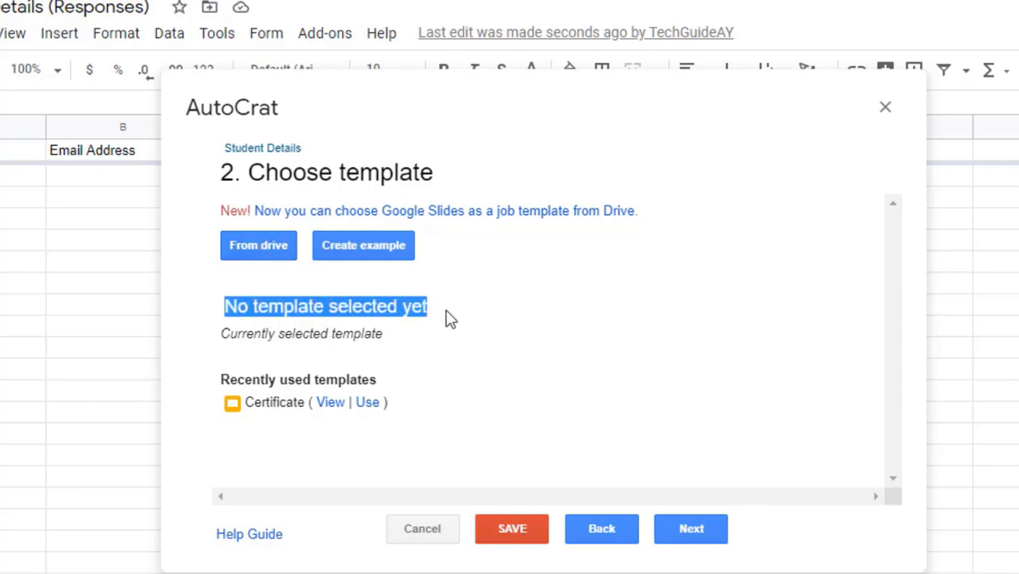
{"action": "triple_click", "coordinate": [326, 333]}
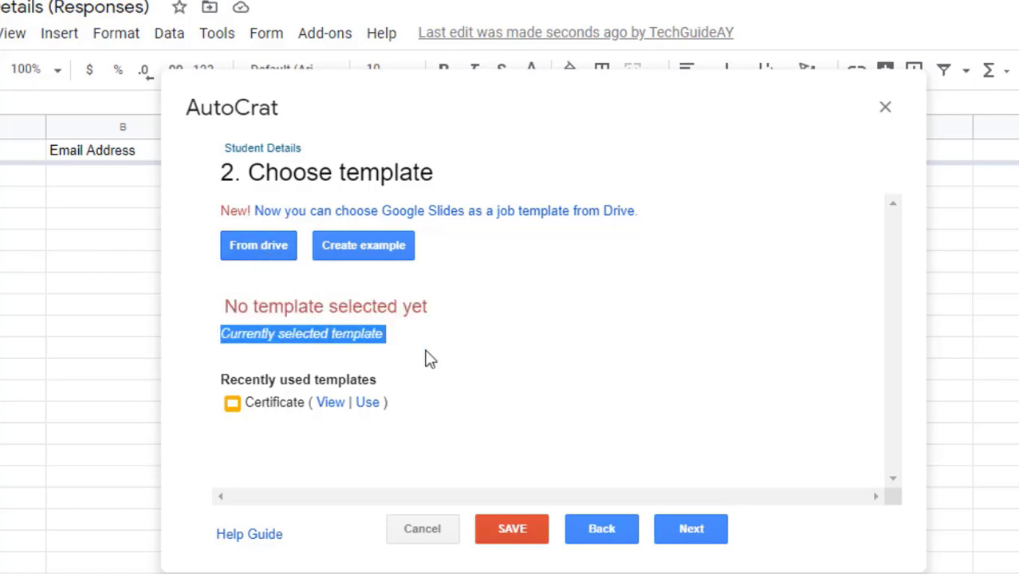
{"action": "left_click", "coordinate": [353, 371]}
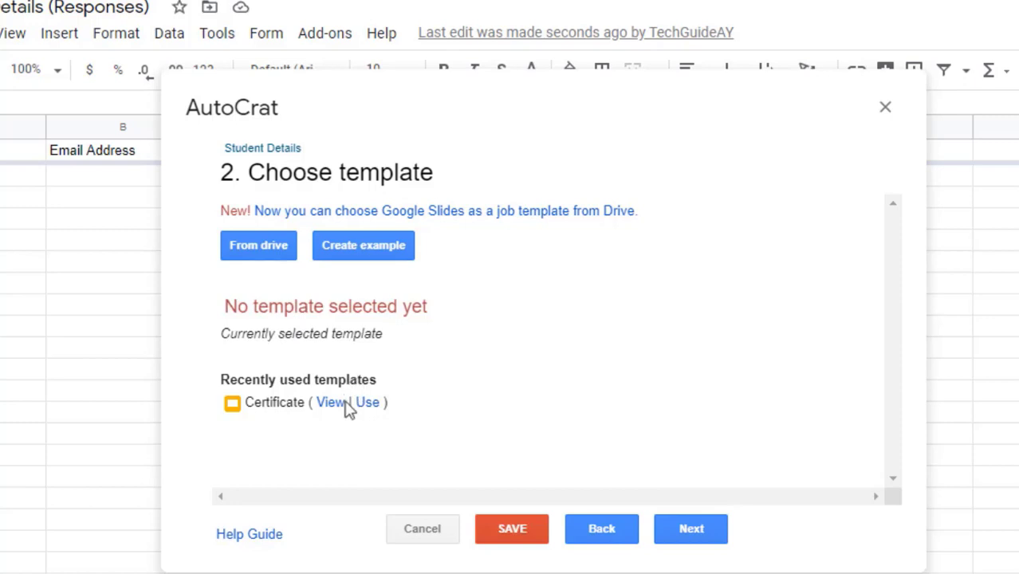
{"action": "left_click", "coordinate": [275, 249]}
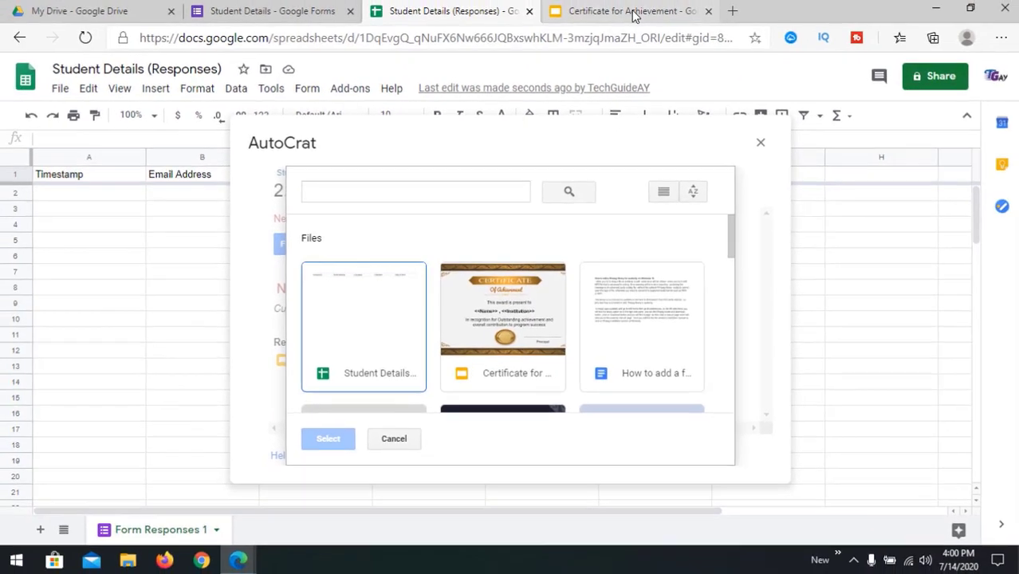
{"action": "left_click", "coordinate": [632, 14]}
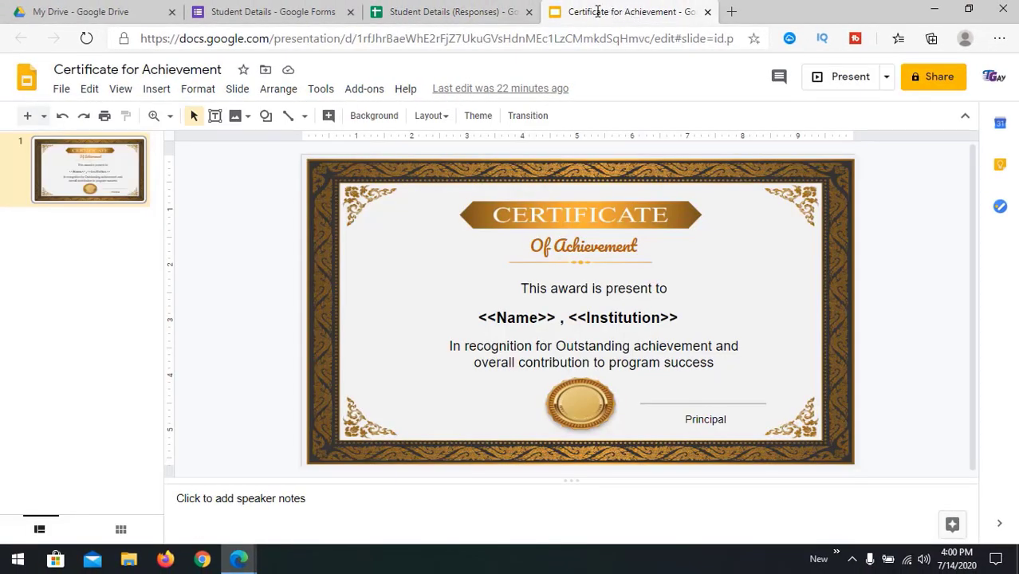
{"action": "left_click", "coordinate": [454, 16]}
{"action": "left_click", "coordinate": [500, 335]}
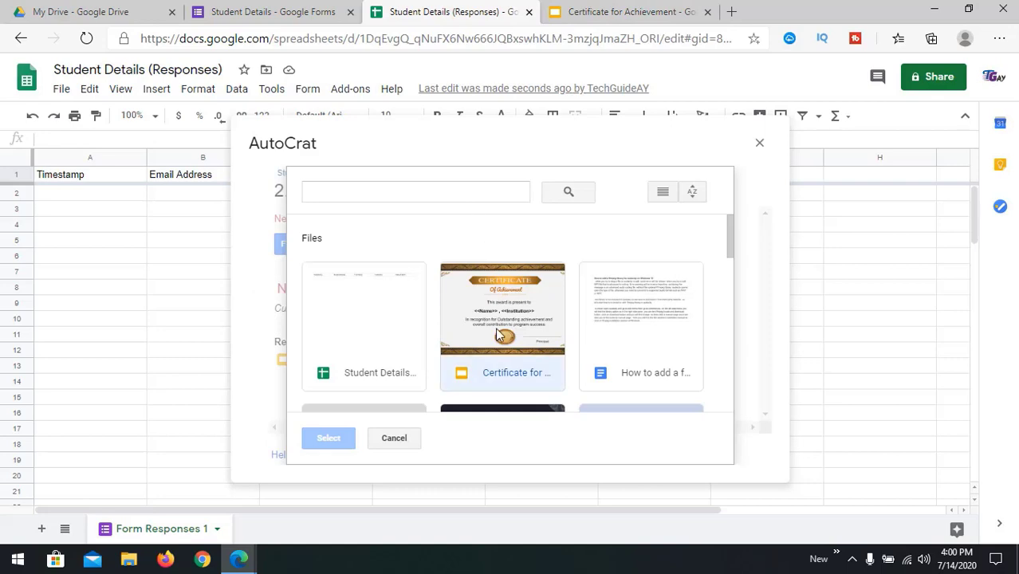
{"action": "left_click", "coordinate": [341, 439]}
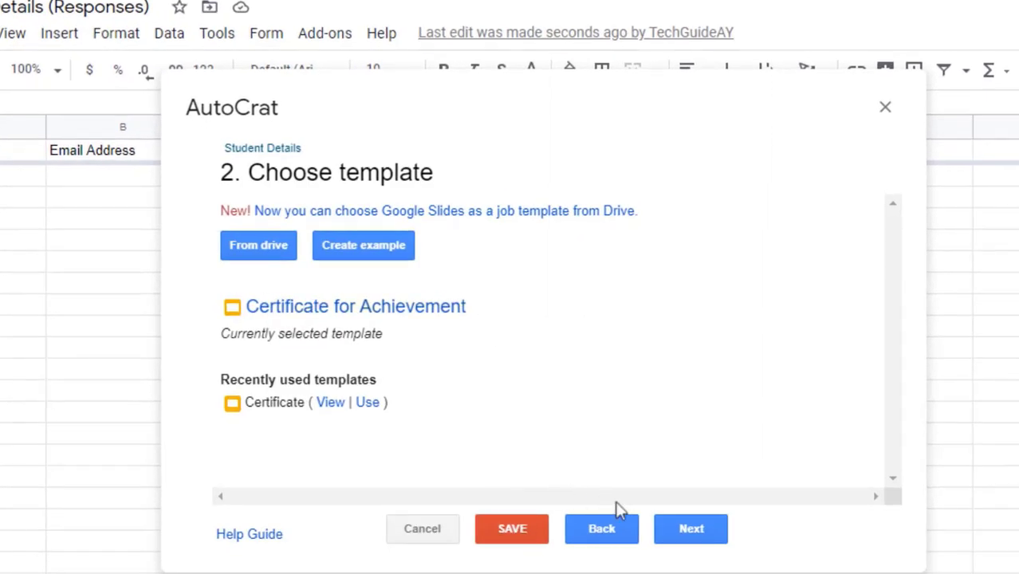
{"action": "left_click", "coordinate": [690, 532]}
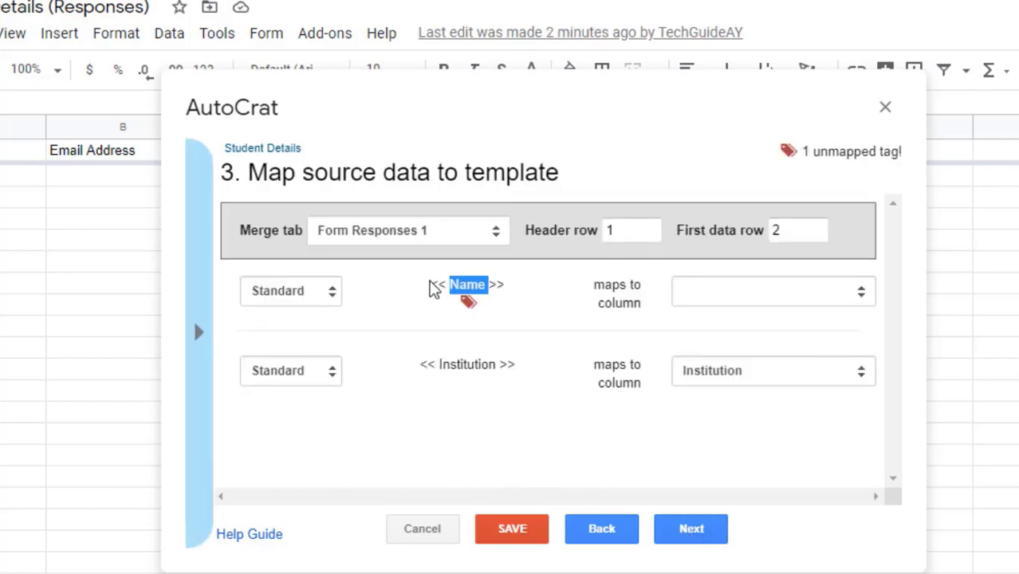
Step: Map the Name tag to Full Name, keep Institution on Institution, then go to step 4
{"action": "double_click", "coordinate": [469, 364]}
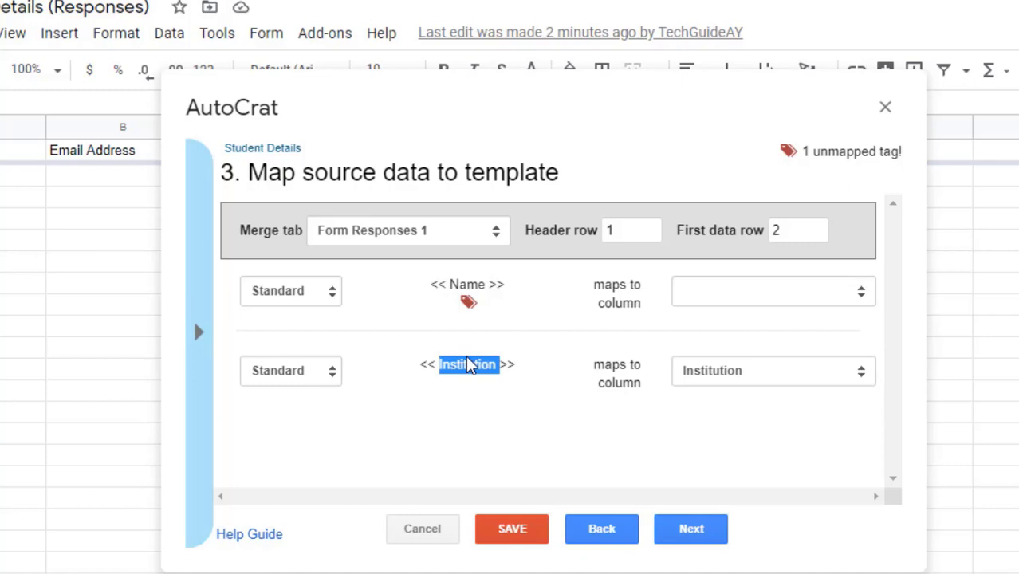
{"action": "left_click", "coordinate": [488, 368]}
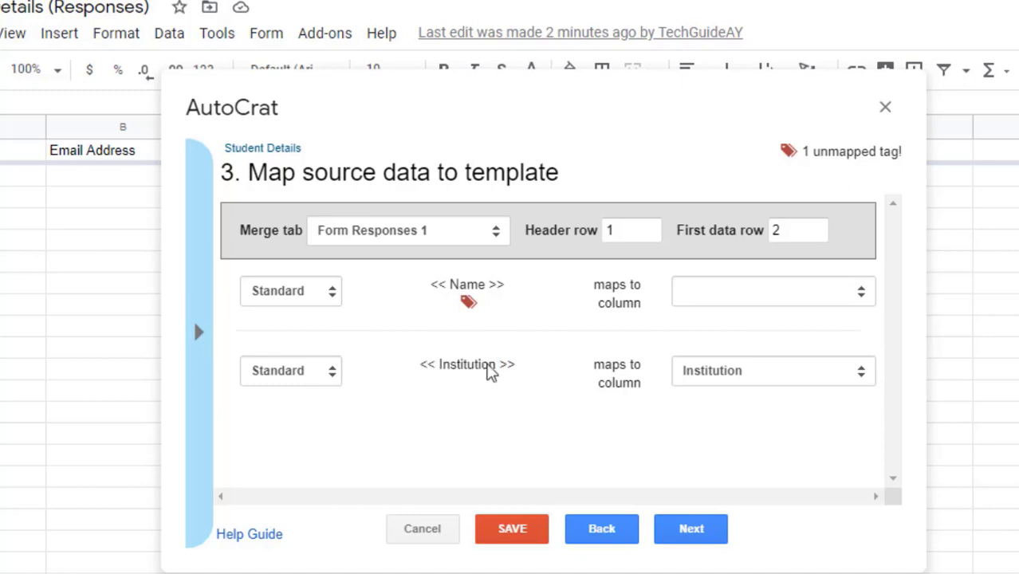
{"action": "left_click", "coordinate": [801, 381]}
{"action": "left_click", "coordinate": [824, 380]}
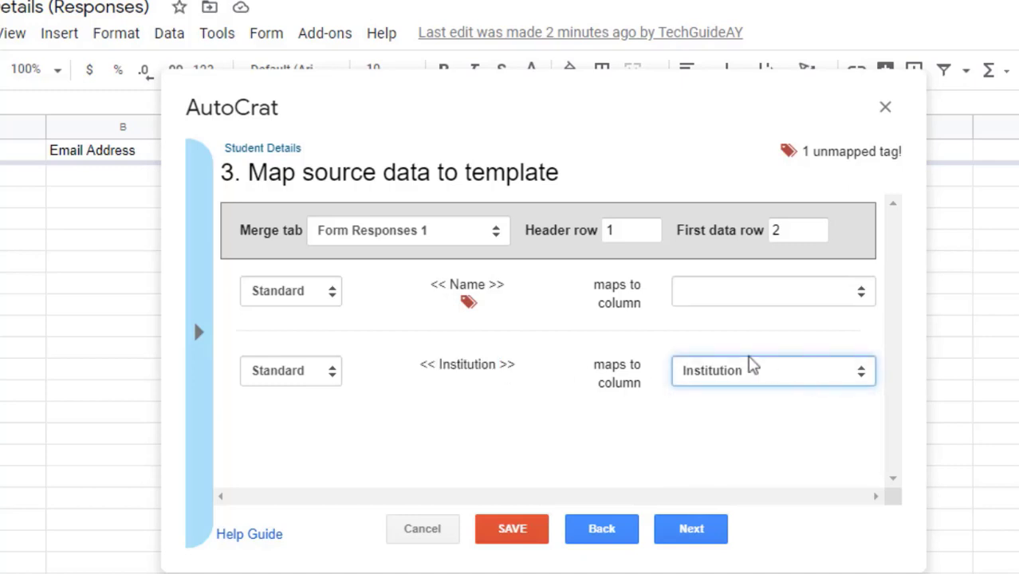
{"action": "double_click", "coordinate": [466, 295]}
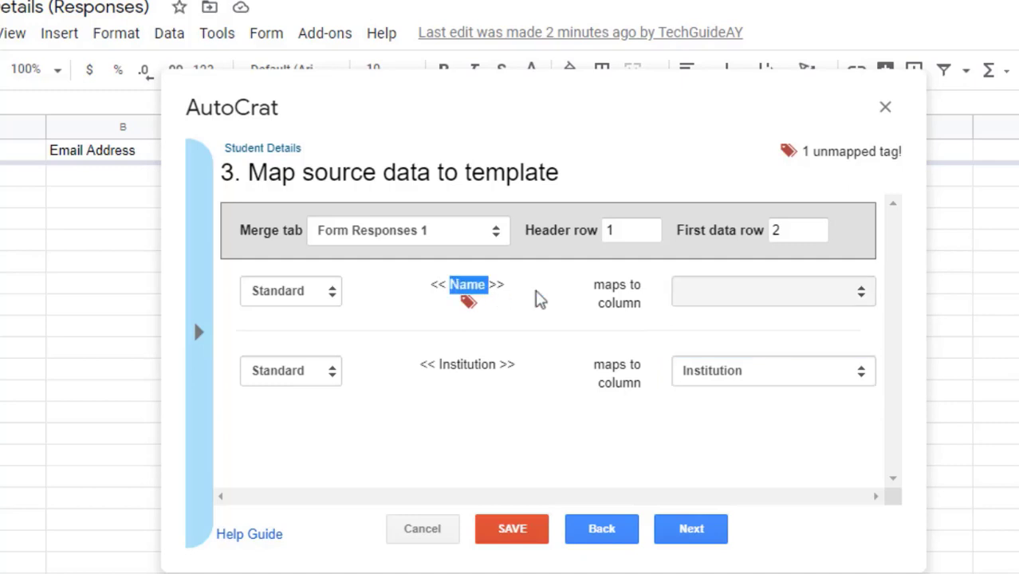
{"action": "left_click", "coordinate": [779, 306]}
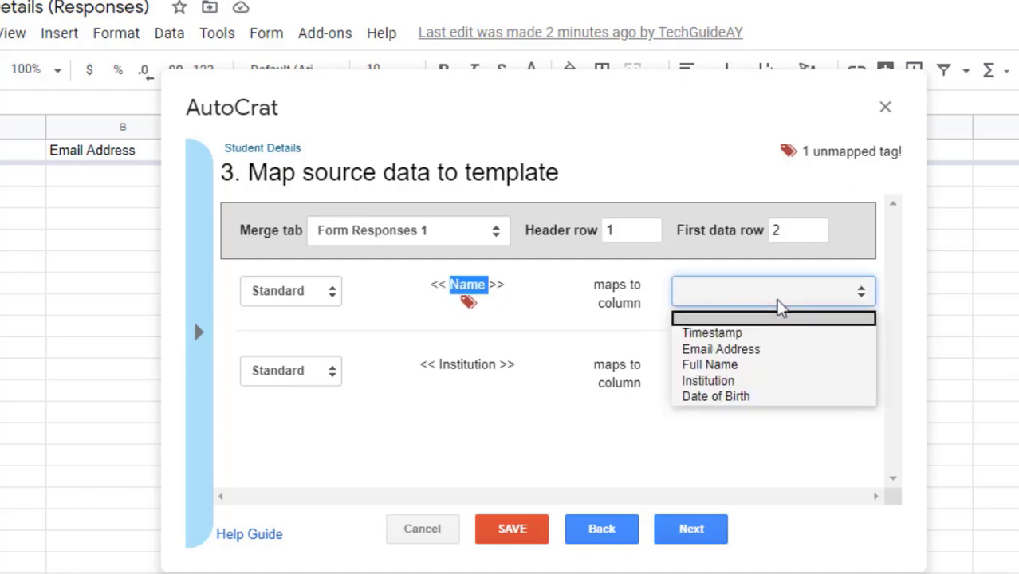
{"action": "left_click", "coordinate": [737, 359]}
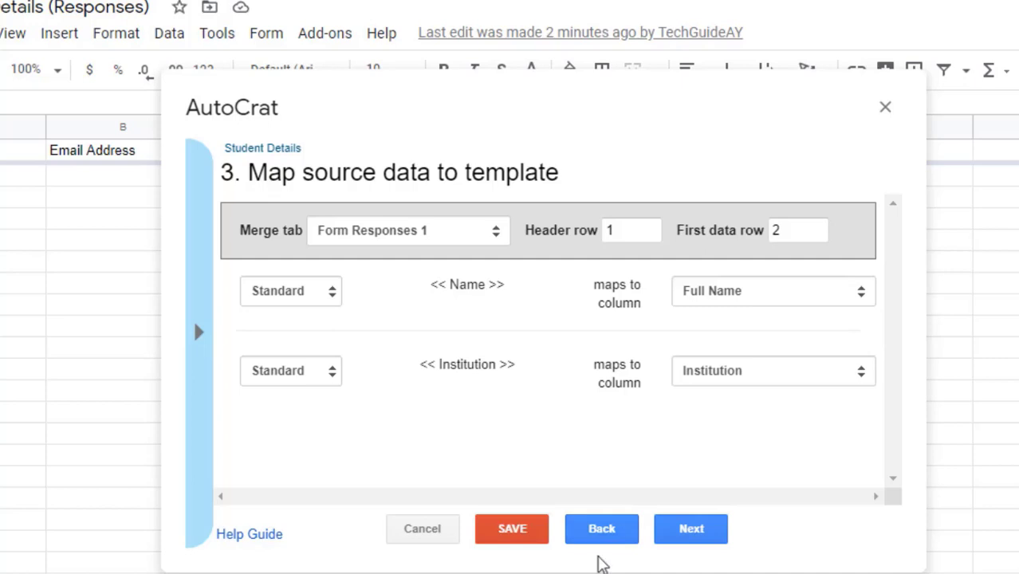
{"action": "left_click", "coordinate": [696, 535]}
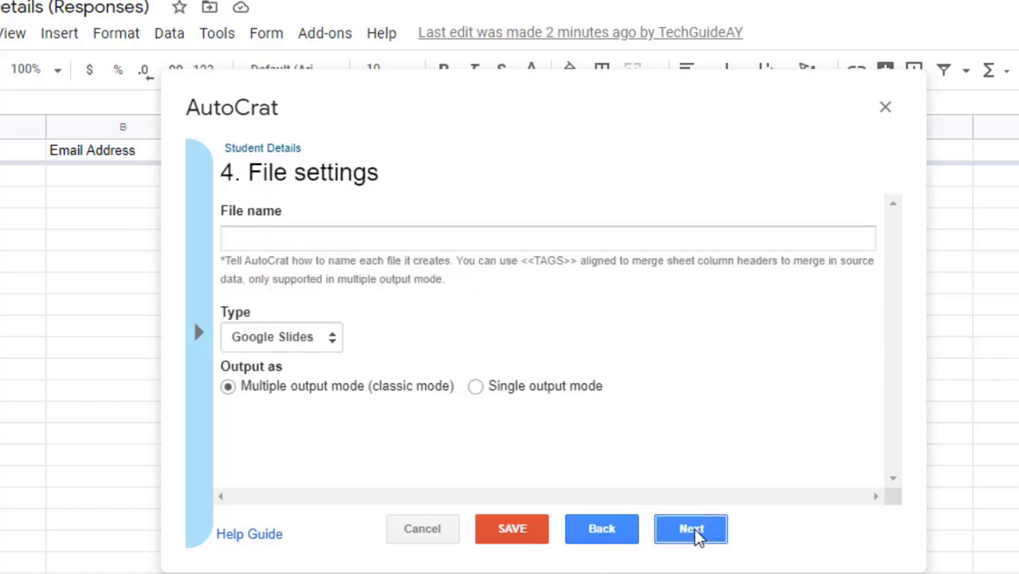
Step: Paste the <<Email Address>> merge tag into the File name field
{"action": "left_click", "coordinate": [287, 240]}
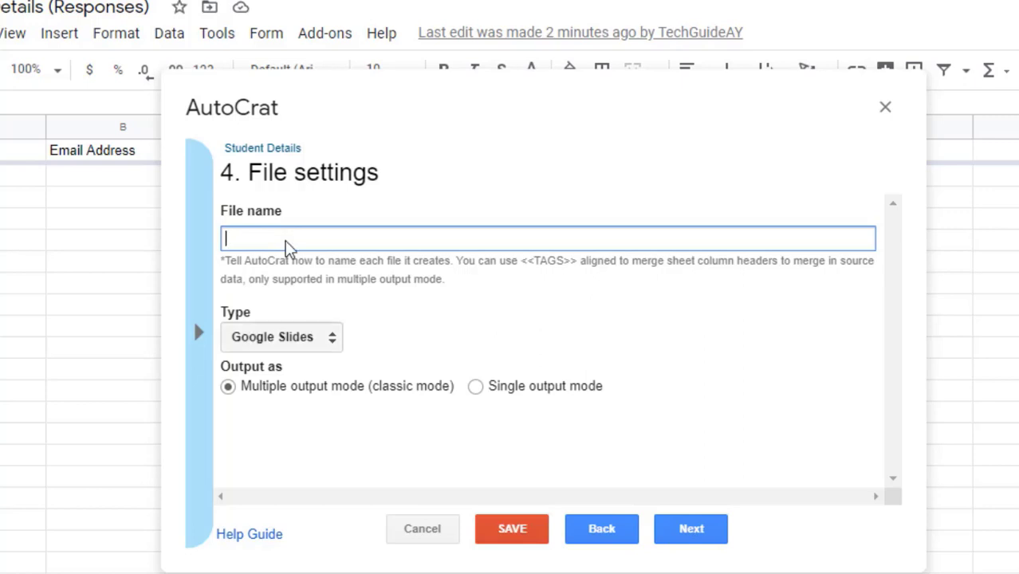
{"action": "left_click", "coordinate": [200, 335]}
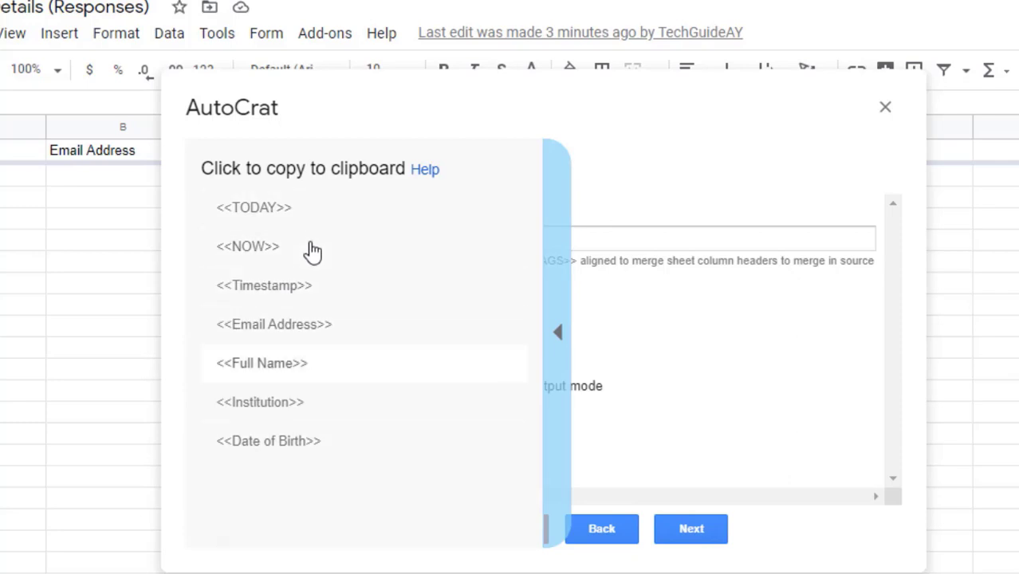
{"action": "left_click", "coordinate": [312, 335]}
{"action": "left_click", "coordinate": [281, 236]}
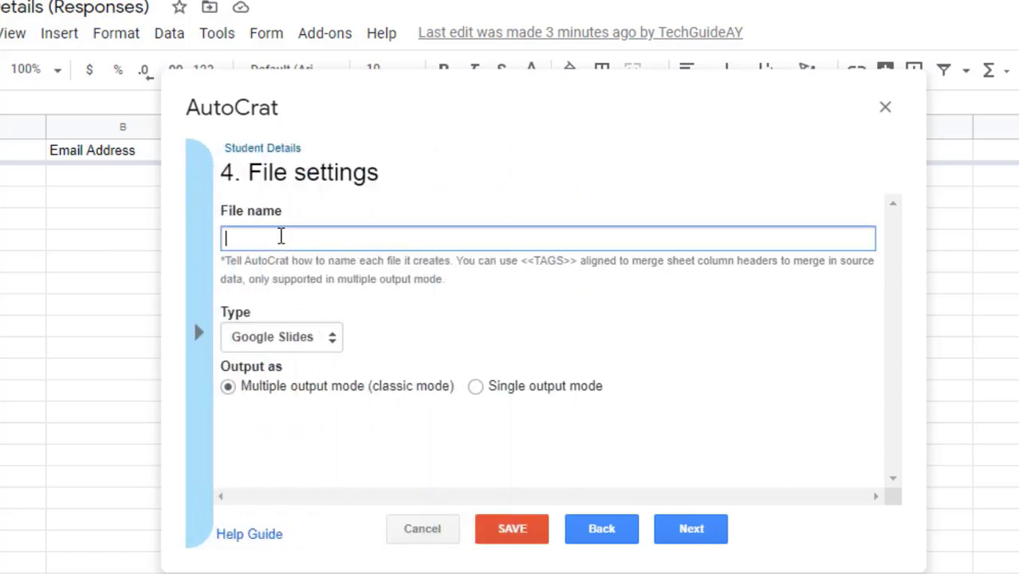
{"action": "right_click", "coordinate": [281, 236]}
{"action": "left_click", "coordinate": [357, 378]}
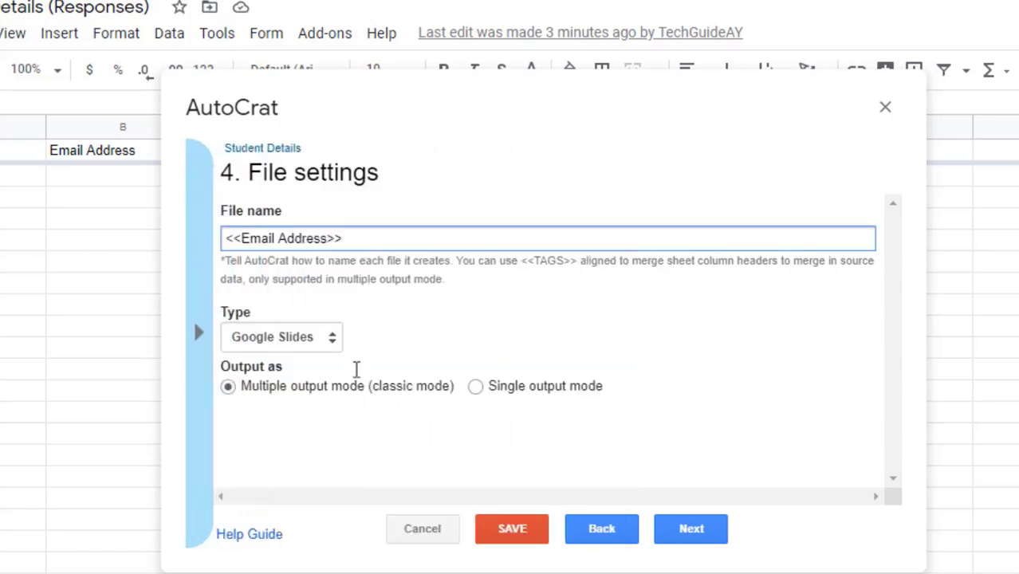
Step: Append a hyphen and the <<Full Name>> tag, giving <<Email Address>>-<<Full Name>>
{"action": "left_click", "coordinate": [199, 331]}
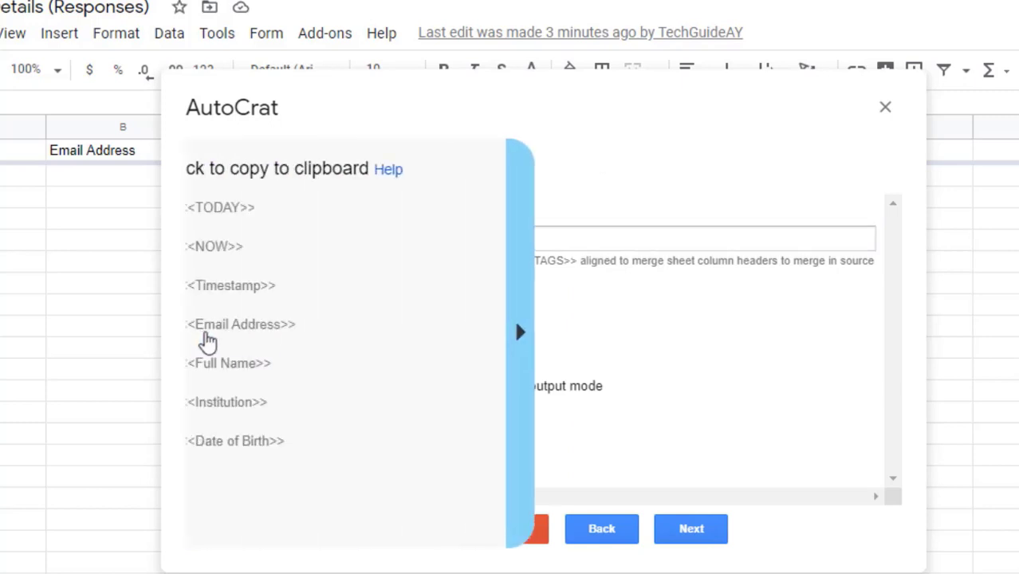
{"action": "left_click", "coordinate": [302, 368]}
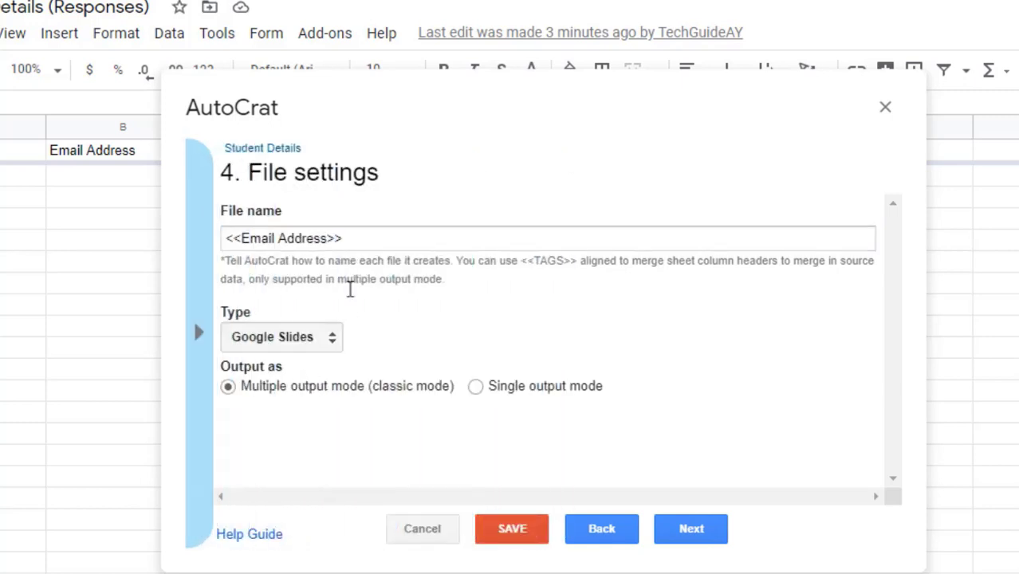
{"action": "left_click", "coordinate": [378, 240]}
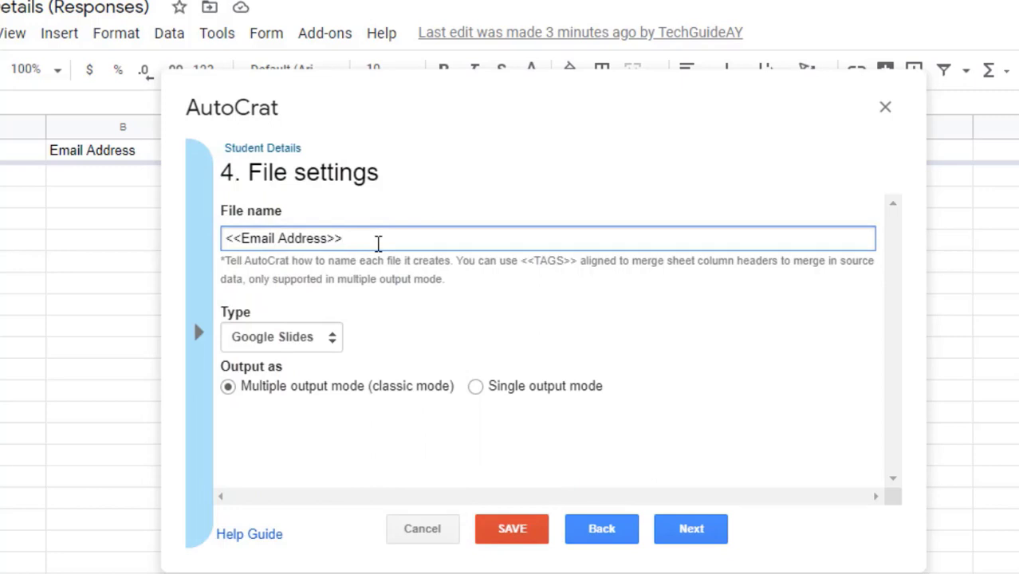
{"action": "type", "text": "-"}
{"action": "right_click", "coordinate": [391, 241]}
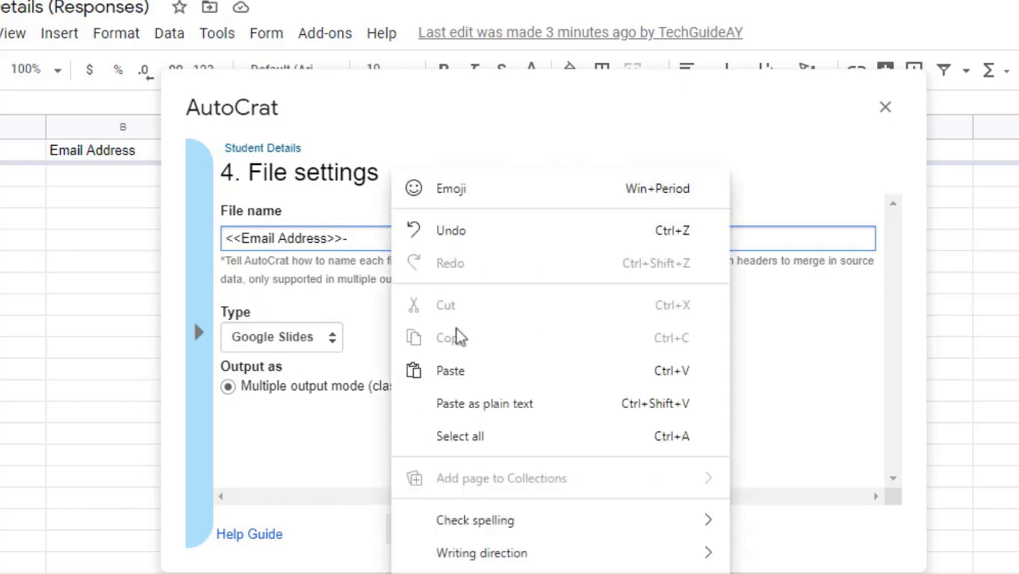
{"action": "left_click", "coordinate": [486, 372]}
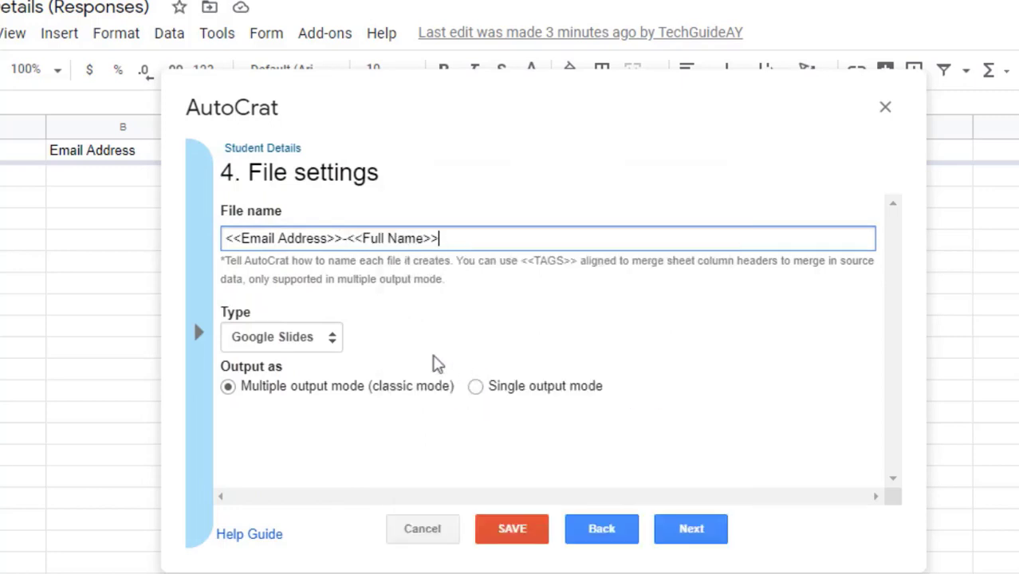
{"action": "left_click", "coordinate": [204, 319]}
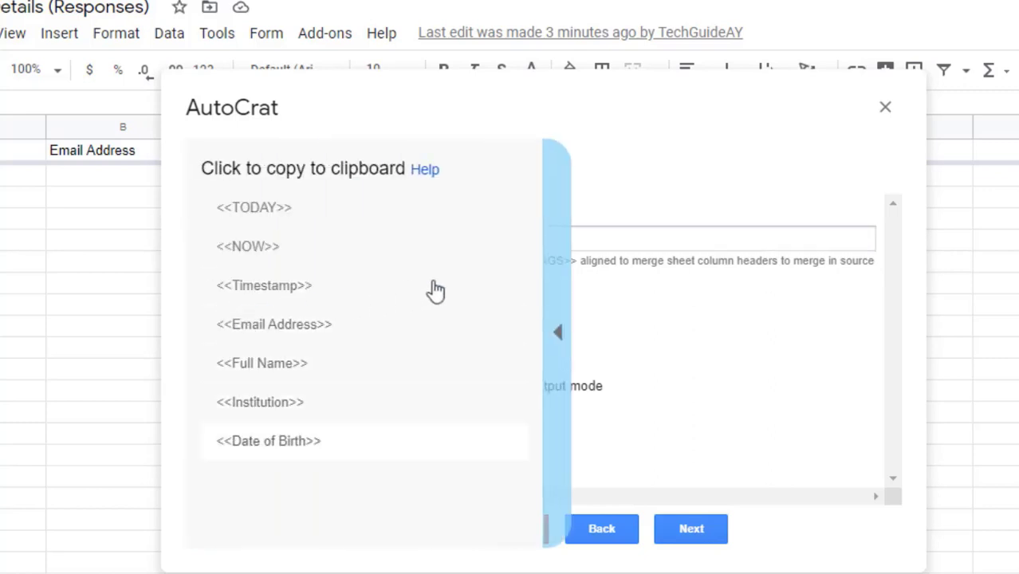
{"action": "left_click", "coordinate": [619, 239]}
{"action": "left_click", "coordinate": [557, 339]}
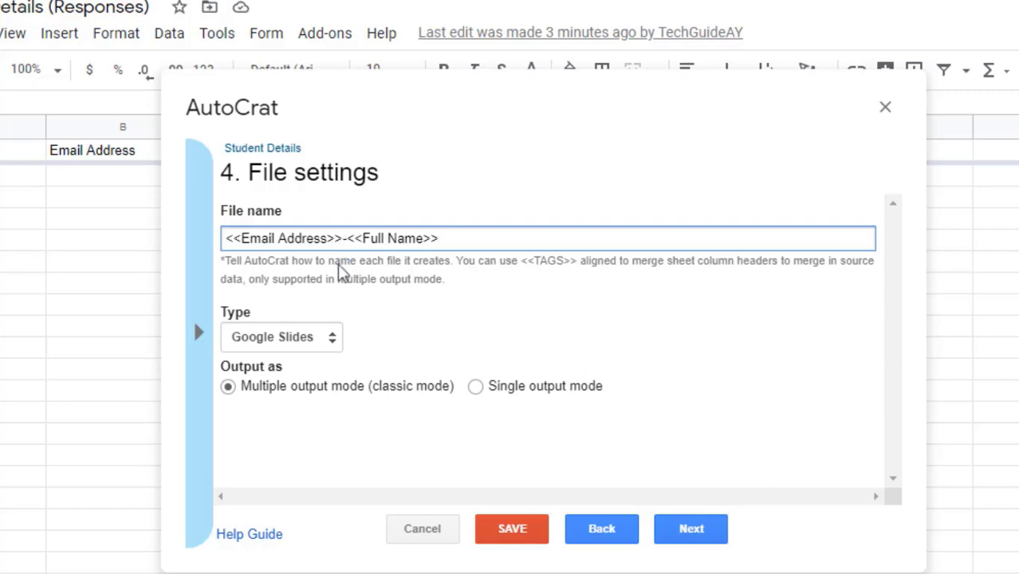
{"action": "left_click", "coordinate": [332, 336]}
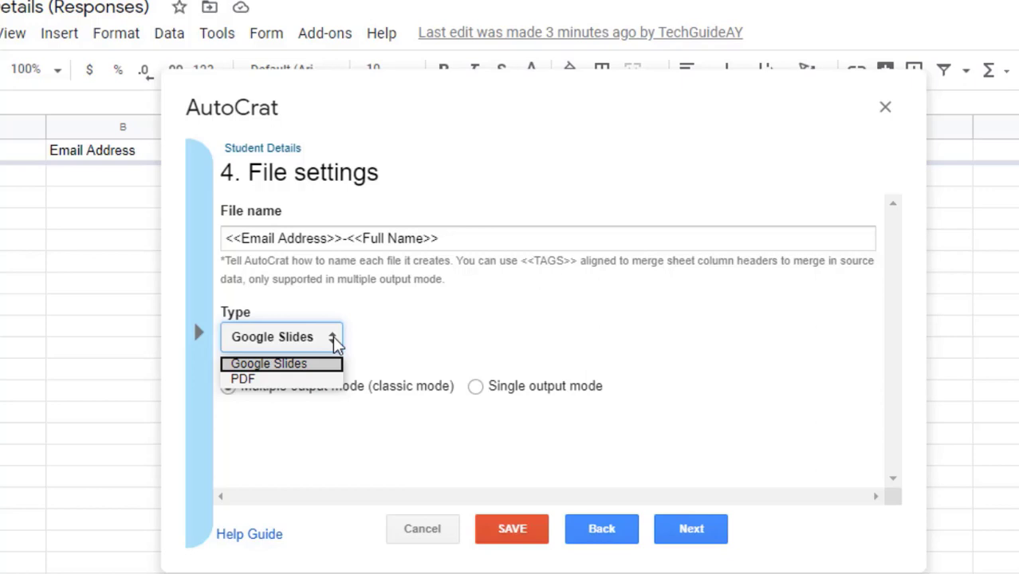
Step: Change the output file type to PDF and advance to the destination folder step
{"action": "left_click", "coordinate": [291, 384]}
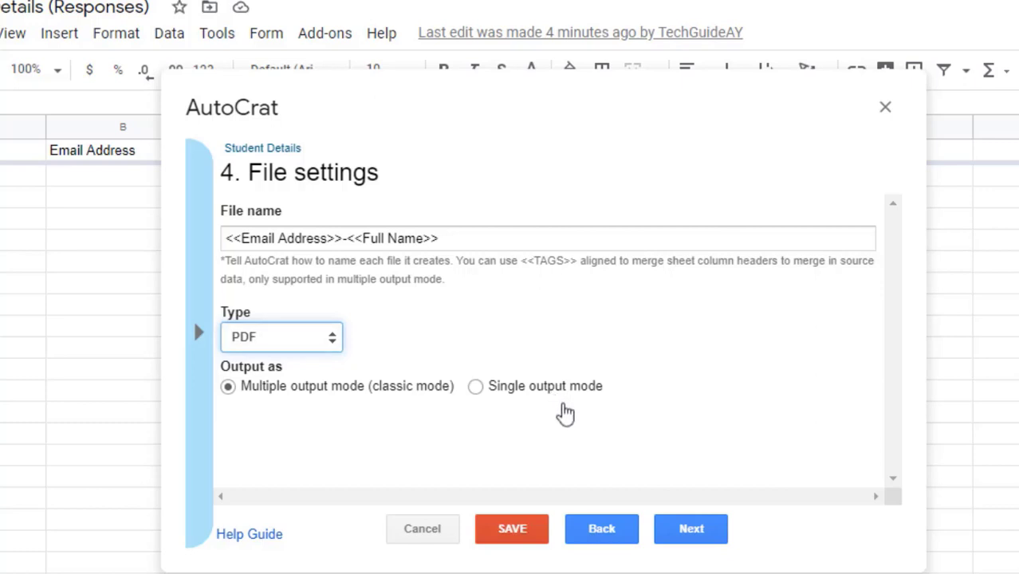
{"action": "left_click", "coordinate": [692, 536]}
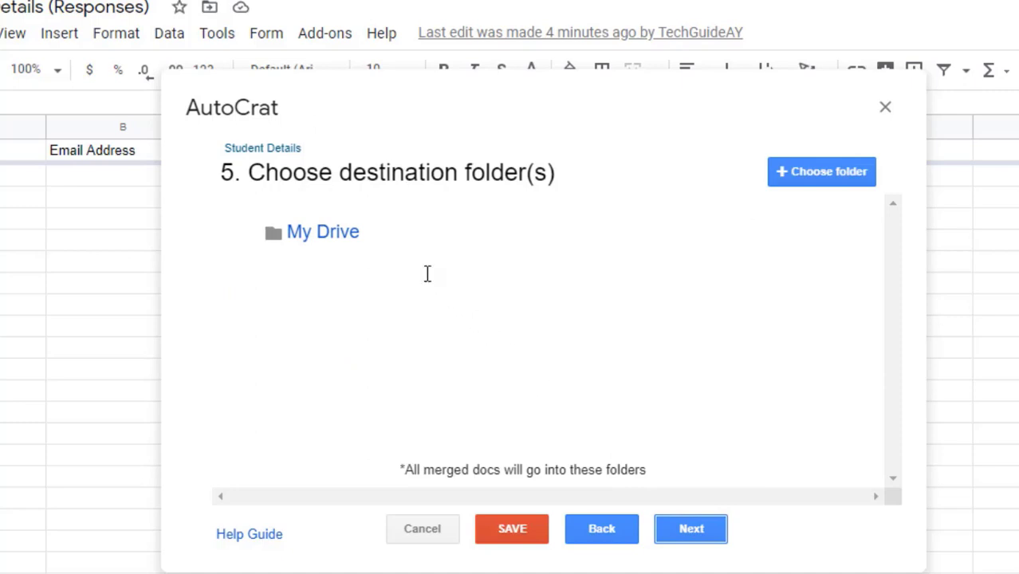
Step: Switch to the My Drive - Google Drive browser tab
{"action": "mouse_move", "coordinate": [427, 283]}
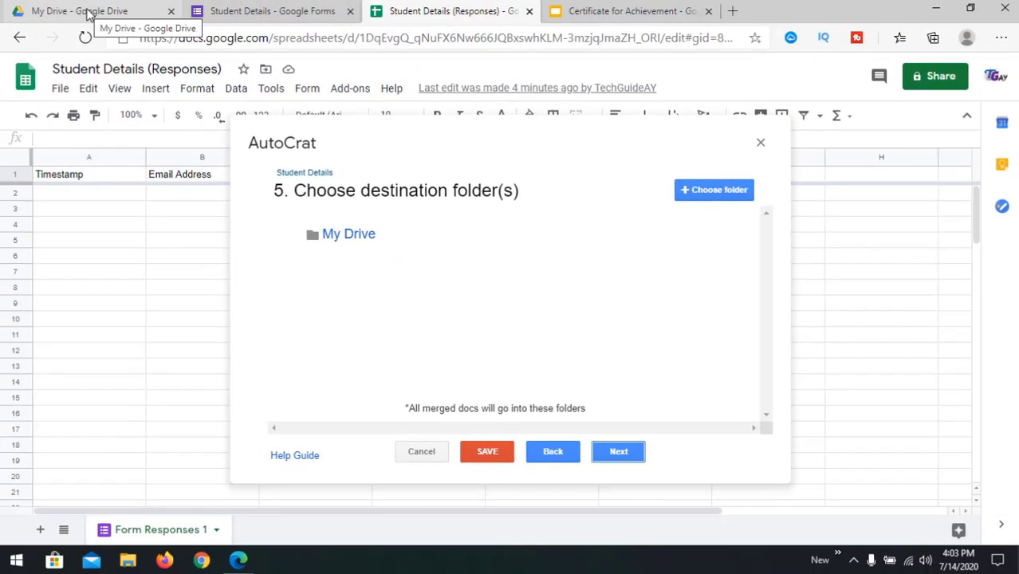
{"action": "left_click", "coordinate": [88, 11]}
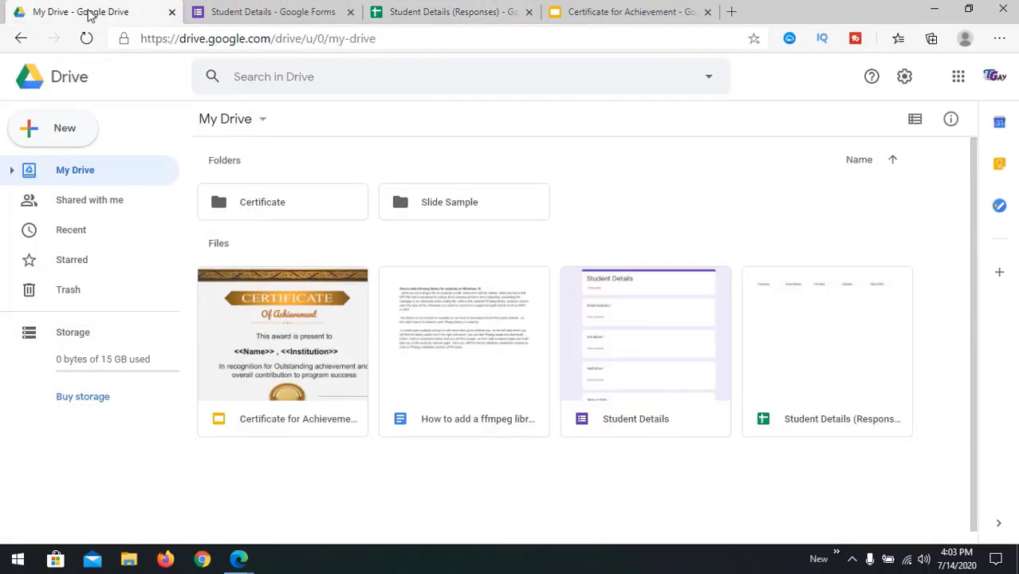
Step: Create a 'Student Certificate' folder in My Drive, then return to the responses spreadsheet
{"action": "left_click", "coordinate": [67, 137]}
{"action": "left_click", "coordinate": [114, 141]}
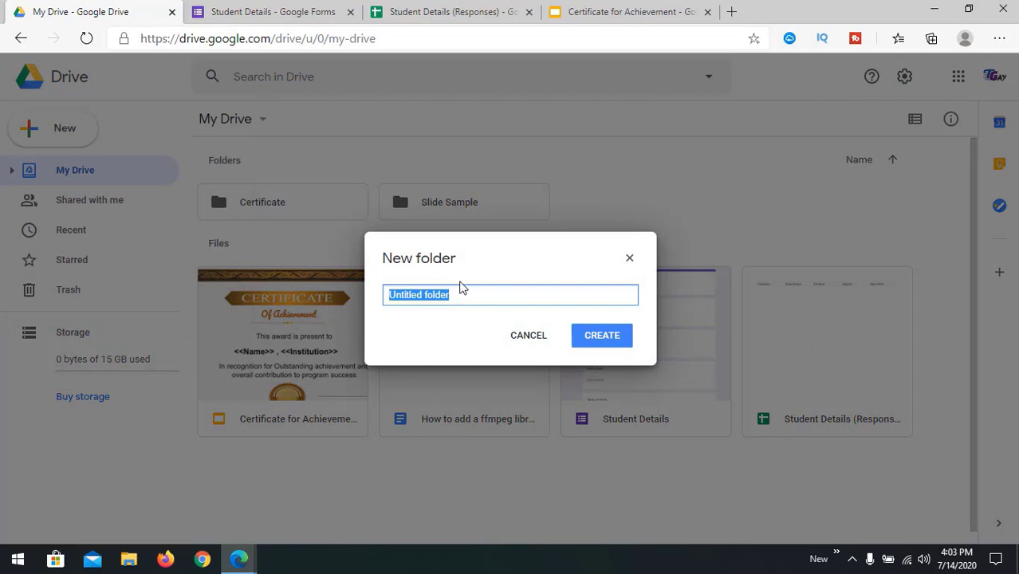
{"action": "type", "text": "S"}
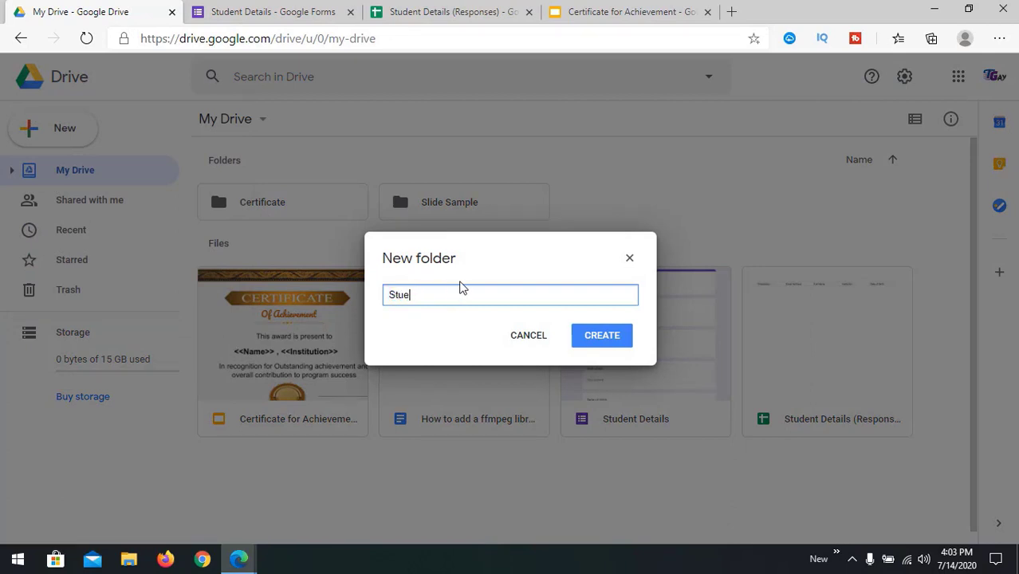
{"action": "type", "text": "tudent Certificate"}
{"action": "left_click", "coordinate": [595, 342]}
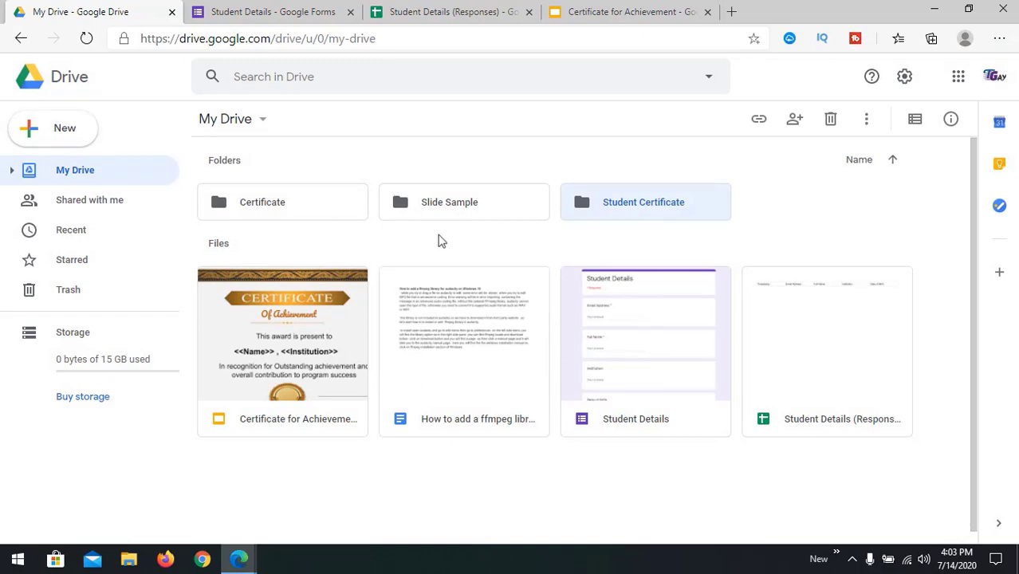
{"action": "left_click", "coordinate": [488, 12]}
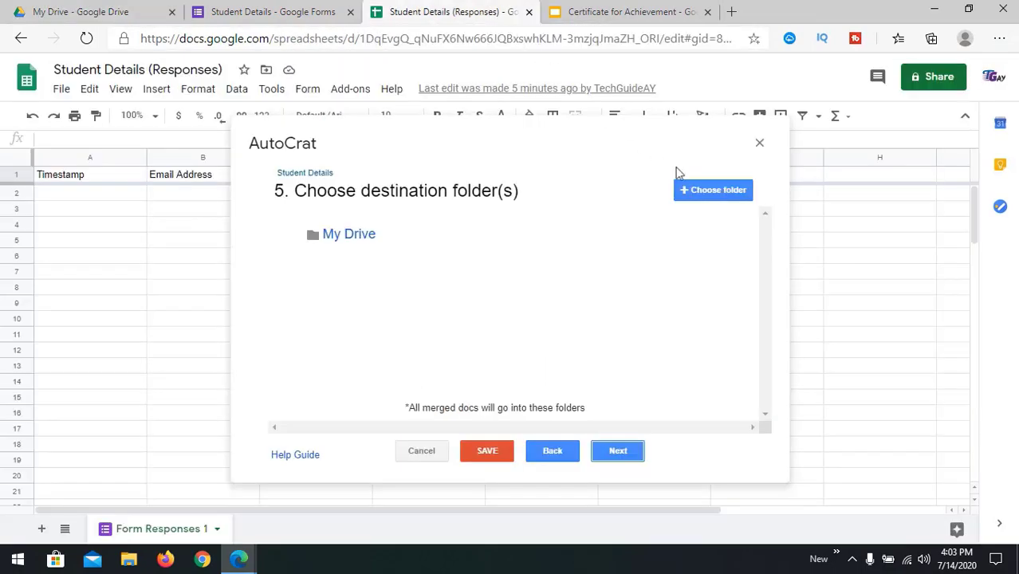
Step: Add Student Certificate as destination folder, delete the My Drive row, and continue to step 6
{"action": "left_click", "coordinate": [709, 191]}
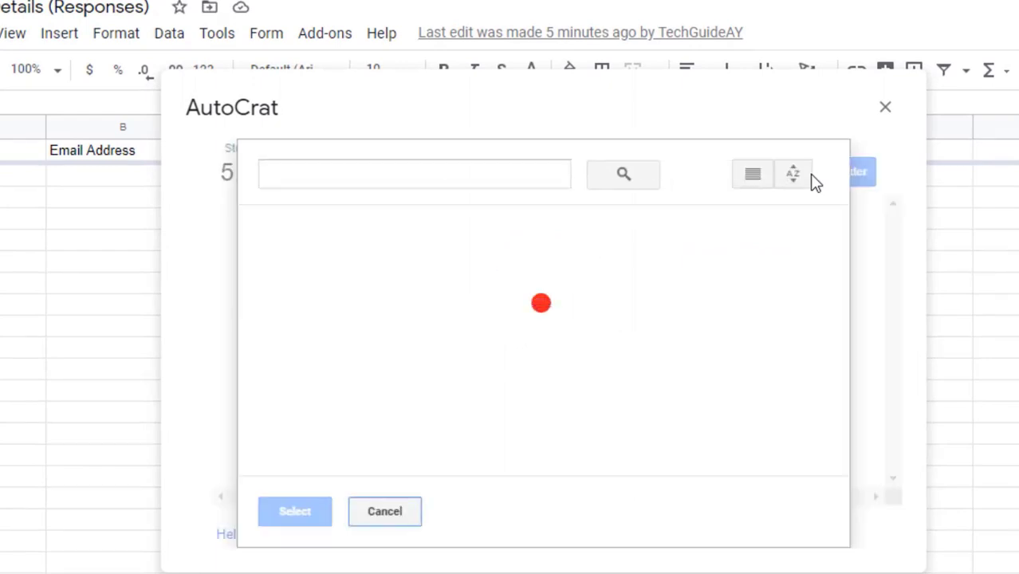
{"action": "left_click", "coordinate": [369, 309]}
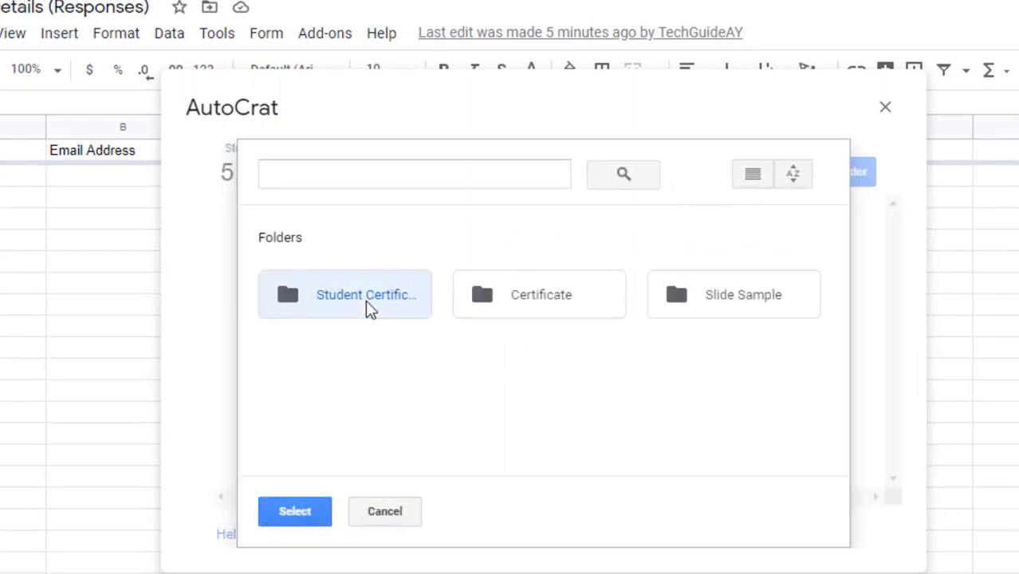
{"action": "left_click", "coordinate": [303, 519]}
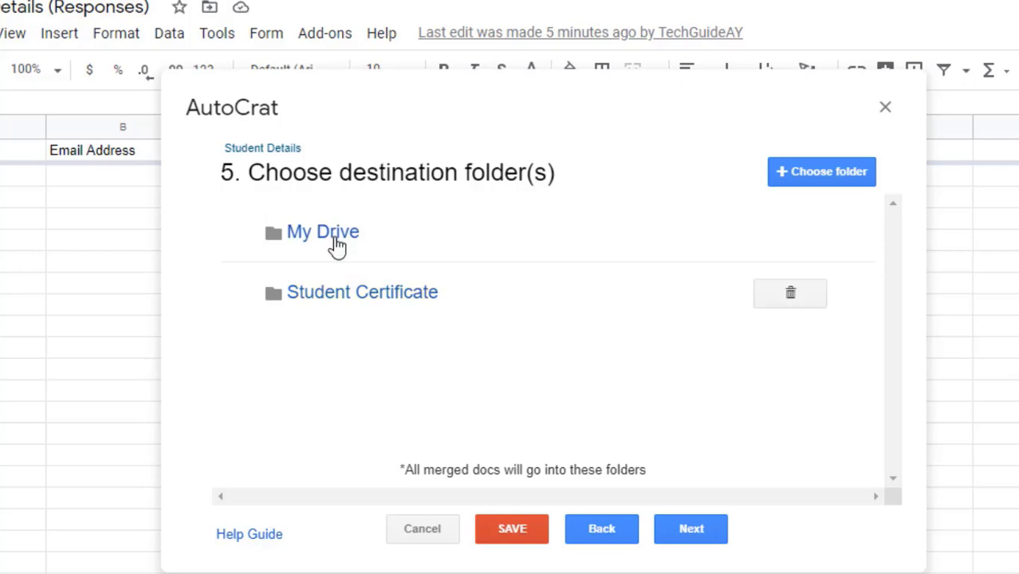
{"action": "left_click", "coordinate": [785, 233]}
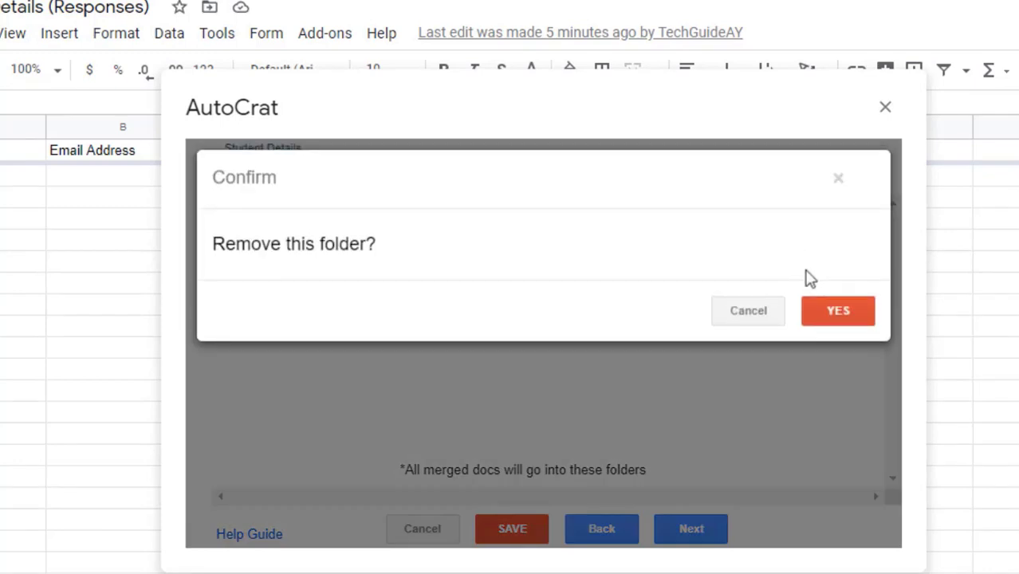
{"action": "left_click", "coordinate": [834, 317]}
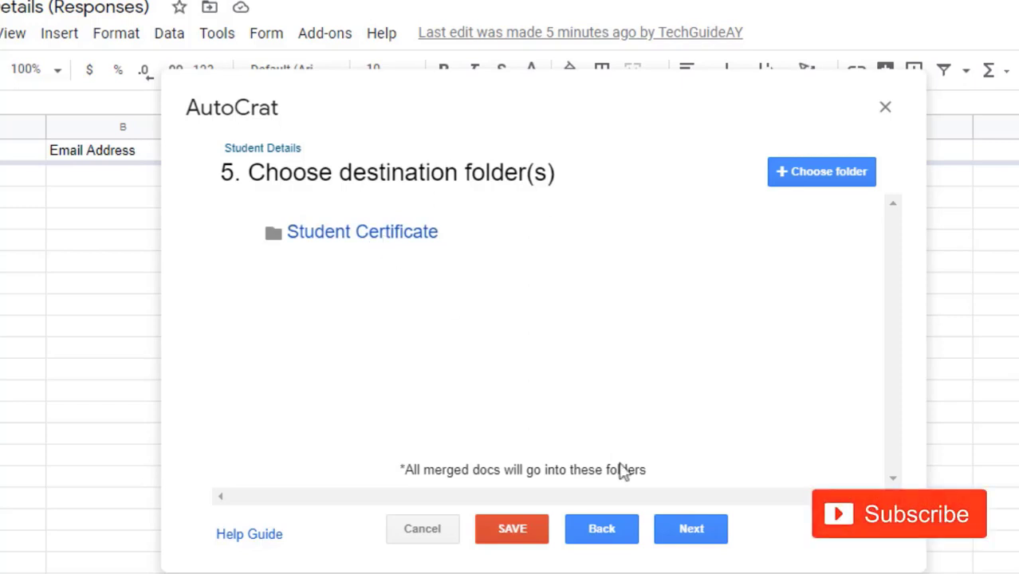
{"action": "left_click", "coordinate": [692, 530]}
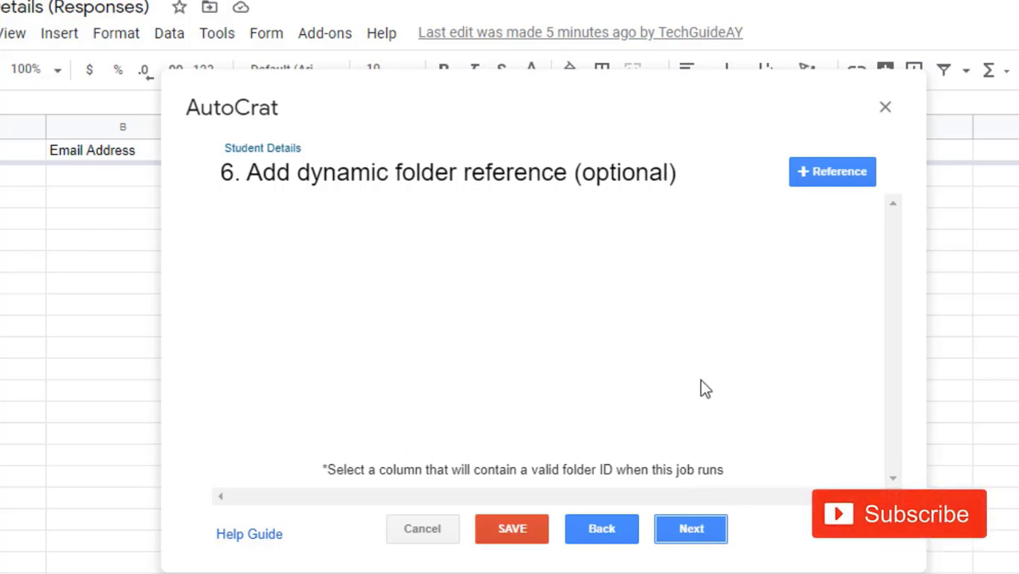
Step: Add then cancel a dynamic folder reference row, leaving none, and go to the merge condition step
{"action": "left_click", "coordinate": [826, 183]}
{"action": "left_click", "coordinate": [531, 237]}
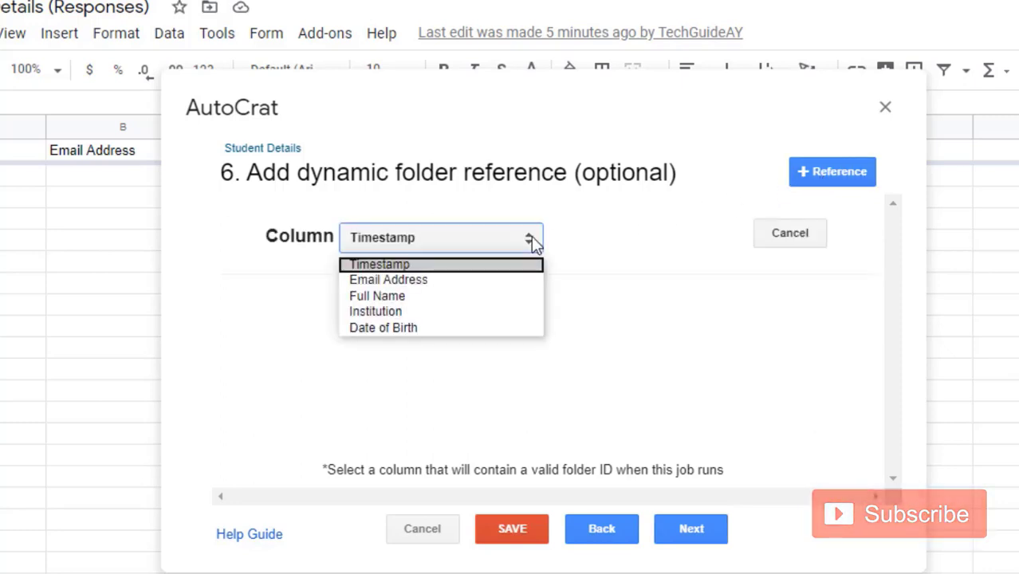
{"action": "key", "text": "Down"}
{"action": "key", "text": "Down"}
{"action": "key", "text": "Down"}
{"action": "key", "text": "Down"}
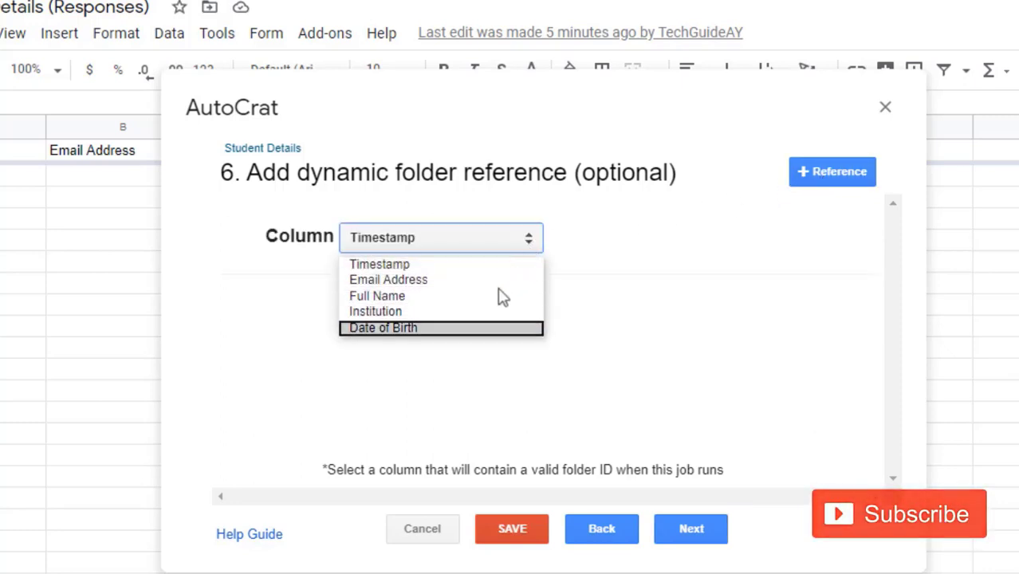
{"action": "key", "text": "Up"}
{"action": "key", "text": "Up"}
{"action": "key", "text": "Up"}
{"action": "key", "text": "Down"}
{"action": "key", "text": "Down"}
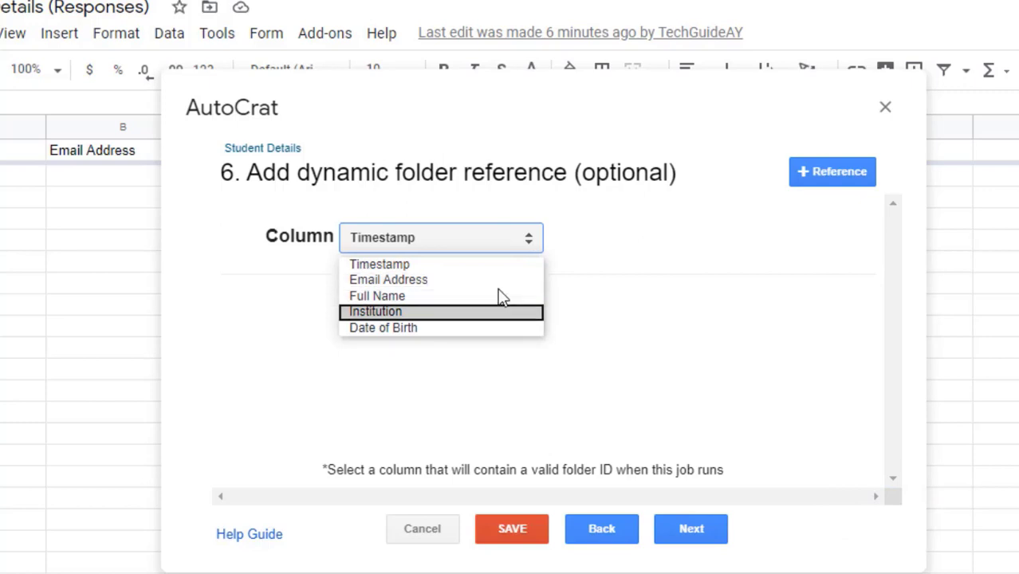
{"action": "key", "text": "Up"}
{"action": "key", "text": "Up"}
{"action": "left_click", "coordinate": [657, 299]}
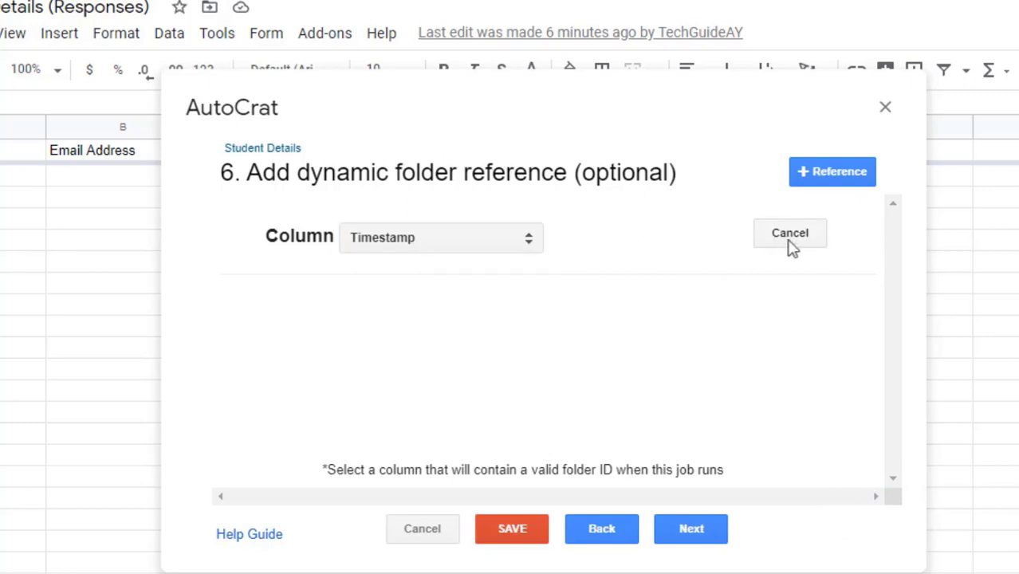
{"action": "left_click", "coordinate": [794, 236]}
{"action": "left_click", "coordinate": [691, 537]}
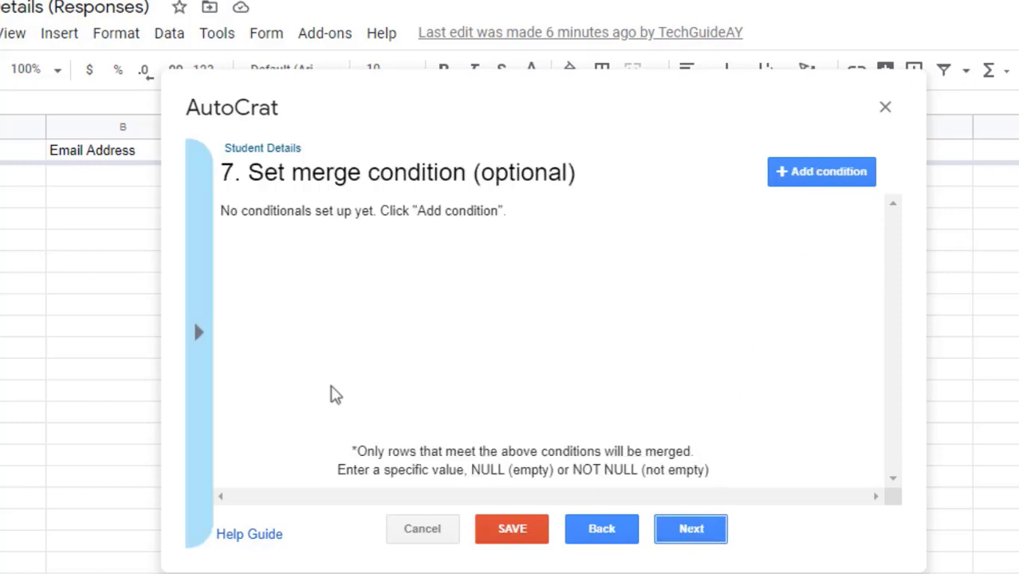
Step: Add a merge condition with column Institution and value ABC
{"action": "left_click", "coordinate": [789, 178]}
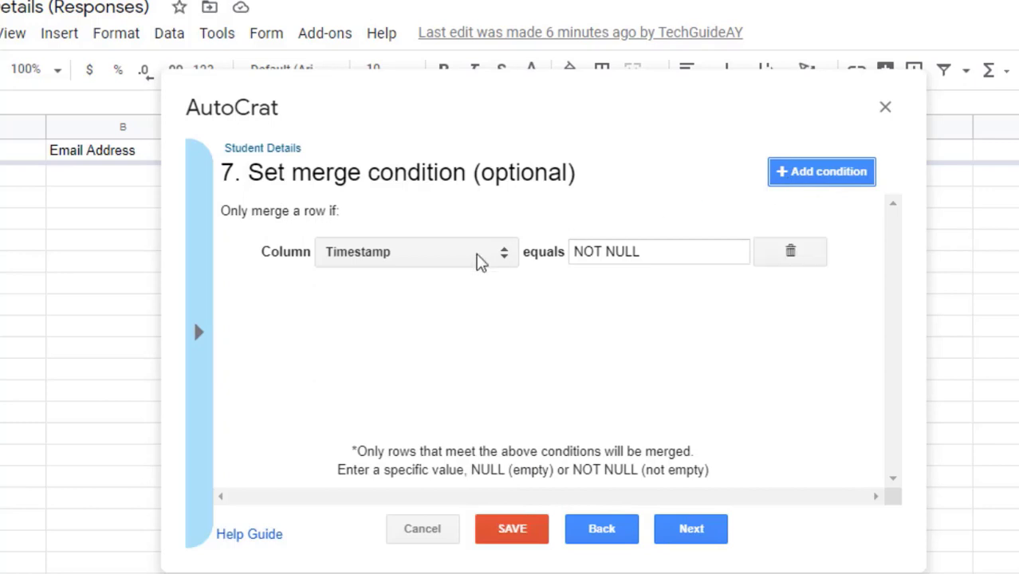
{"action": "left_click", "coordinate": [469, 256]}
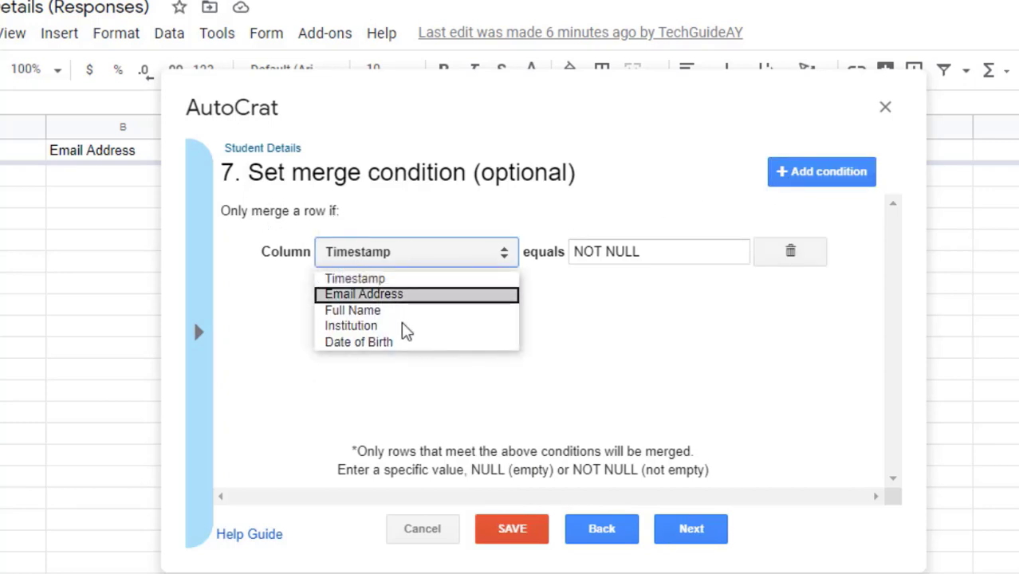
{"action": "key", "text": "Up"}
{"action": "key", "text": "Up"}
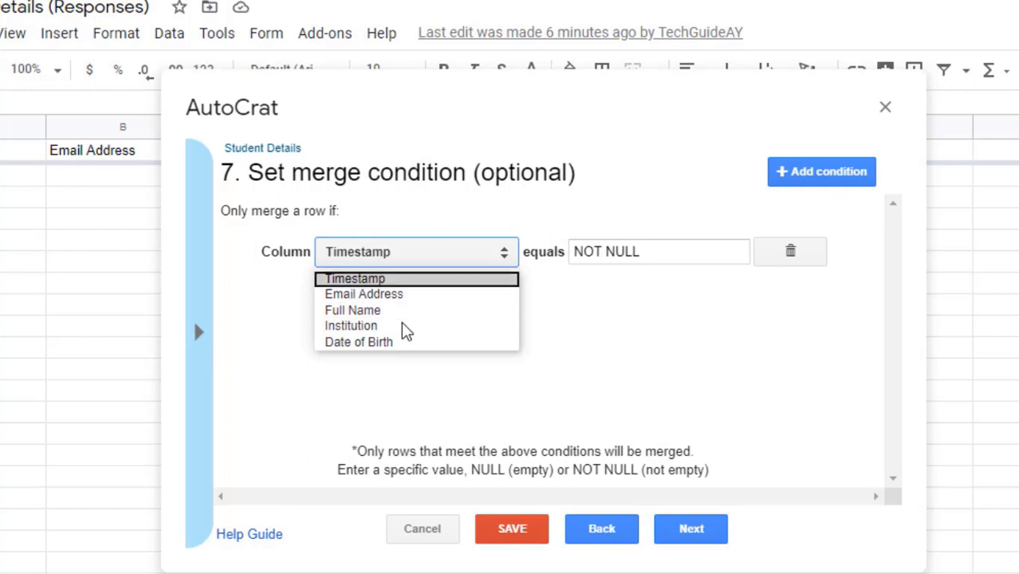
{"action": "key", "text": "Down"}
{"action": "key", "text": "Down"}
{"action": "left_click", "coordinate": [402, 327]}
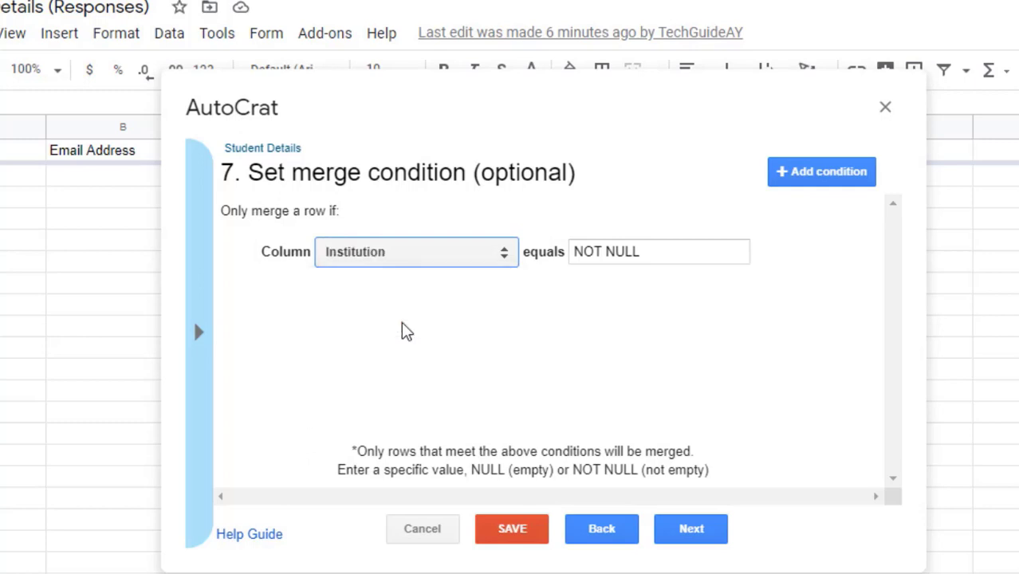
{"action": "left_click", "coordinate": [614, 250]}
{"action": "triple_click", "coordinate": [643, 251]}
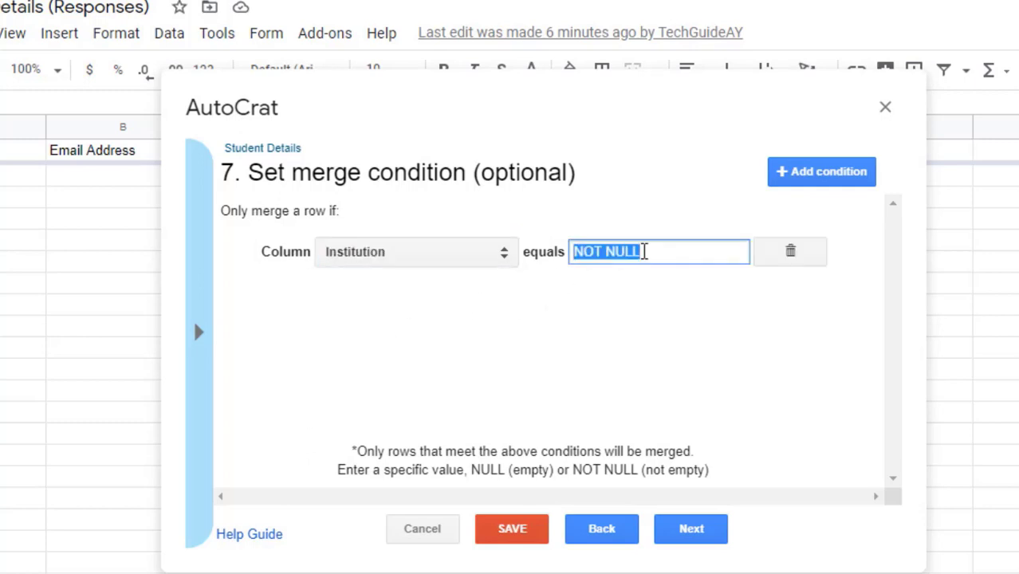
{"action": "type", "text": "ABC"}
{"action": "left_click", "coordinate": [670, 339]}
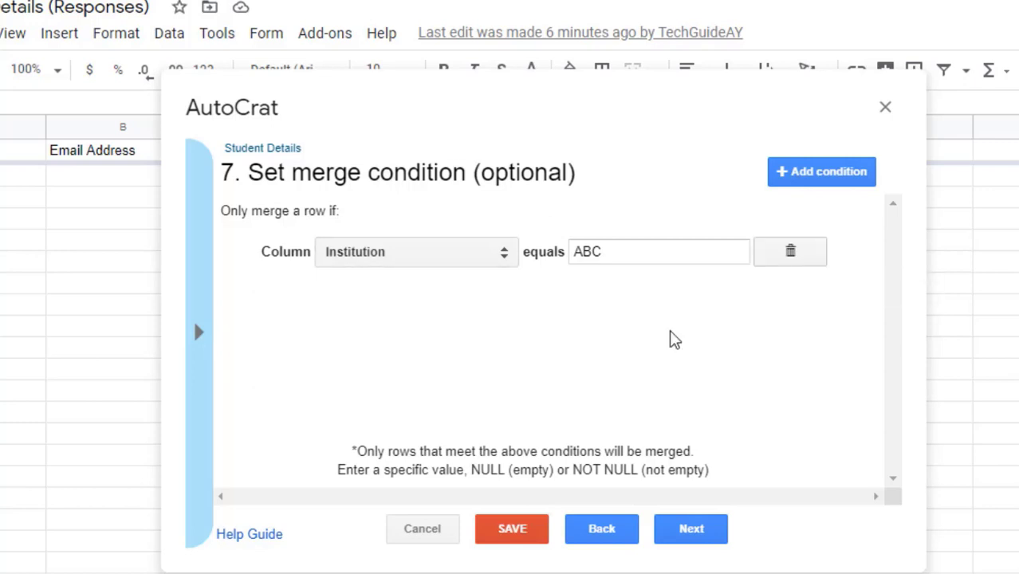
Step: Delete that merge condition, confirming YES, and advance to step 8
{"action": "left_click", "coordinate": [789, 261]}
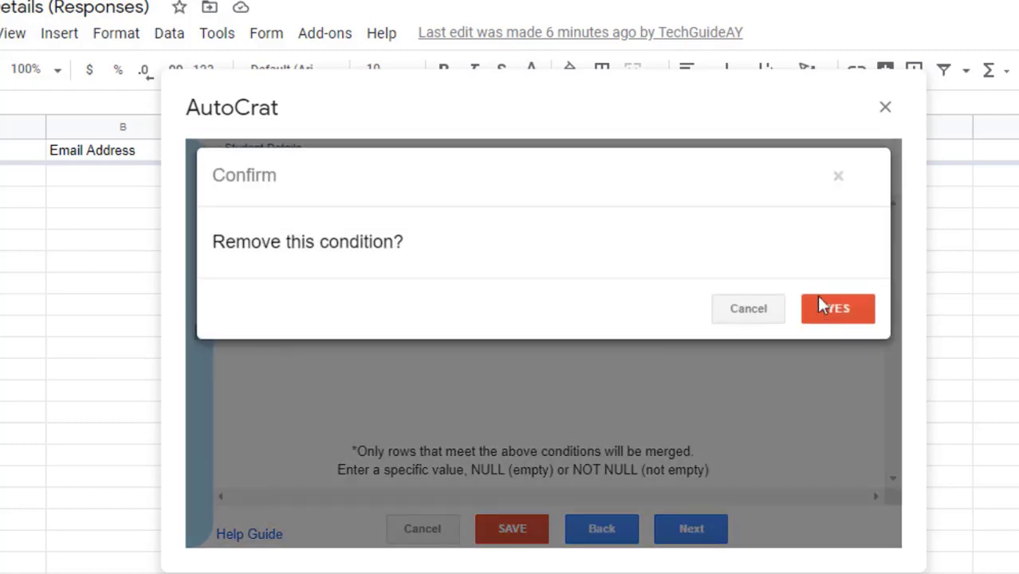
{"action": "left_click", "coordinate": [841, 321]}
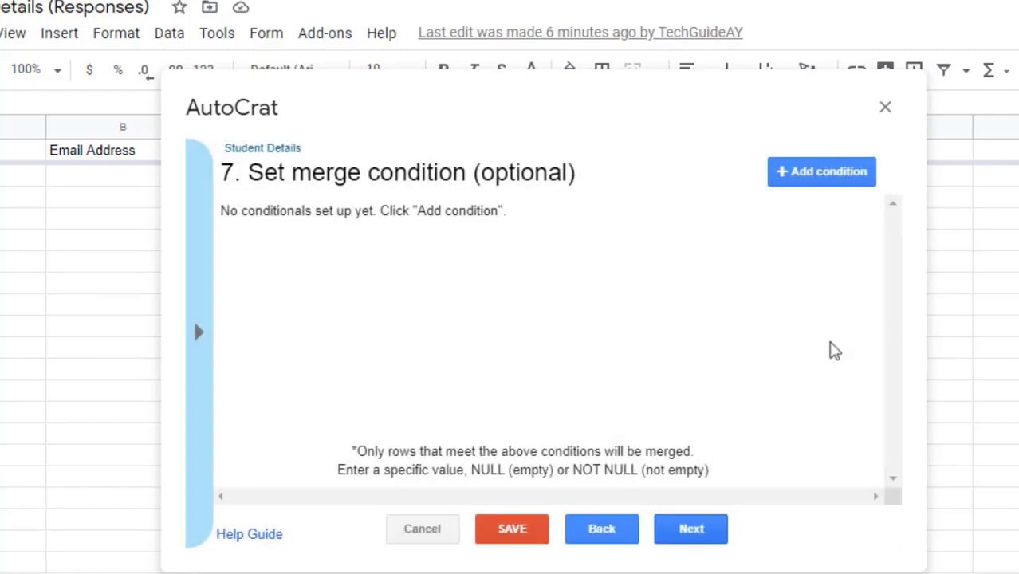
{"action": "left_click", "coordinate": [690, 528]}
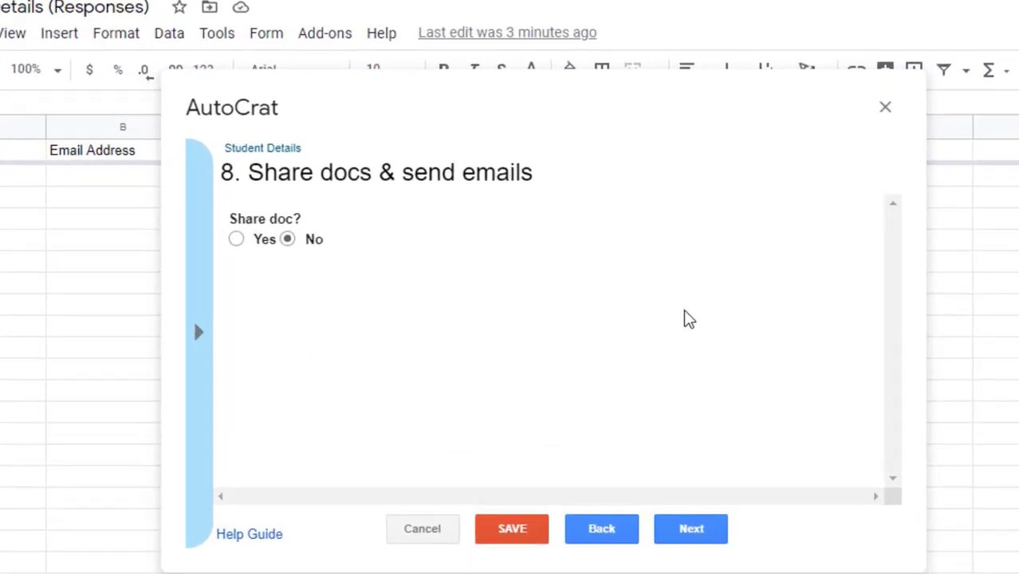
Step: Set Share doc to Yes so the merged doc is shared as a PDF
{"action": "left_click", "coordinate": [287, 242]}
{"action": "key", "text": "Left"}
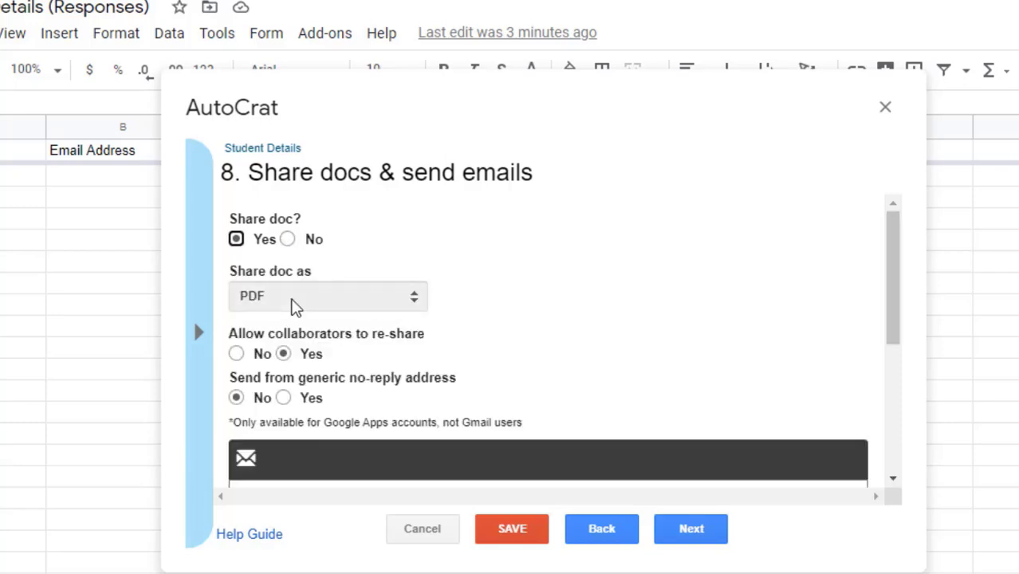
{"action": "scroll", "coordinate": [296, 314], "scroll_direction": "down", "scroll_amount": 2}
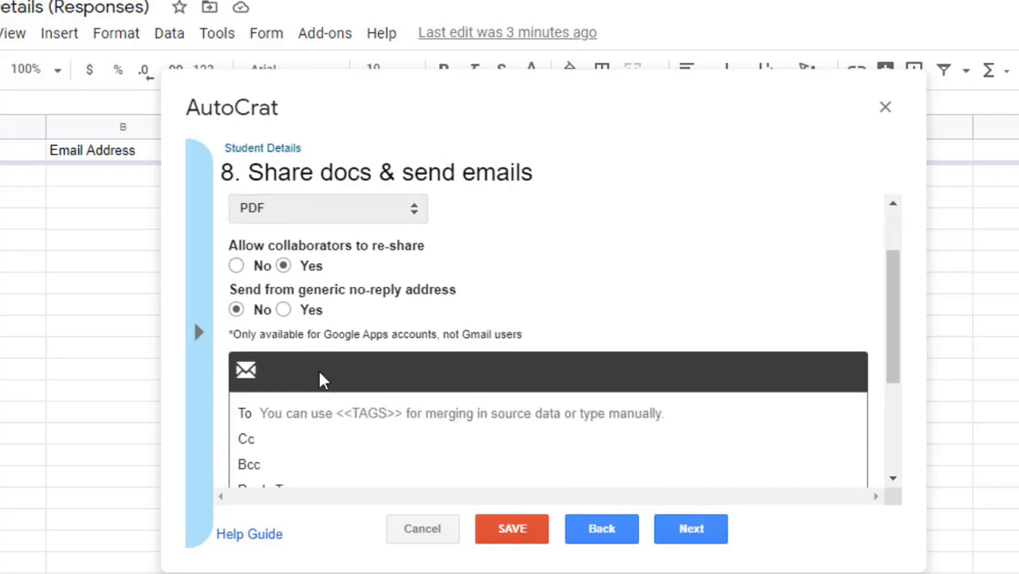
{"action": "scroll", "coordinate": [322, 380], "scroll_direction": "down", "scroll_amount": 2}
Step: Paste the <<Email Address>> merge tag into the email's To field
{"action": "left_click", "coordinate": [316, 280]}
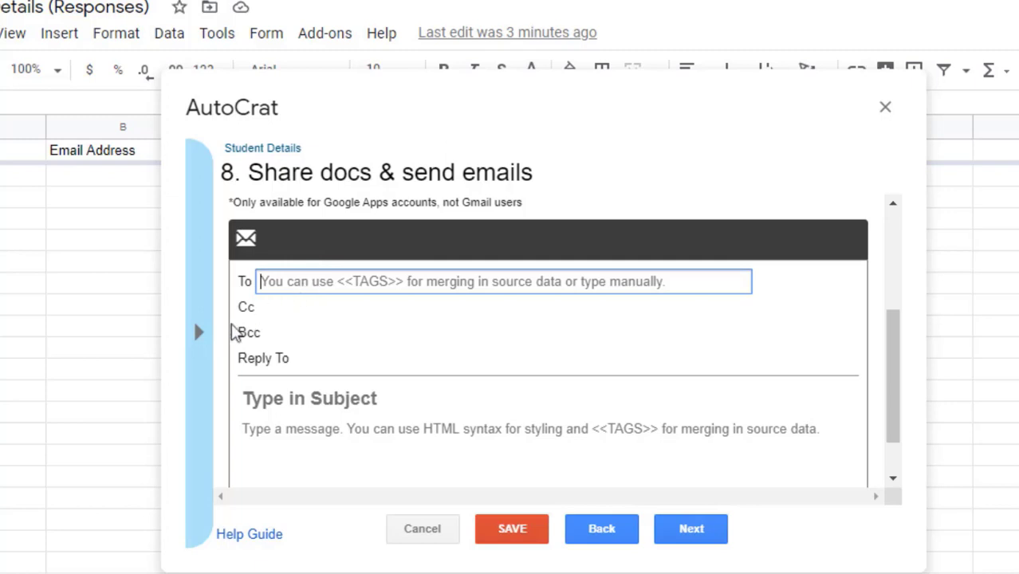
{"action": "left_click", "coordinate": [202, 350]}
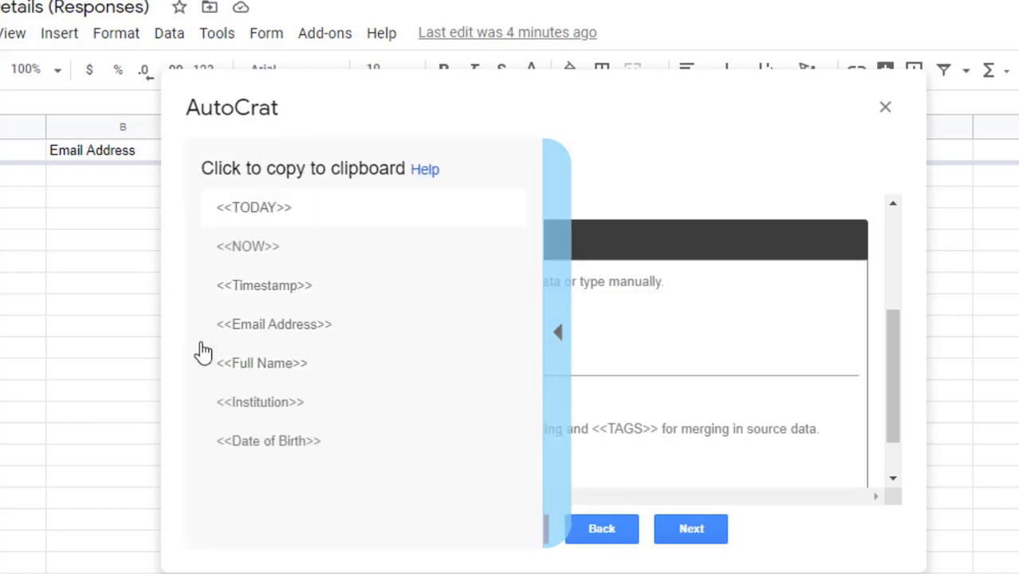
{"action": "left_click", "coordinate": [300, 329]}
{"action": "key", "text": "ctrl+c"}
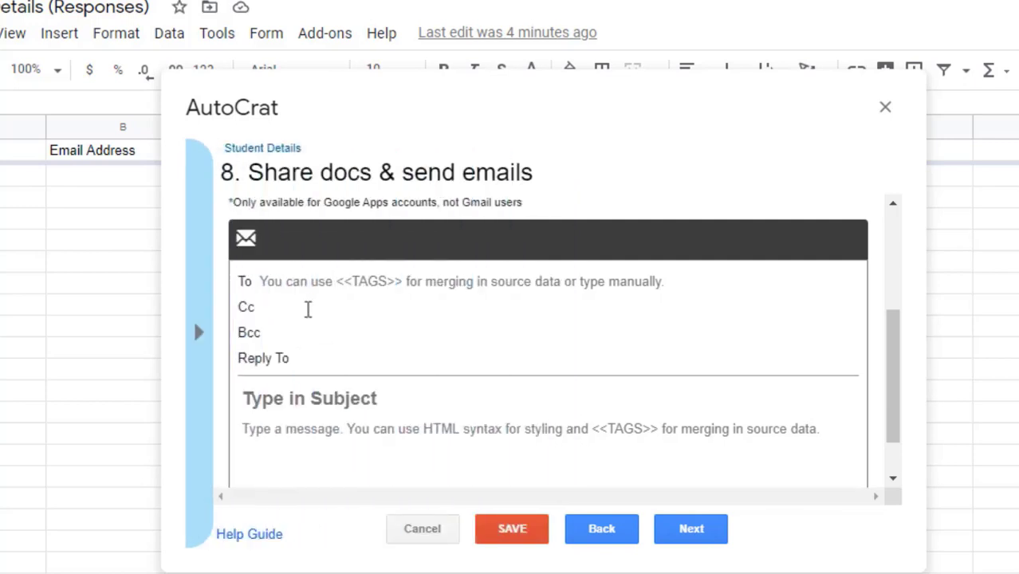
{"action": "left_click", "coordinate": [318, 281]}
{"action": "right_click", "coordinate": [318, 281]}
{"action": "left_click", "coordinate": [388, 375]}
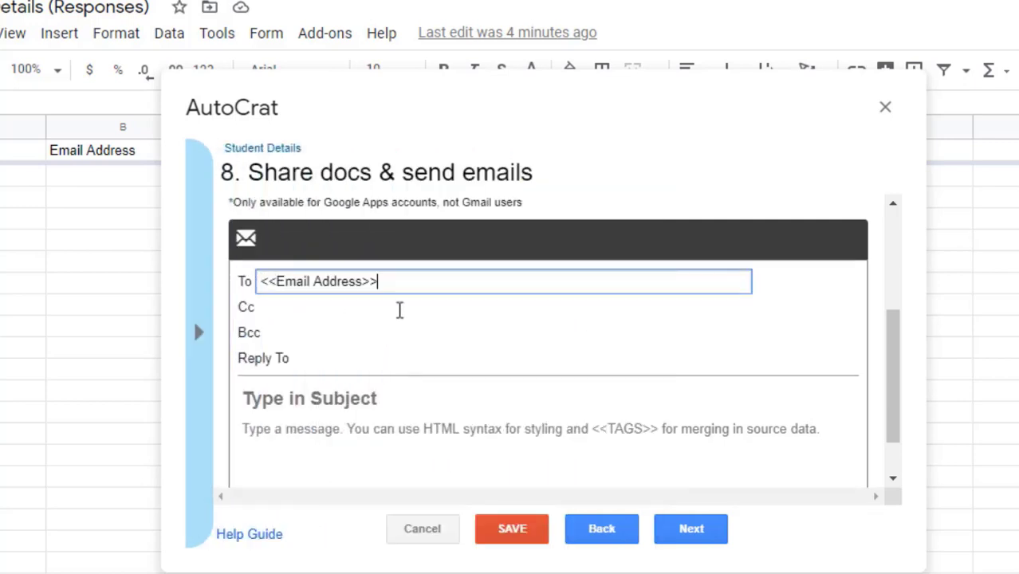
{"action": "left_click_drag", "start_coordinate": [239, 281], "coordinate": [254, 280]}
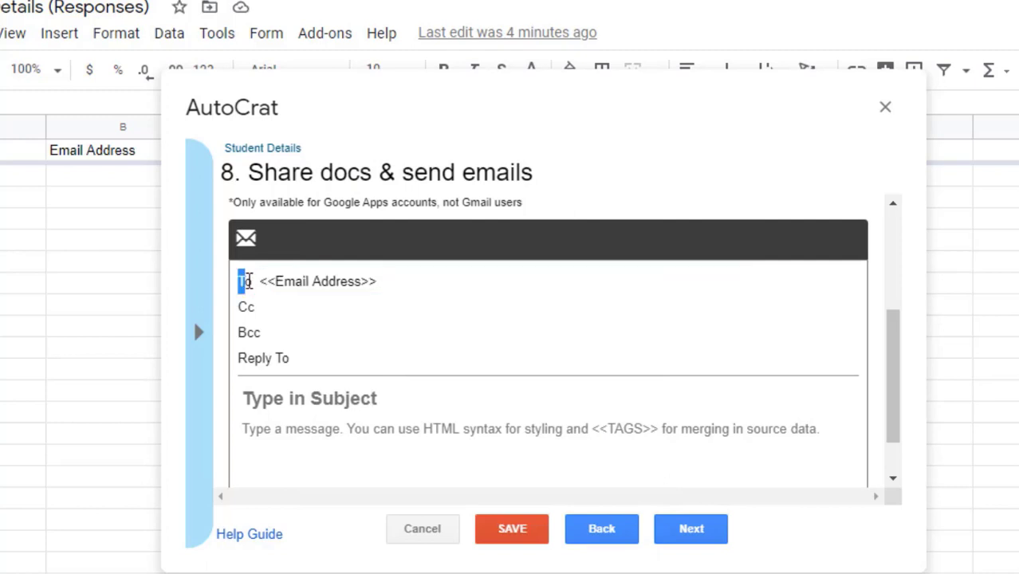
{"action": "left_click", "coordinate": [244, 283]}
Step: Enter the subject 'Certificate for Participation in ABC Program' and continue to step 9
{"action": "left_click", "coordinate": [323, 398]}
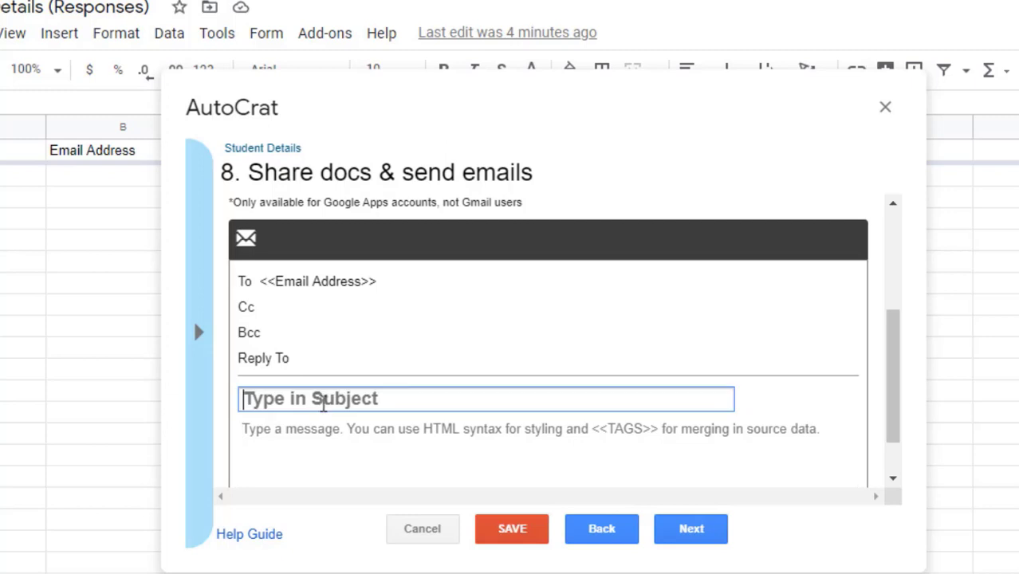
{"action": "type", "text": "Ce"}
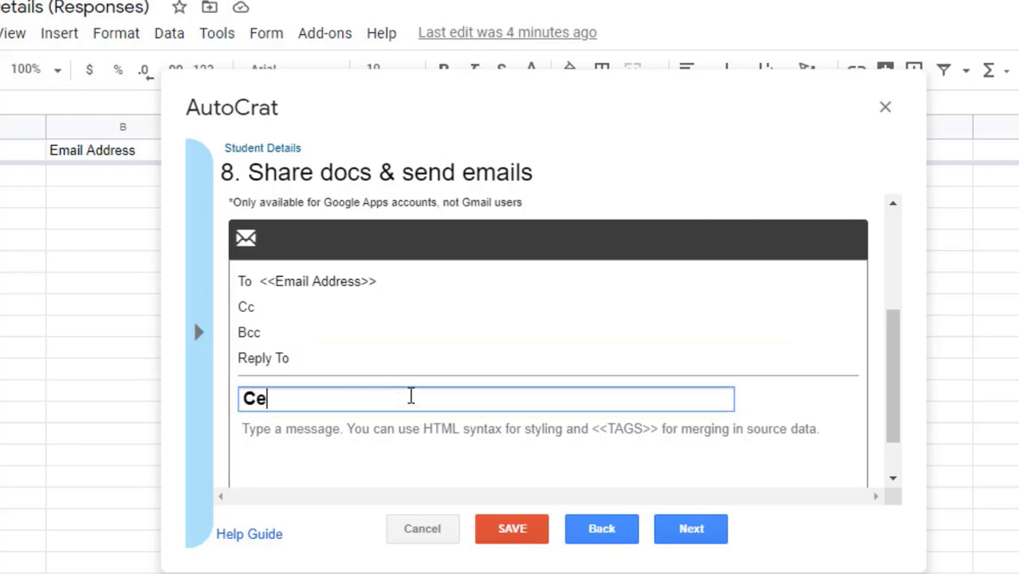
{"action": "type", "text": "rtificate "}
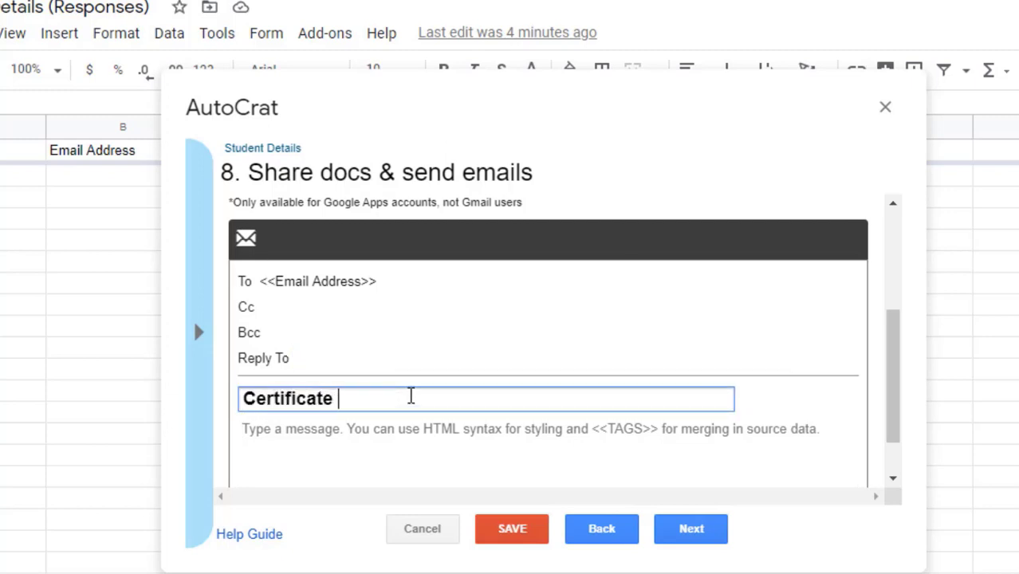
{"action": "type", "text": "for Pa"}
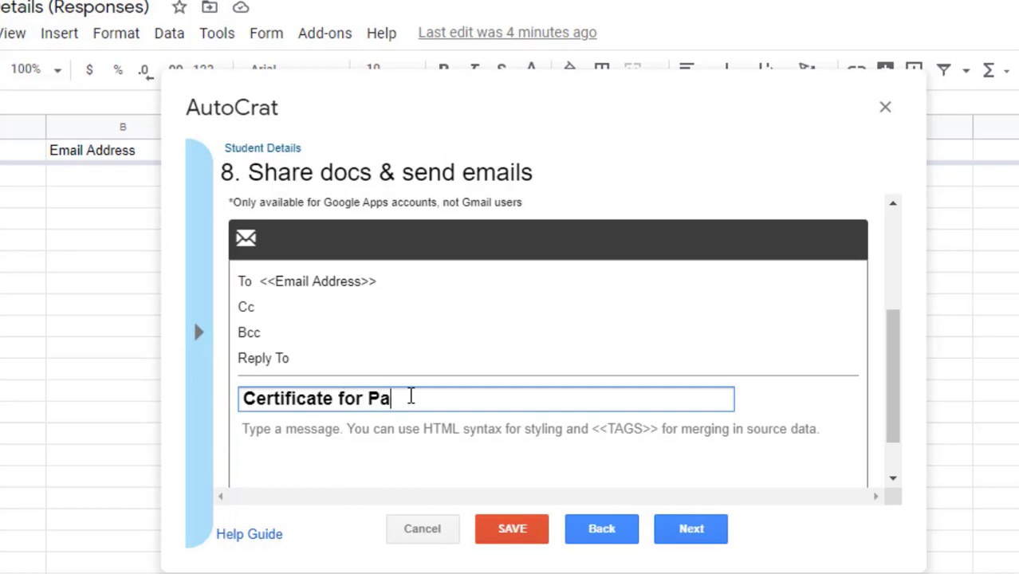
{"action": "type", "text": "rticipa"}
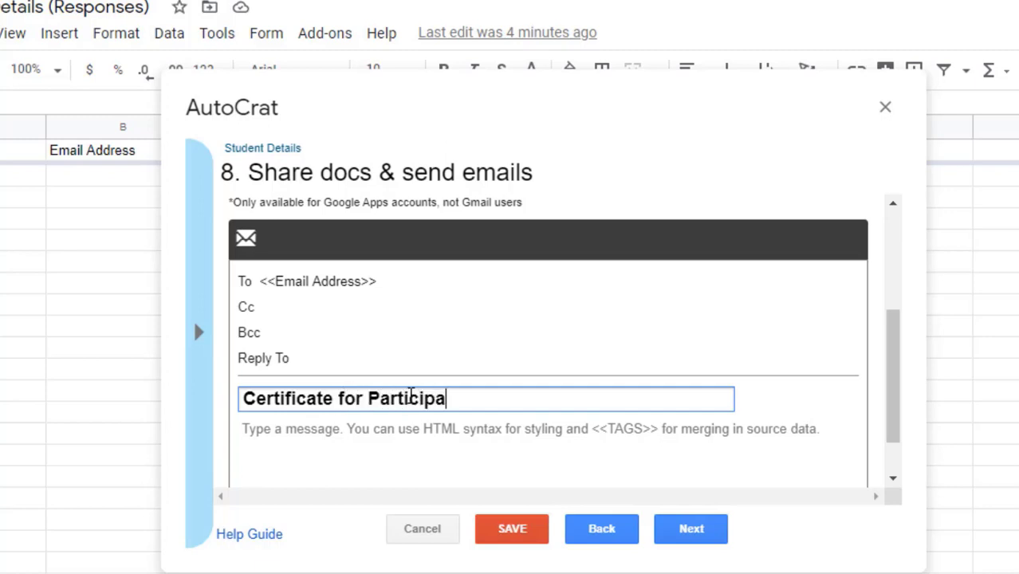
{"action": "type", "text": "tion in A"}
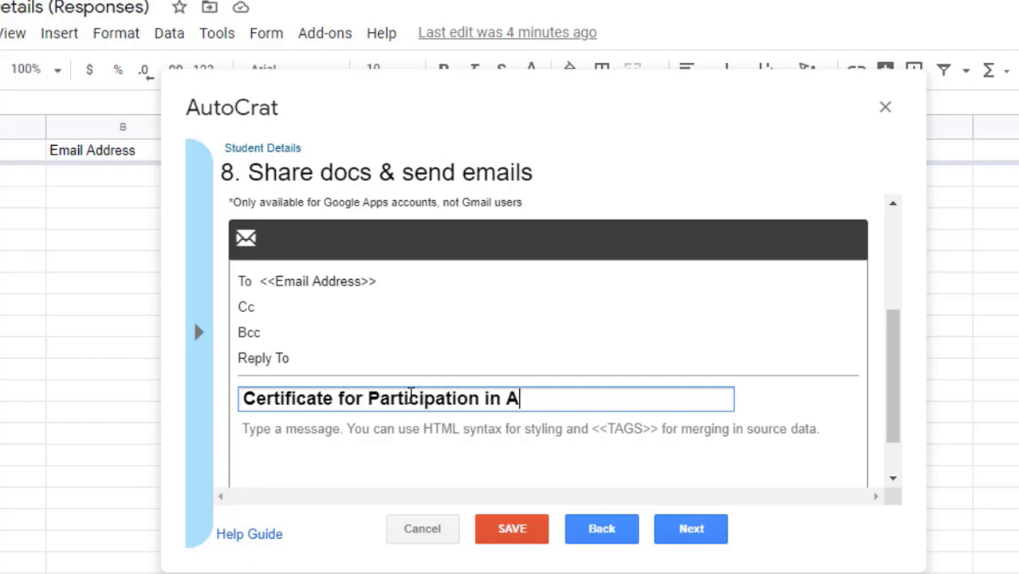
{"action": "type", "text": "BC Program"}
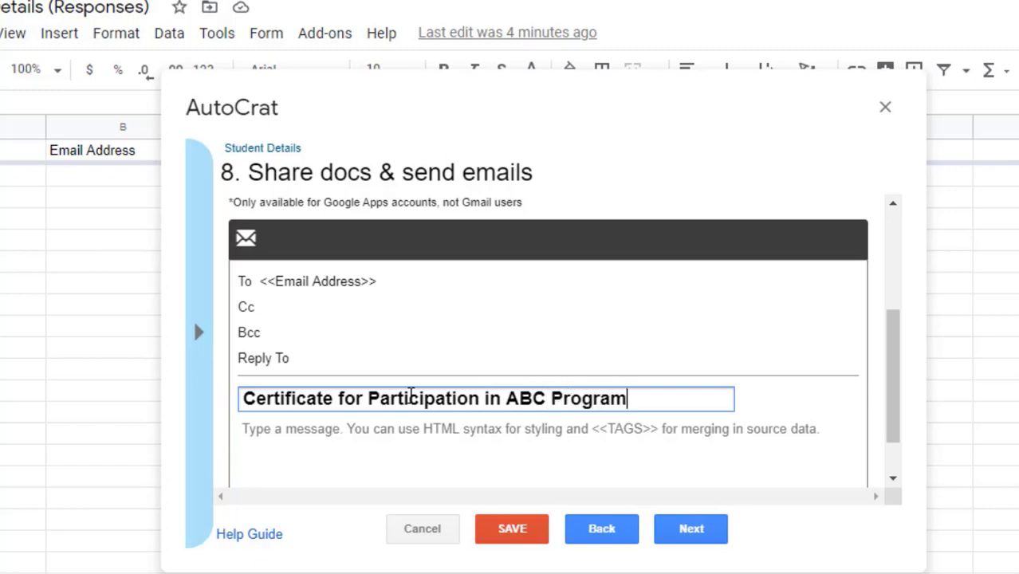
{"action": "scroll", "coordinate": [411, 396], "scroll_direction": "down", "scroll_amount": 1}
{"action": "scroll", "coordinate": [409, 396], "scroll_direction": "up", "scroll_amount": 2}
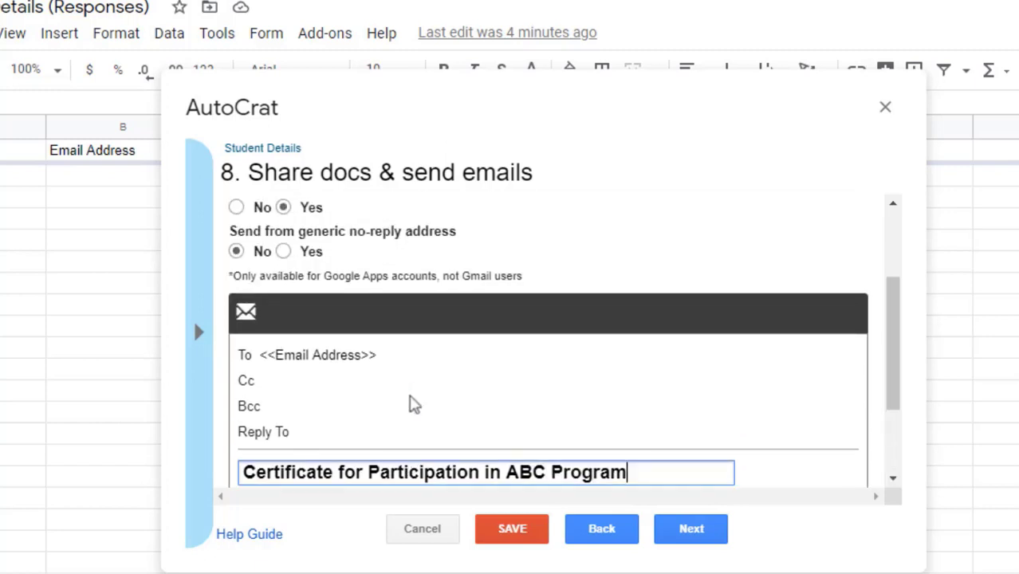
{"action": "left_click", "coordinate": [687, 530]}
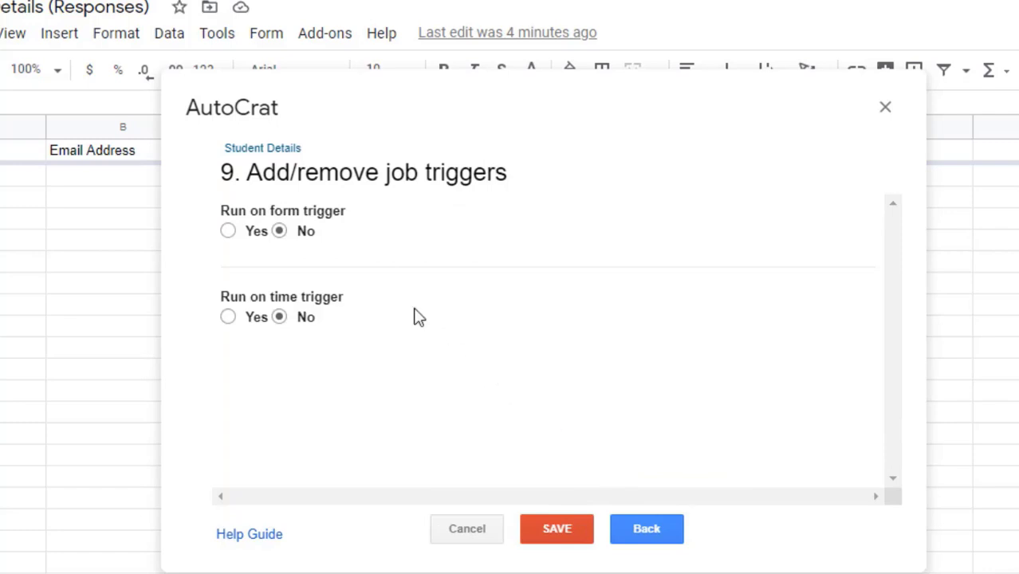
Step: Save the Student Details AutoCrat job and bring up the form's Send dialog in Google Forms
{"action": "left_click", "coordinate": [560, 535]}
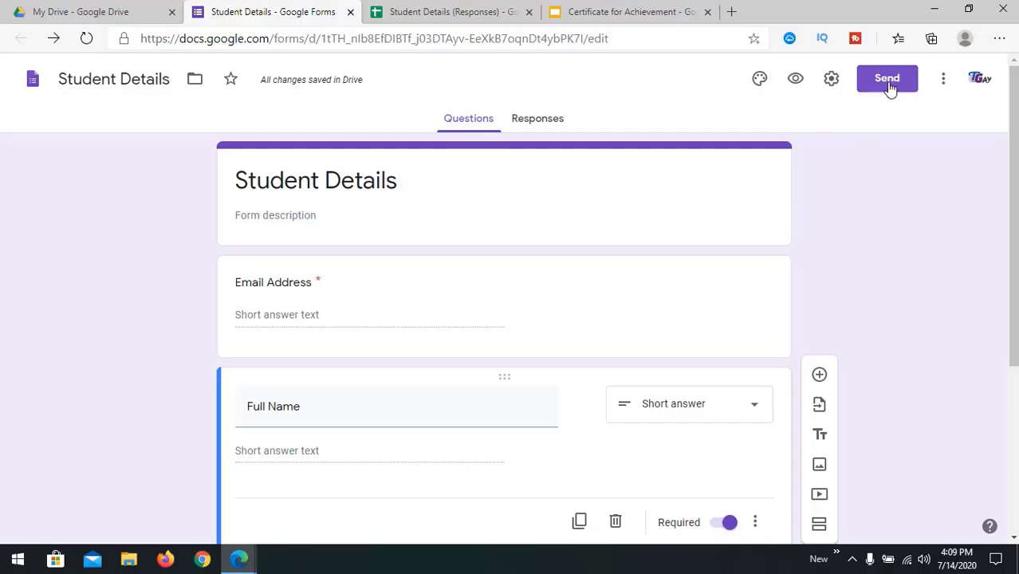
{"action": "left_click", "coordinate": [889, 85]}
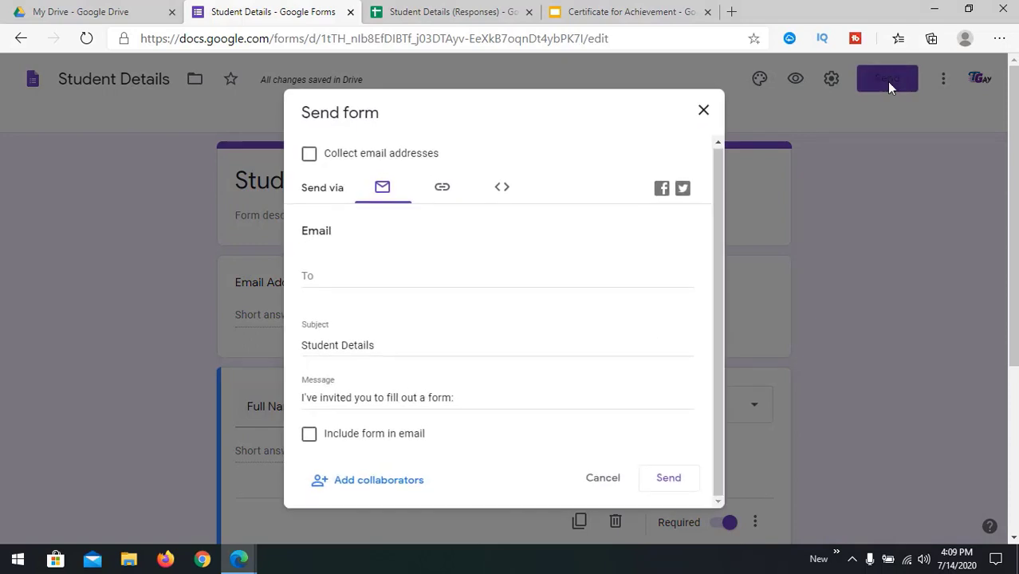
Step: Turn on collecting respondents' email addresses and review the invitation subject and message
{"action": "left_click", "coordinate": [310, 159]}
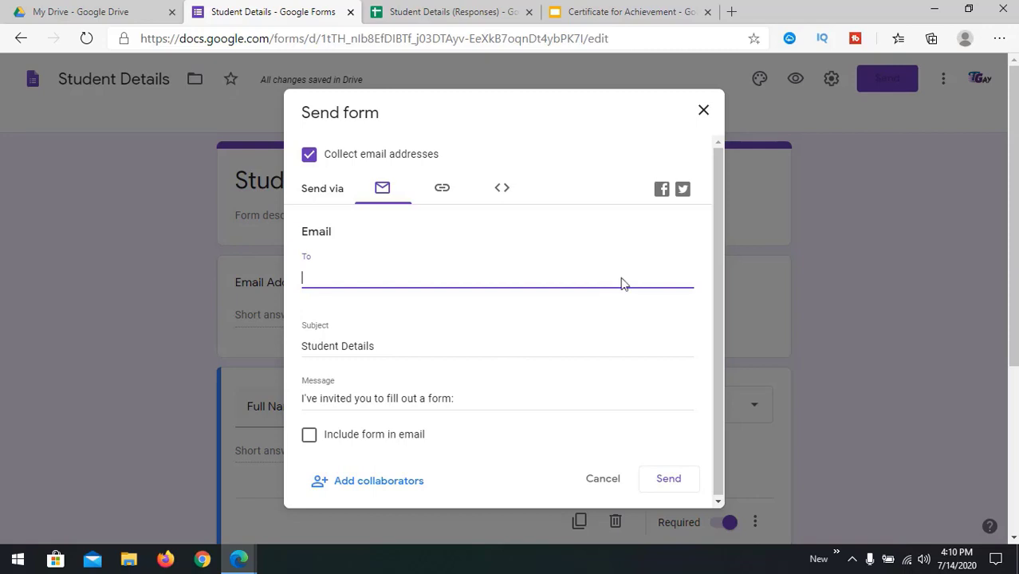
{"action": "left_click", "coordinate": [401, 346]}
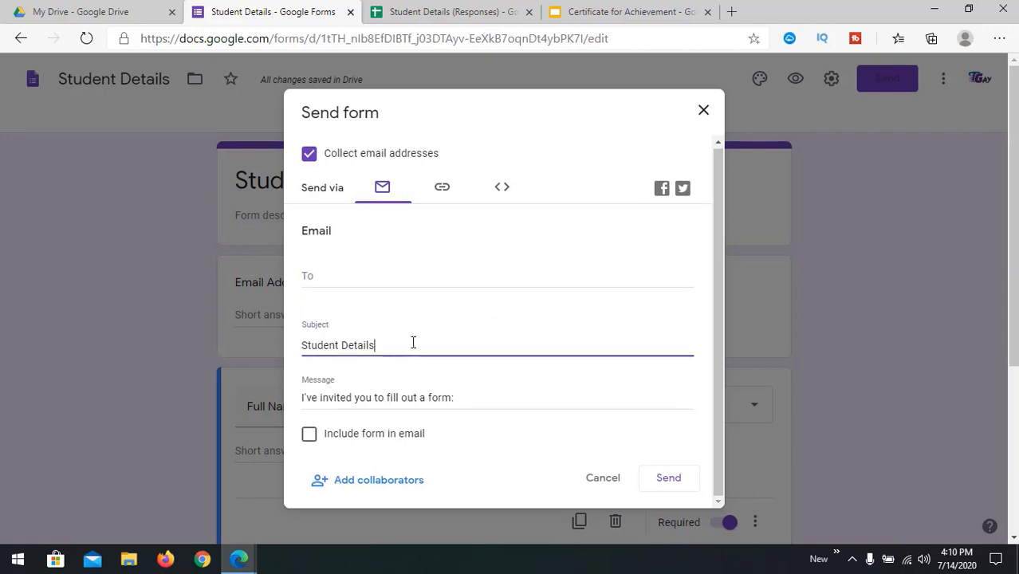
{"action": "left_click", "coordinate": [454, 396]}
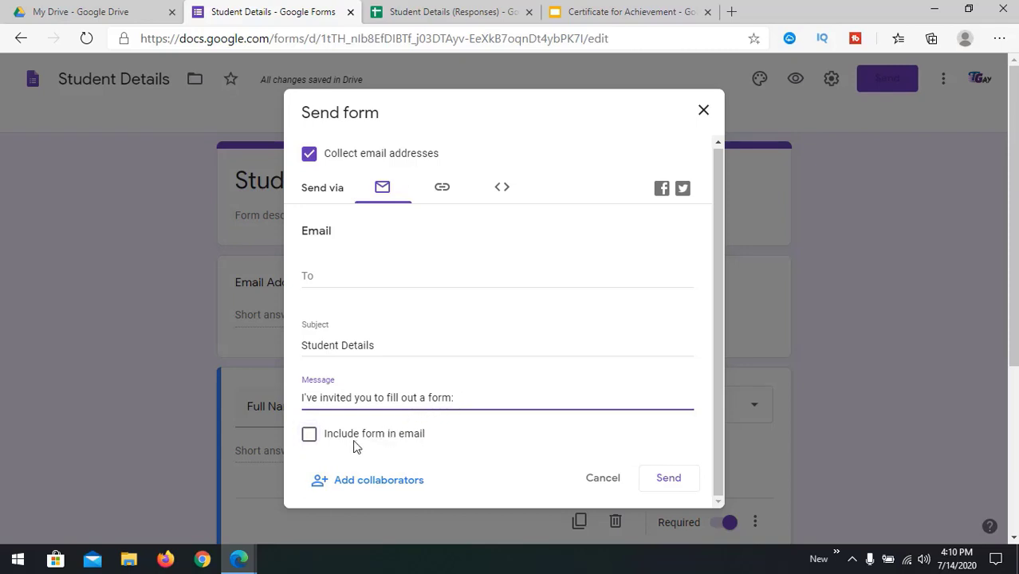
Step: Copy the shortened forms.gle link from the Link tab and close the dialog
{"action": "left_click", "coordinate": [445, 189]}
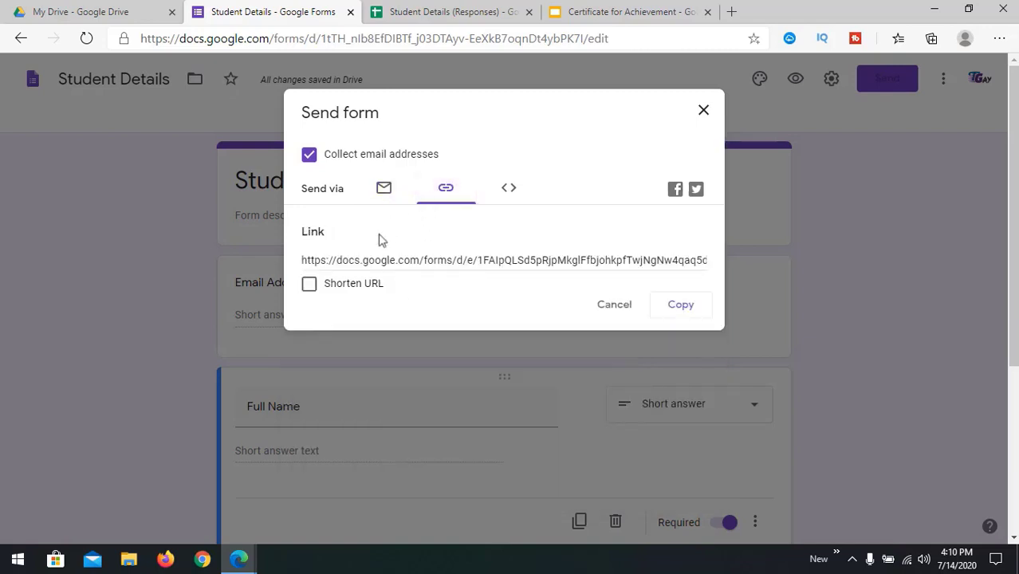
{"action": "left_click", "coordinate": [376, 260]}
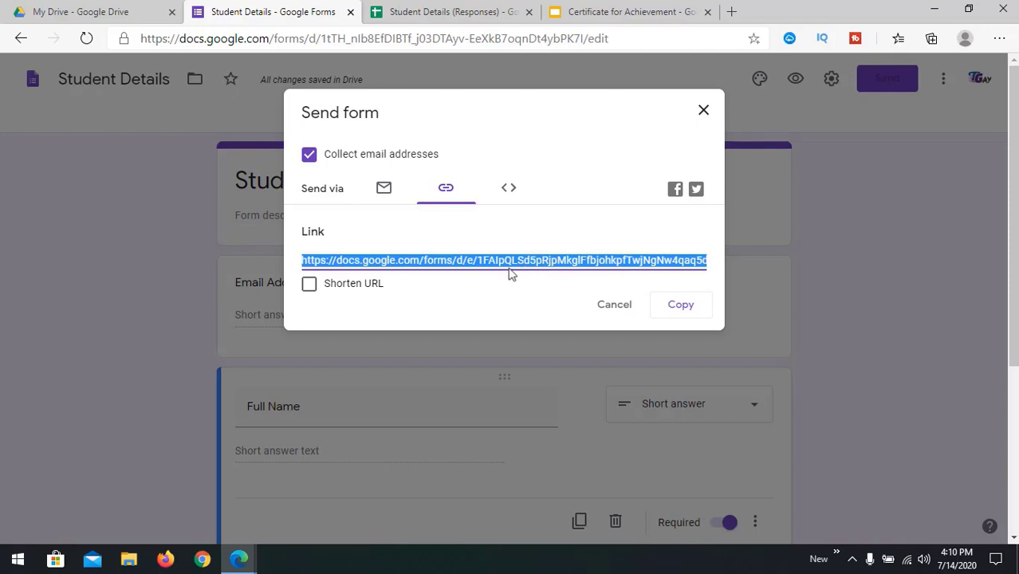
{"action": "left_click", "coordinate": [310, 286]}
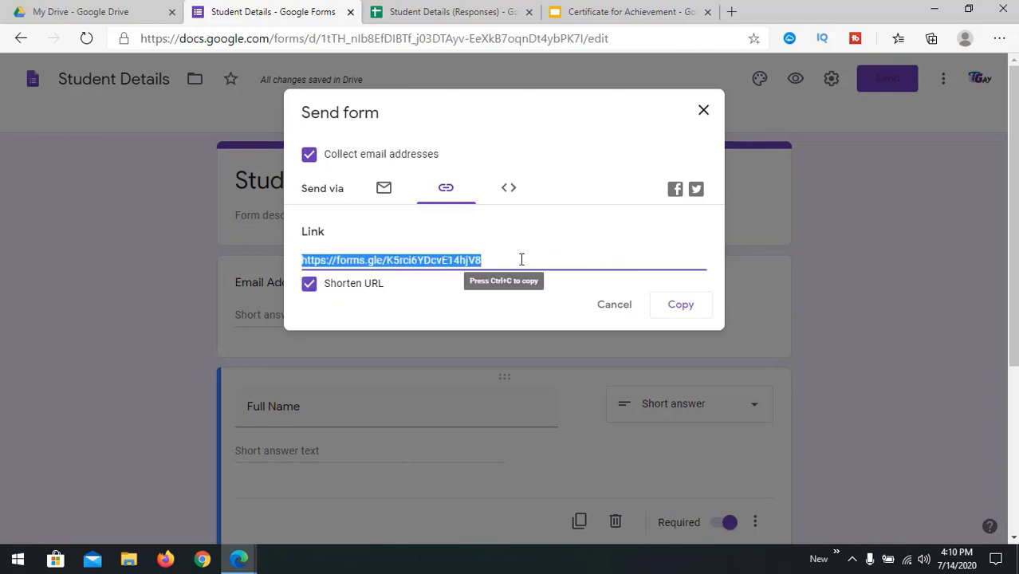
{"action": "left_click", "coordinate": [678, 311]}
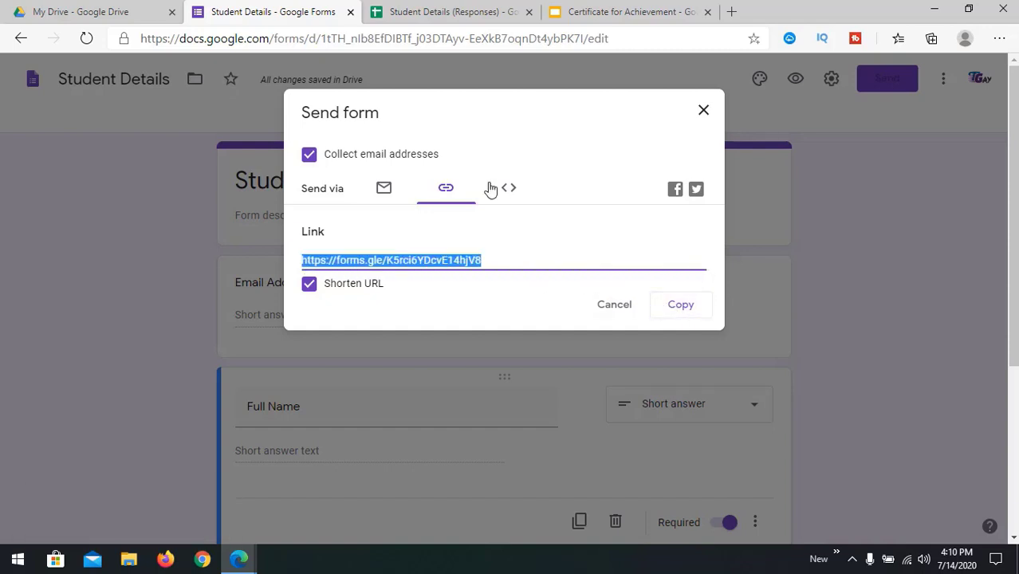
{"action": "left_click", "coordinate": [703, 113]}
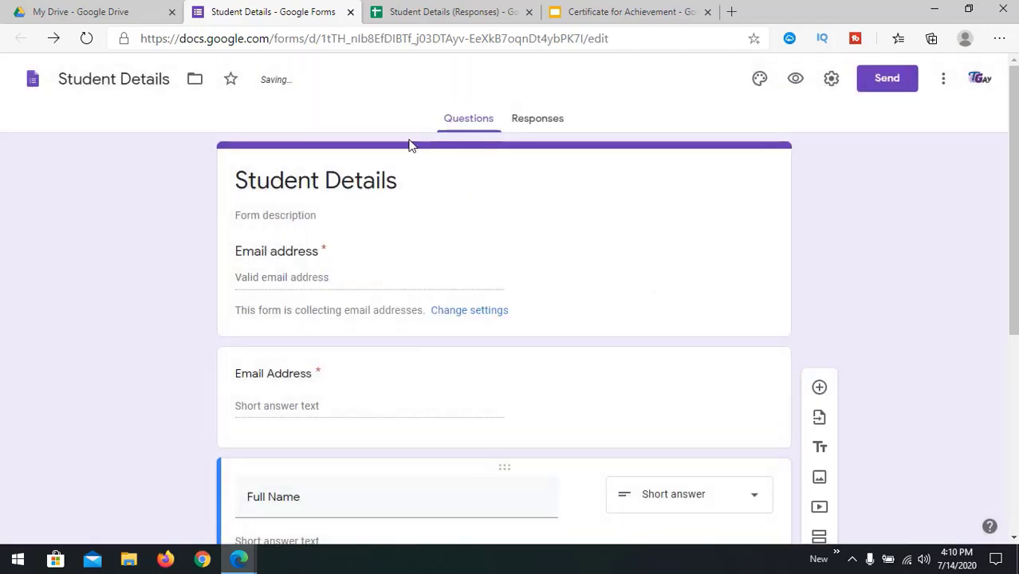
Step: Reopen the Link tab and copy the shortened form link again
{"action": "left_click", "coordinate": [880, 79]}
{"action": "left_click", "coordinate": [443, 190]}
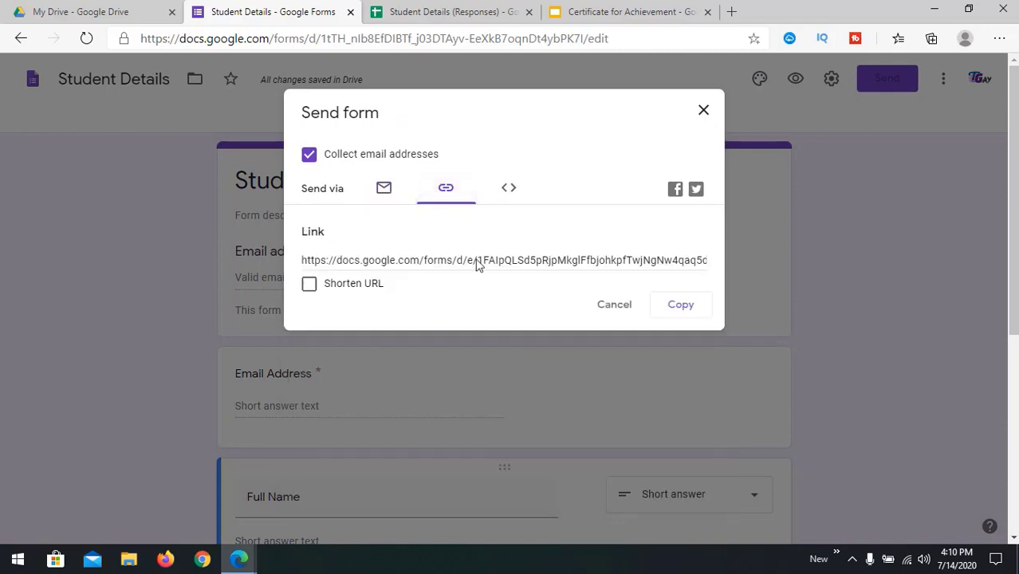
{"action": "left_click", "coordinate": [346, 285]}
{"action": "key", "text": "Escape"}
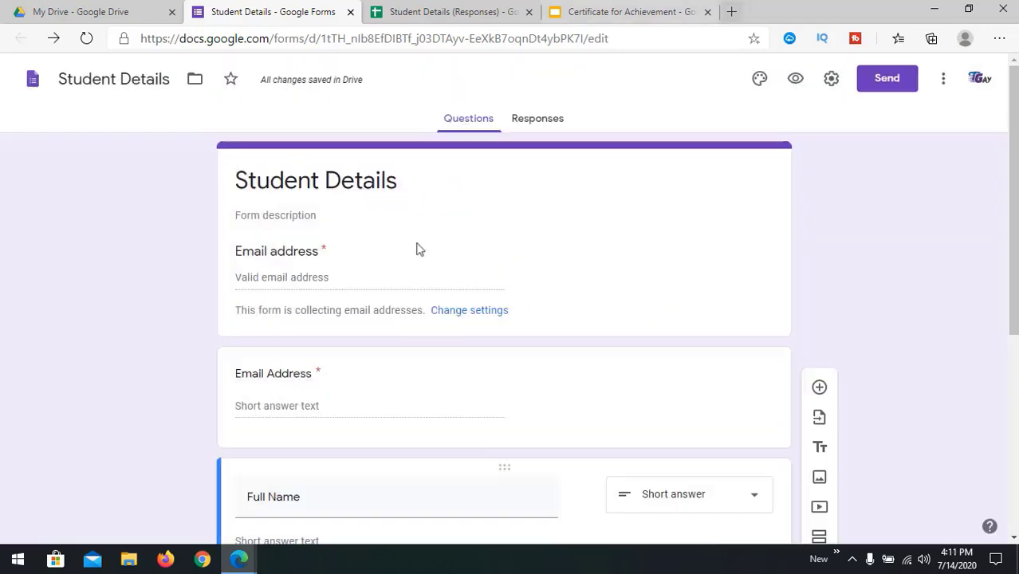
{"action": "left_click", "coordinate": [731, 12]}
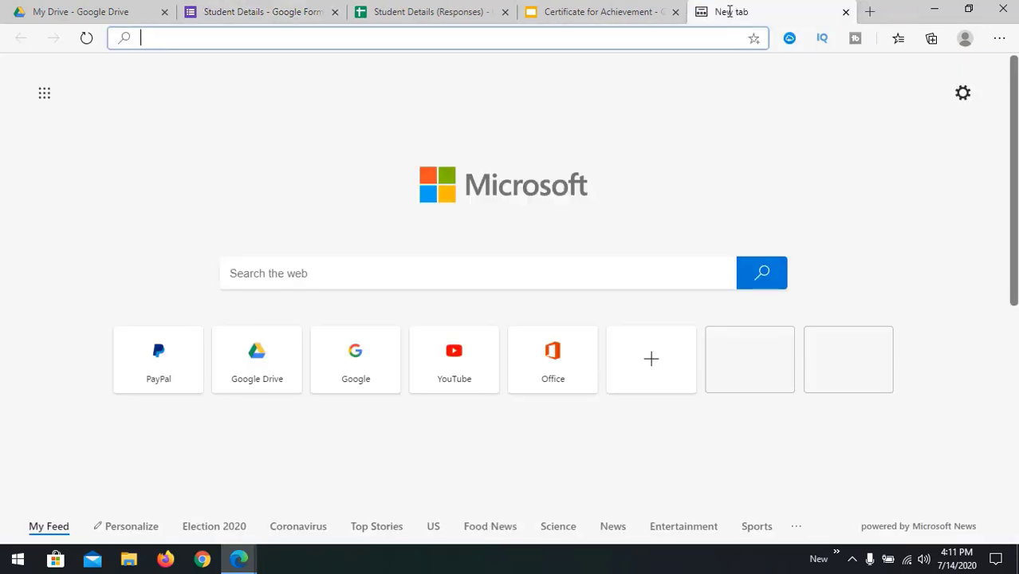
Step: Open the copied form link in a fresh browser tab with Paste and go
{"action": "right_click", "coordinate": [616, 37]}
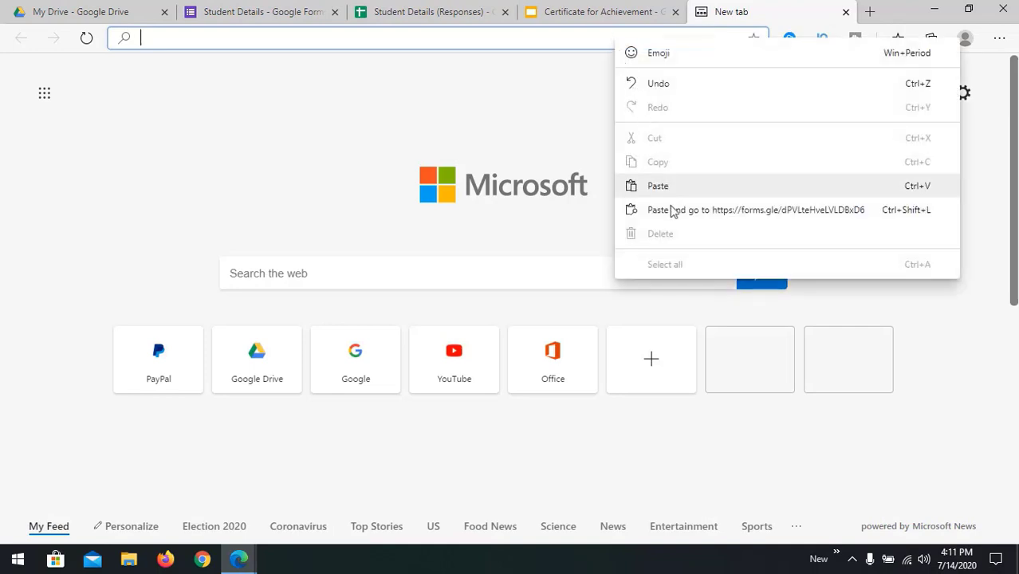
{"action": "key", "text": "ctrl+w"}
{"action": "left_click", "coordinate": [731, 11]}
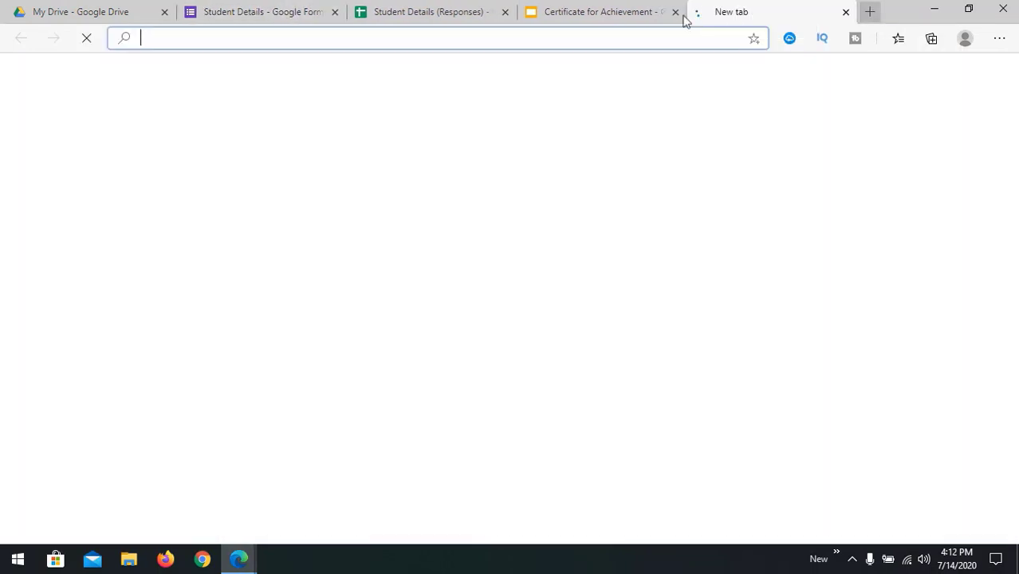
{"action": "right_click", "coordinate": [451, 37]}
{"action": "left_click", "coordinate": [518, 207]}
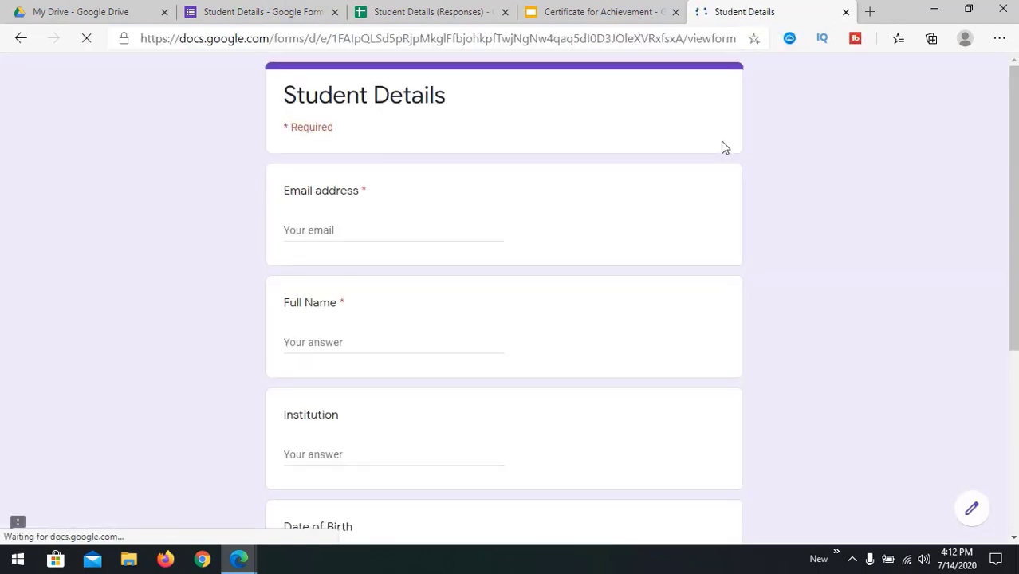
{"action": "left_click_drag", "start_coordinate": [1013, 254], "coordinate": [1005, 211]}
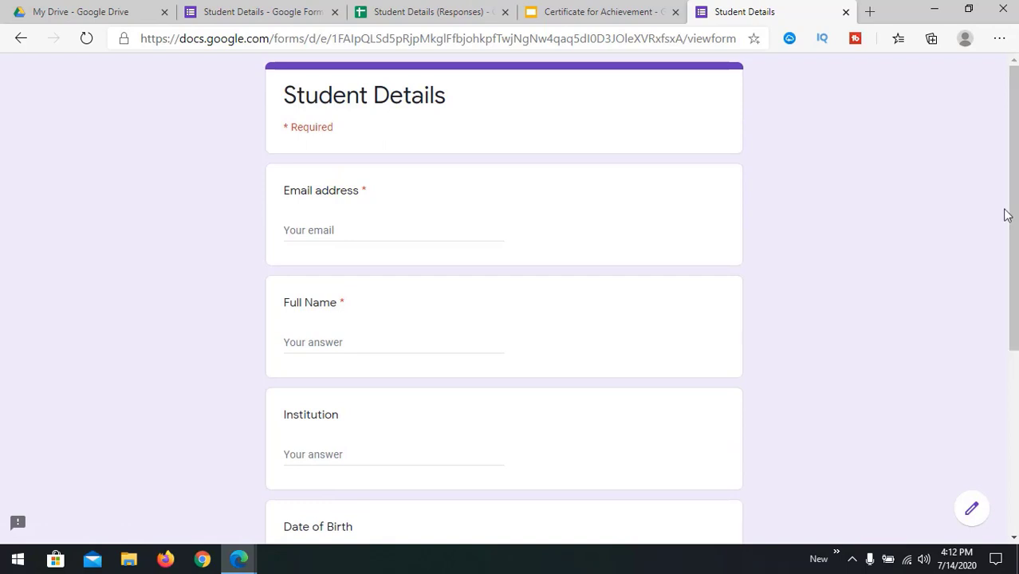
Step: Fill in the respondent's email address and the student's full name
{"action": "left_click", "coordinate": [380, 228]}
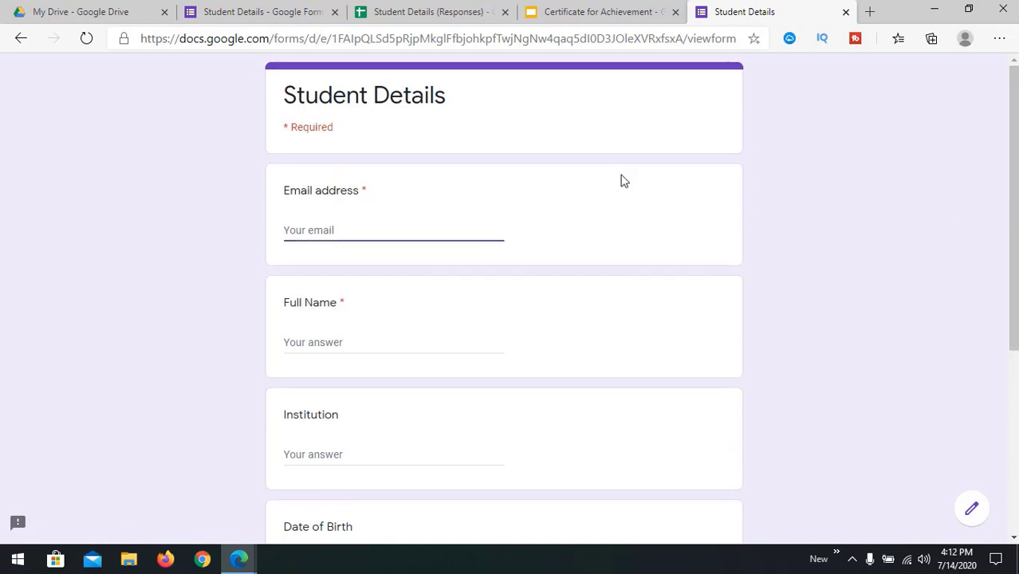
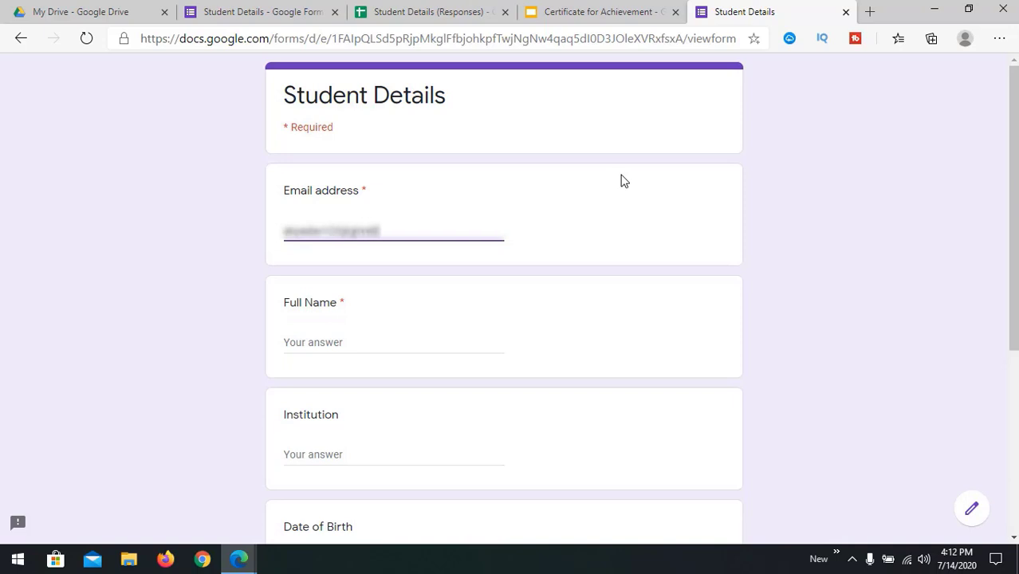
{"action": "key", "text": "Tab"}
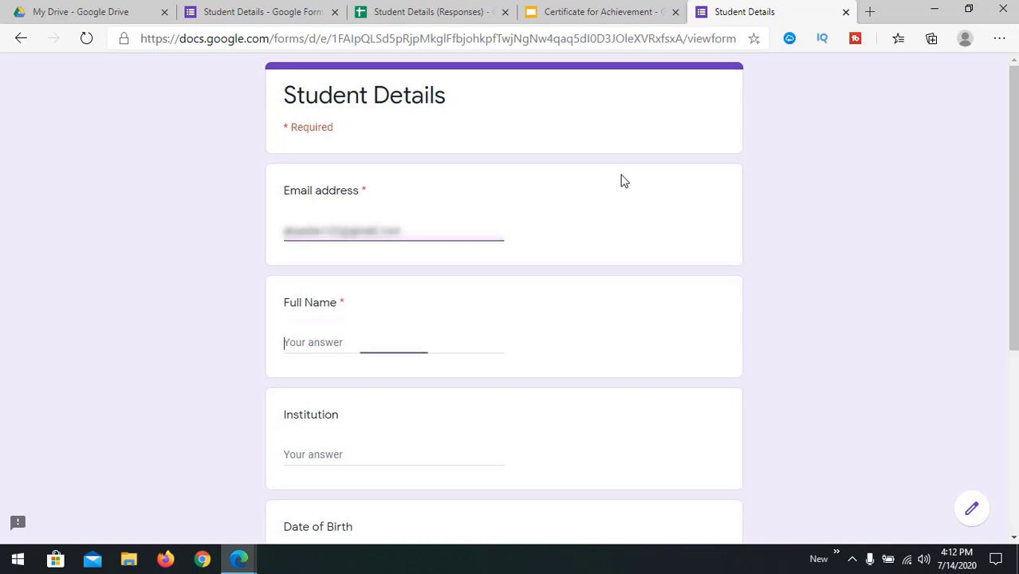
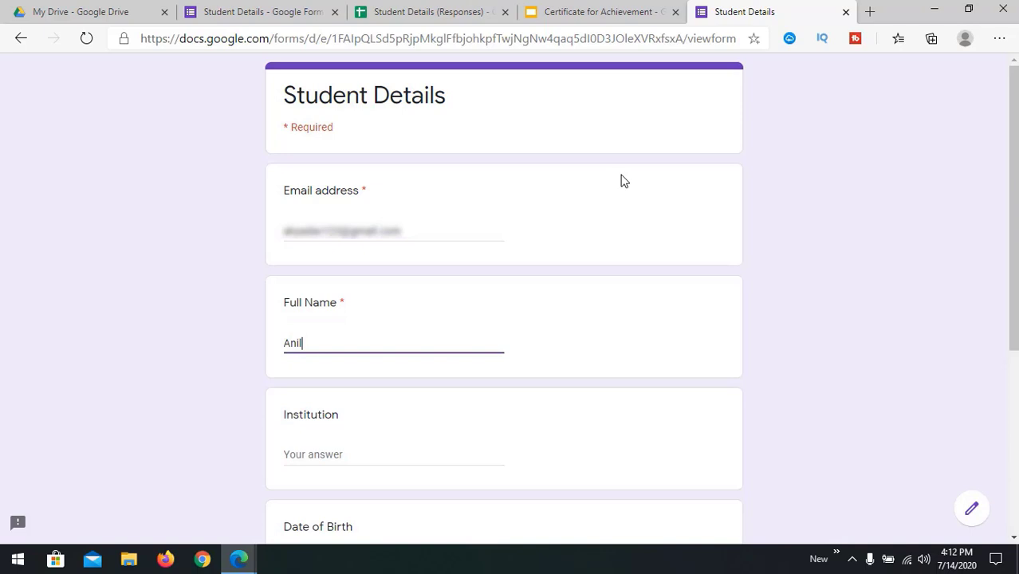
{"action": "left_click", "coordinate": [394, 451]}
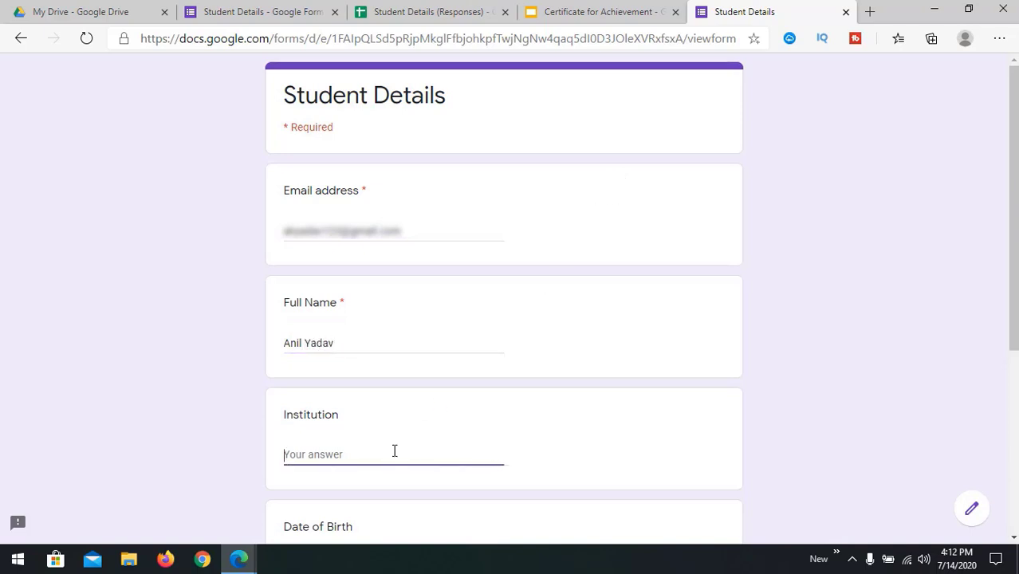
{"action": "type", "text": "SMU"}
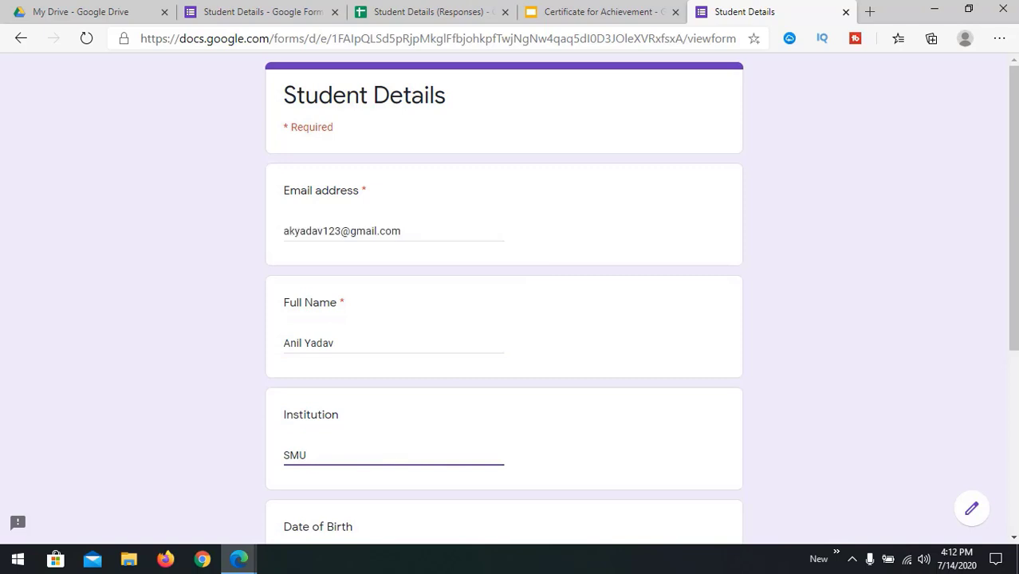
{"action": "scroll", "coordinate": [704, 325], "scroll_direction": "down", "scroll_amount": 4}
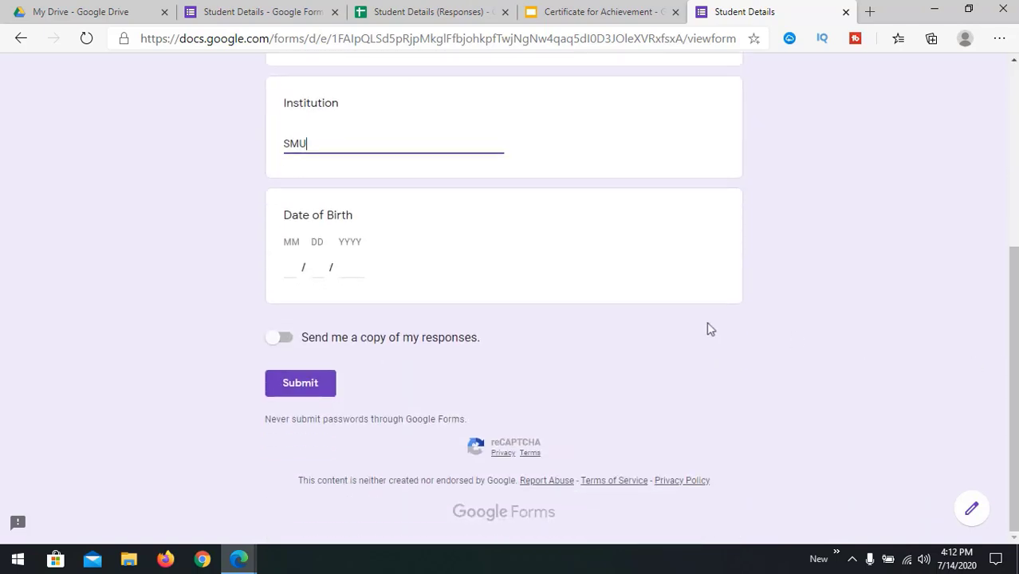
{"action": "left_click", "coordinate": [285, 266]}
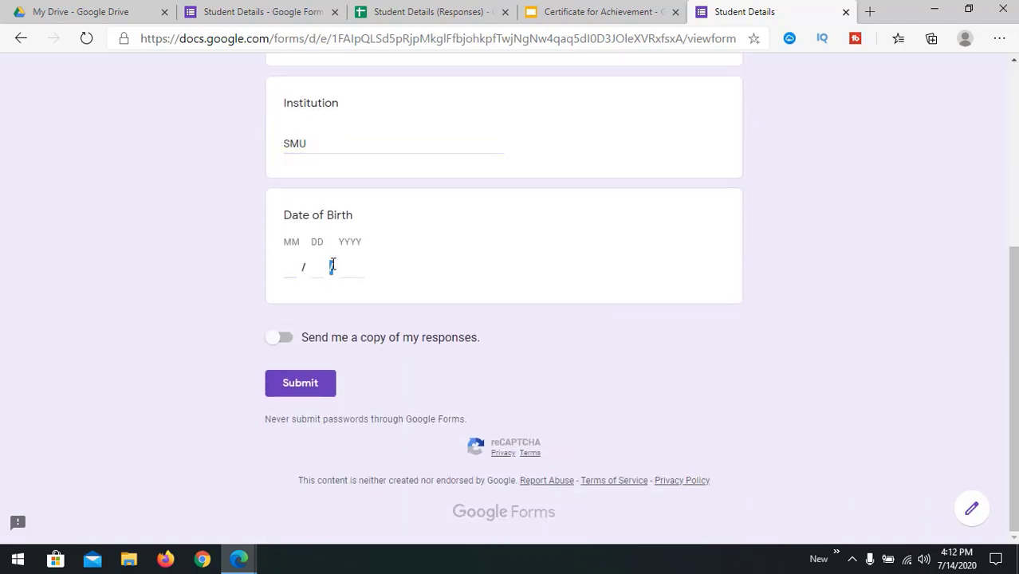
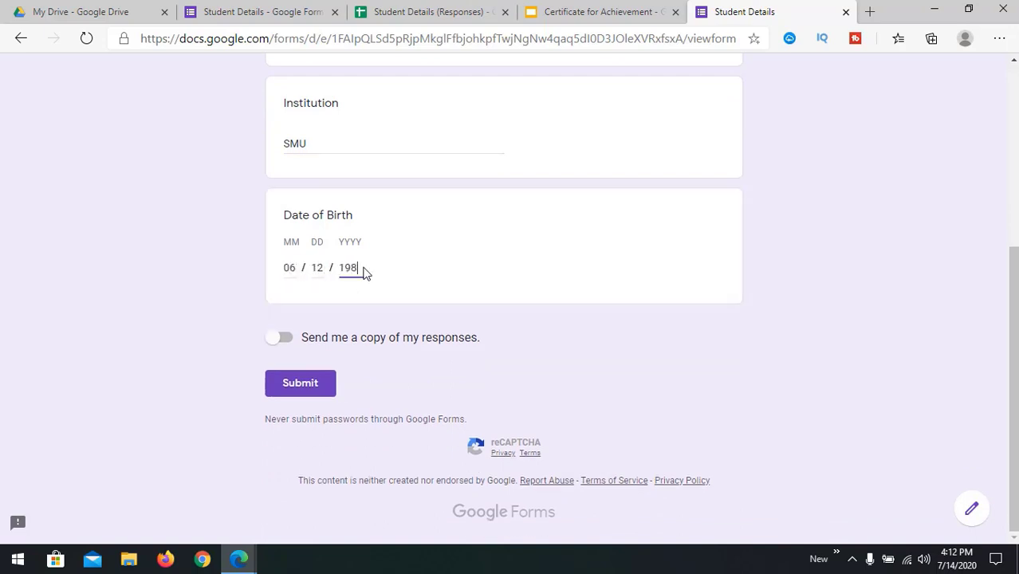
{"action": "left_click", "coordinate": [311, 393]}
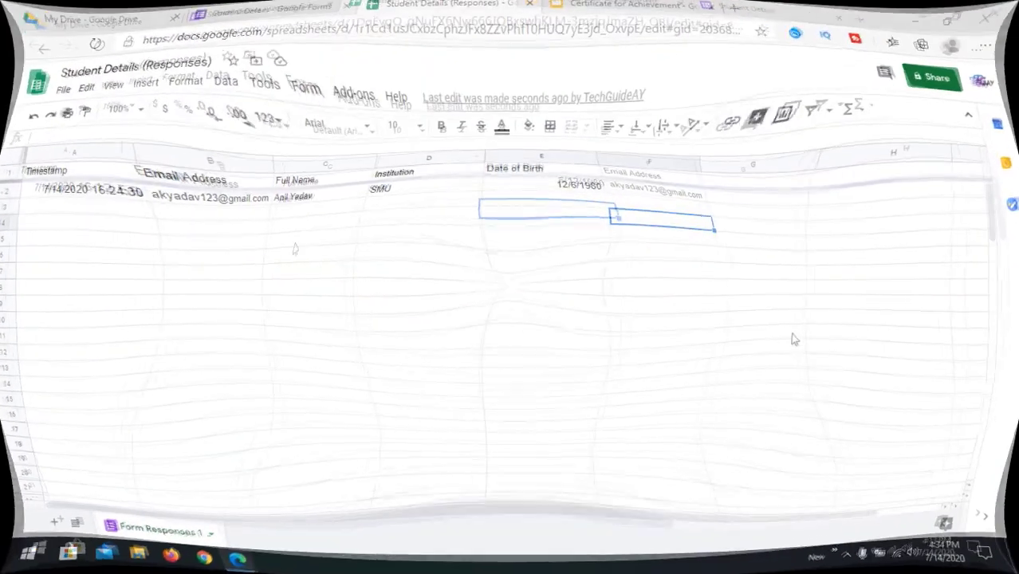
Step: Launch AutoCrat from the Add-ons menu to show the saved Student Details job
{"action": "left_click", "coordinate": [623, 199]}
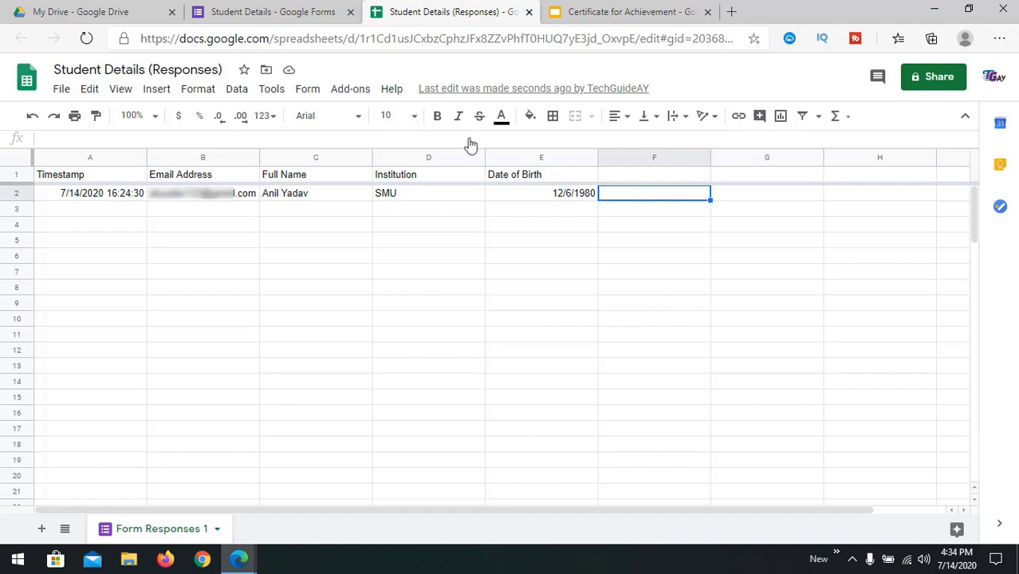
{"action": "left_click", "coordinate": [351, 90]}
{"action": "mouse_move", "coordinate": [370, 155]}
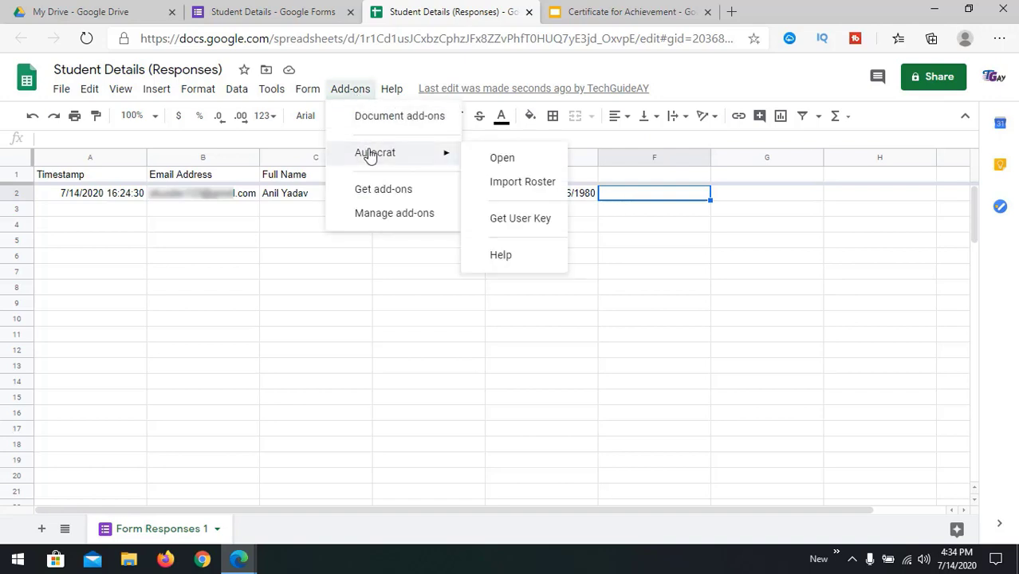
{"action": "left_click", "coordinate": [532, 167]}
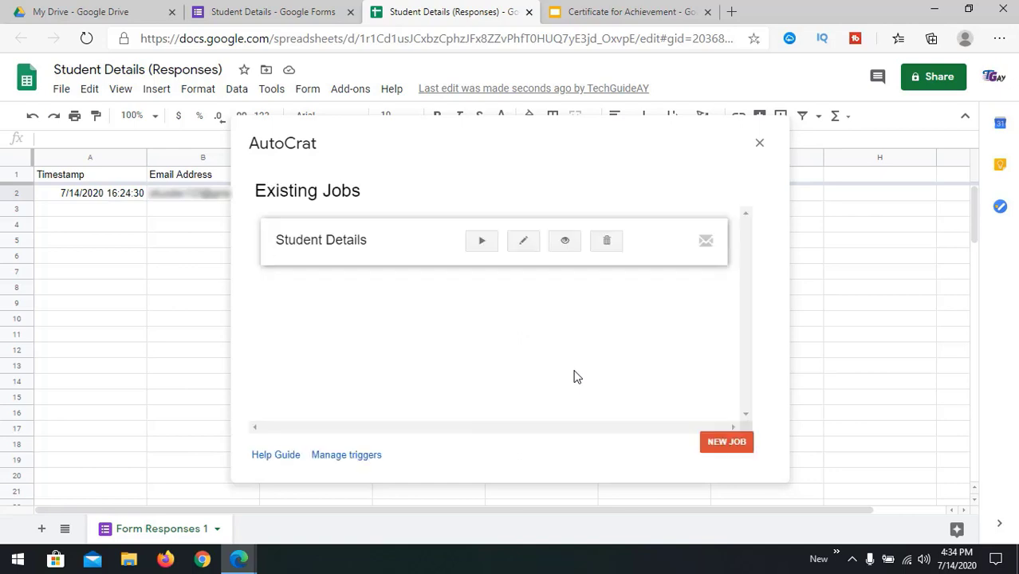
Step: Run the Student Details job, close AutoCrat, and check the merged Doc ID in F2
{"action": "left_click", "coordinate": [481, 243]}
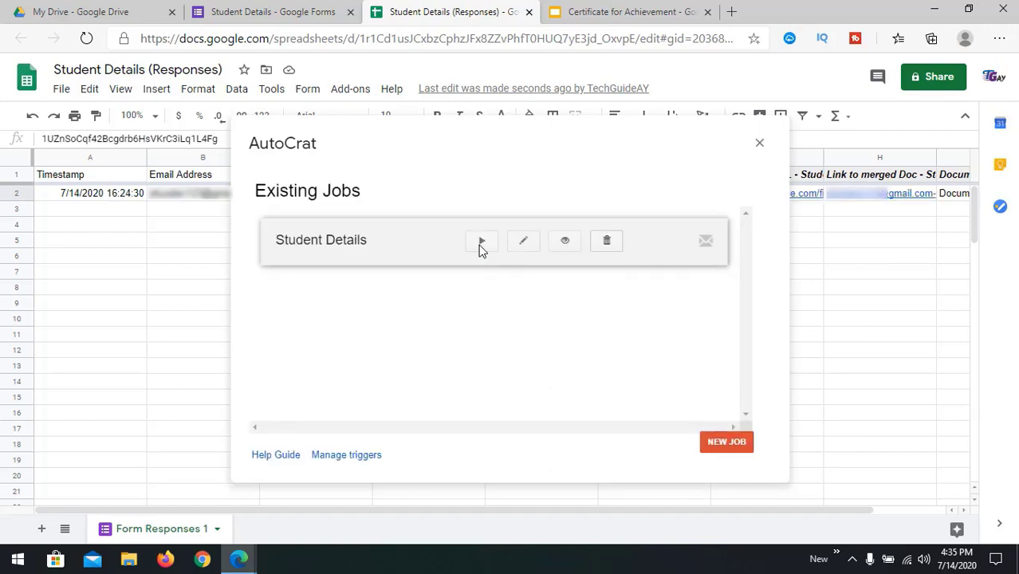
{"action": "left_click", "coordinate": [760, 145]}
{"action": "left_click", "coordinate": [624, 286]}
{"action": "left_click", "coordinate": [638, 194]}
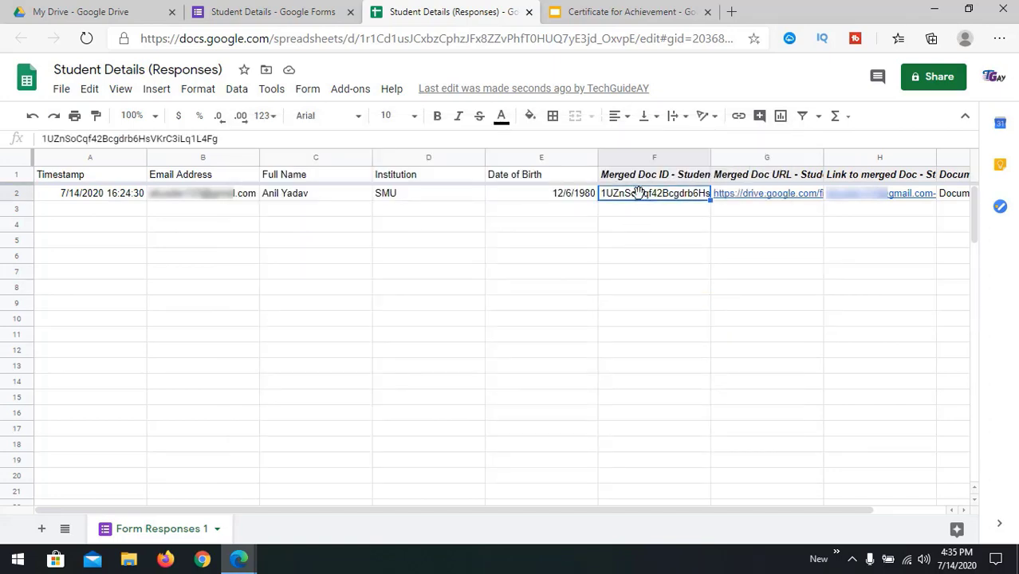
{"action": "left_click_drag", "start_coordinate": [479, 514], "coordinate": [448, 514]}
{"action": "left_click", "coordinate": [516, 212]}
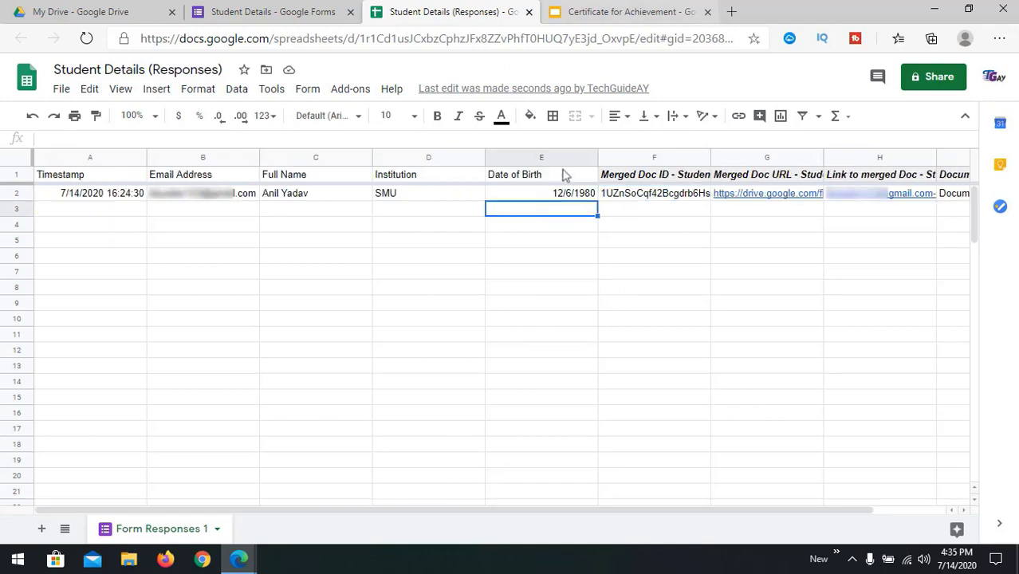
Step: Open Gmail, open the 'Certificate for Participation in ABC Program' email and preview its PDF
{"action": "left_click", "coordinate": [731, 14]}
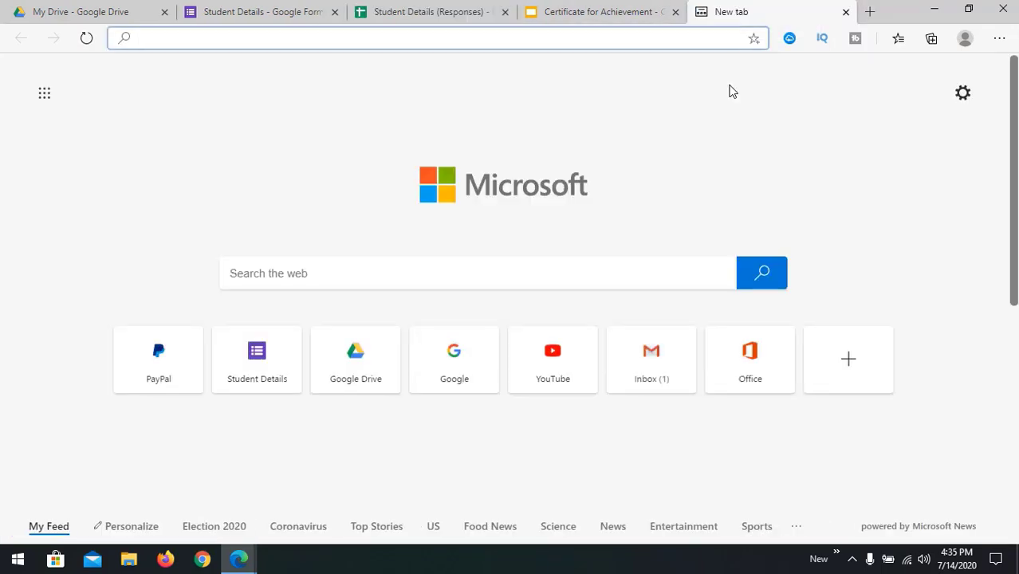
{"action": "type", "text": "gmail.com"}
{"action": "key", "text": "Return"}
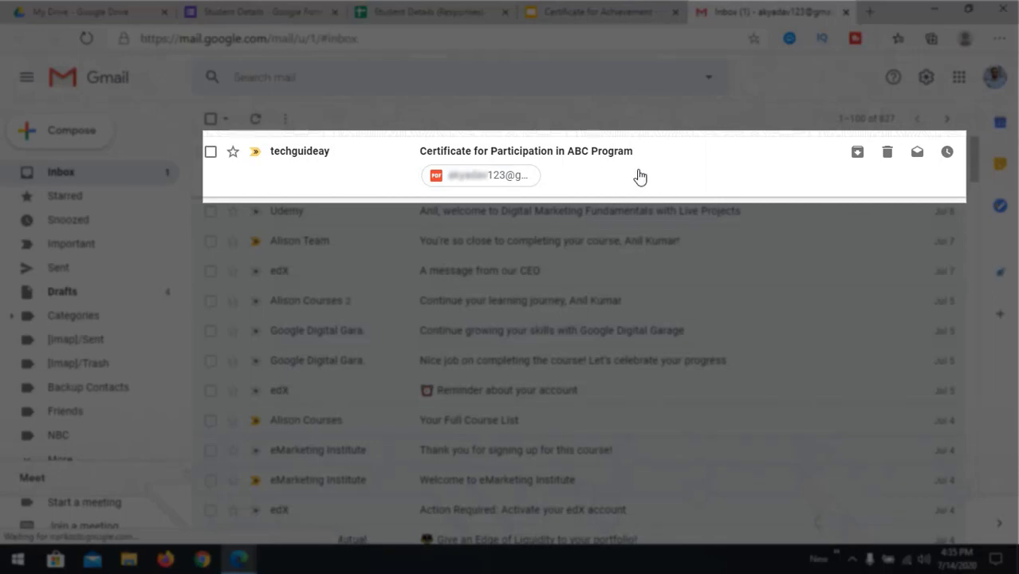
{"action": "left_click", "coordinate": [720, 187]}
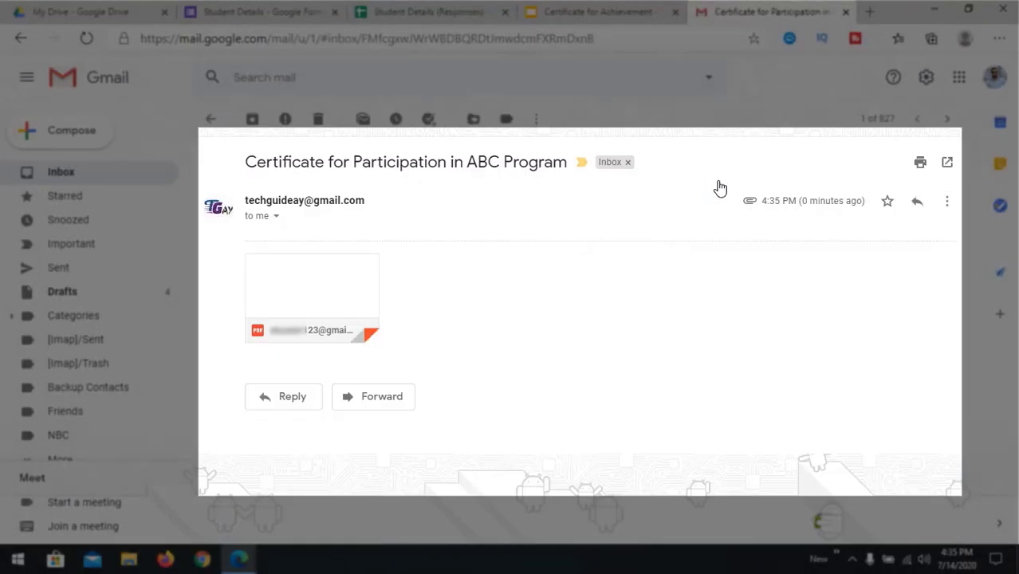
{"action": "left_click", "coordinate": [318, 290]}
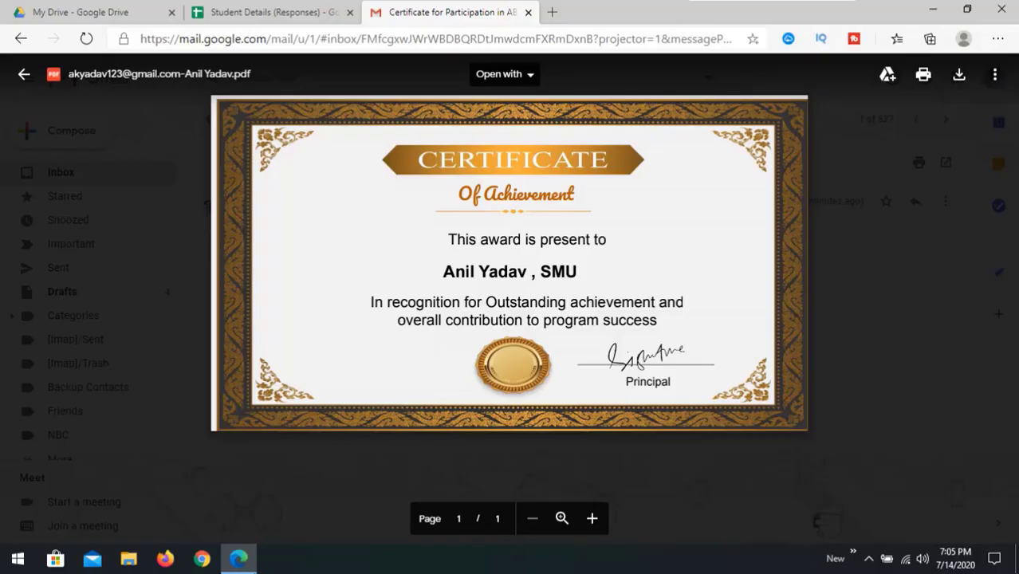